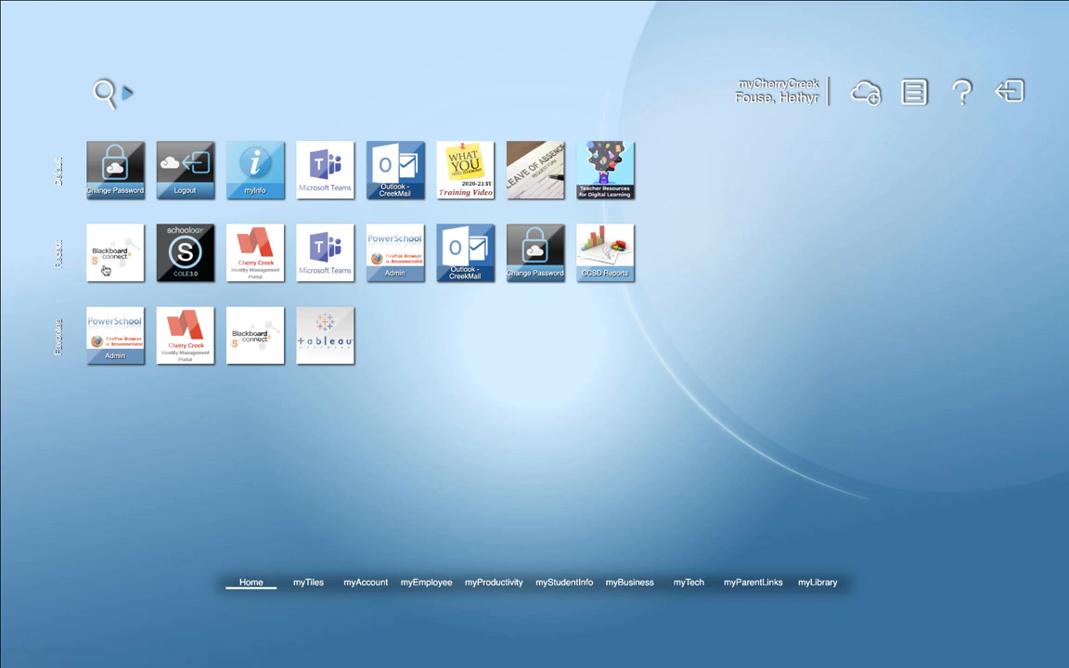
# - Open Schoology from the myProductivity apps and dismiss the notice about ending grading periods
pyautogui.click(490, 585)
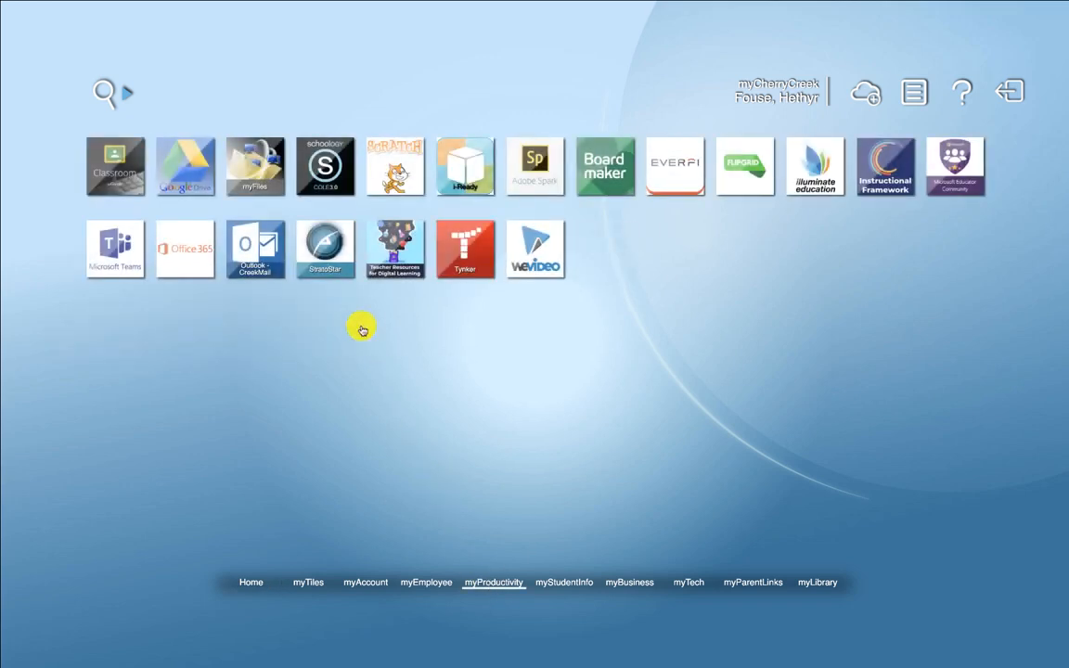
pyautogui.click(320, 165)
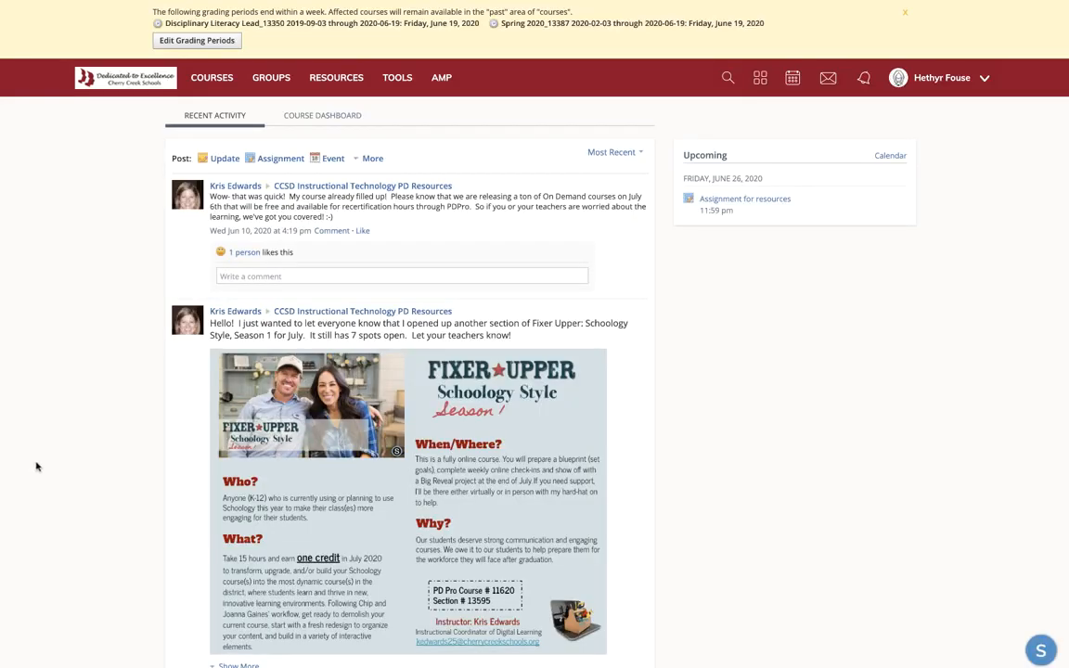
pyautogui.click(905, 13)
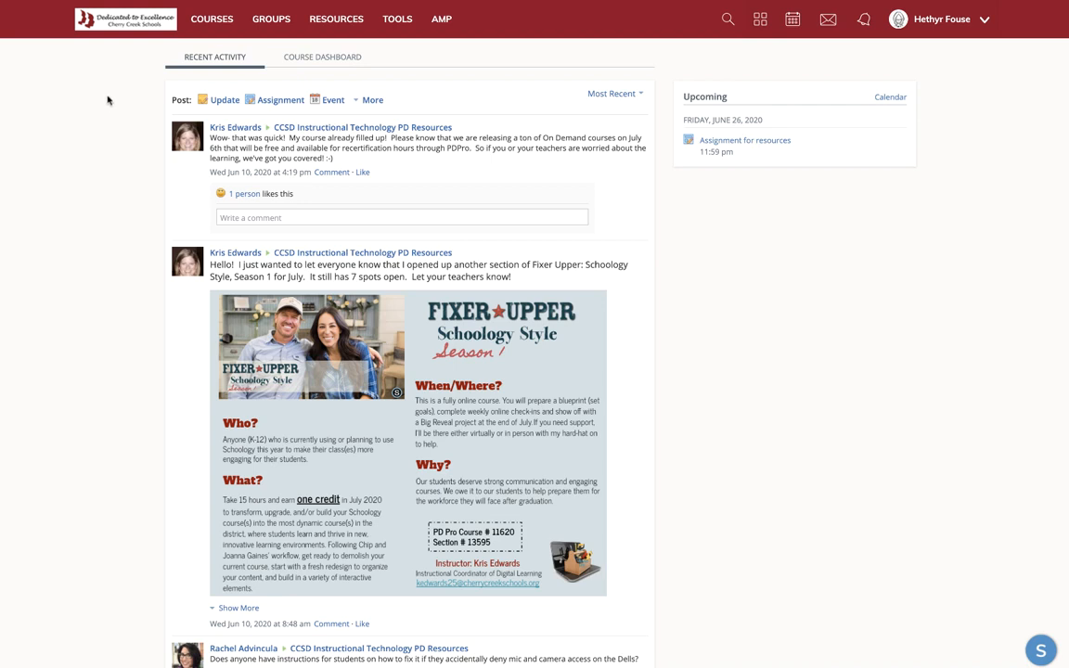
# - View the full calendar from the upcoming list, reopen it from the header, and return to the home page
pyautogui.moveTo(753, 152)
pyautogui.click(899, 98)
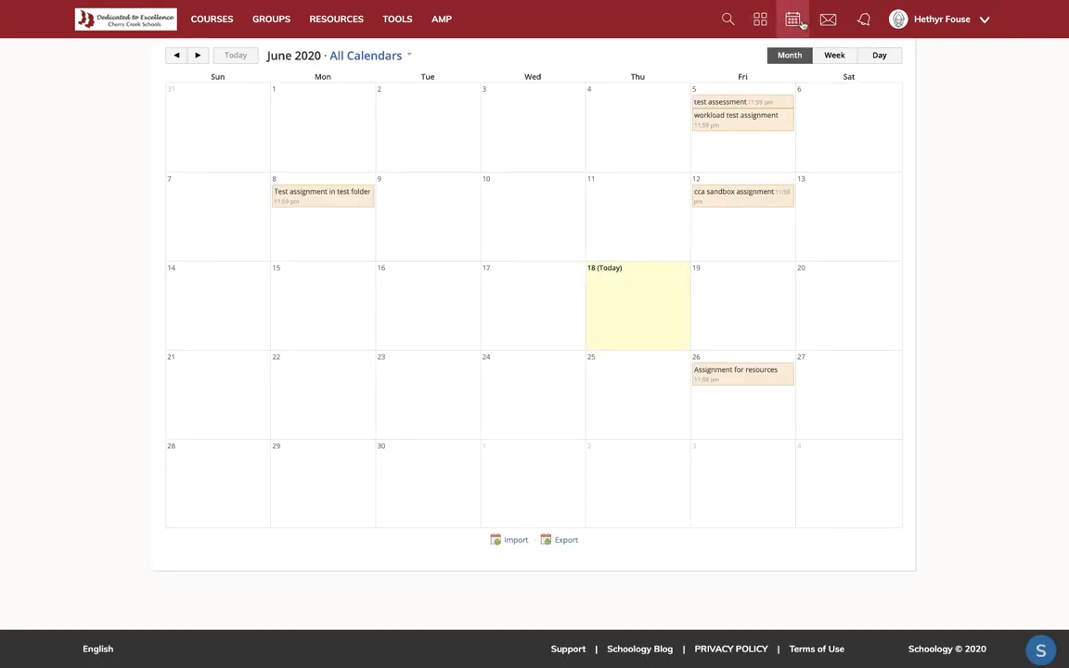
pyautogui.click(795, 21)
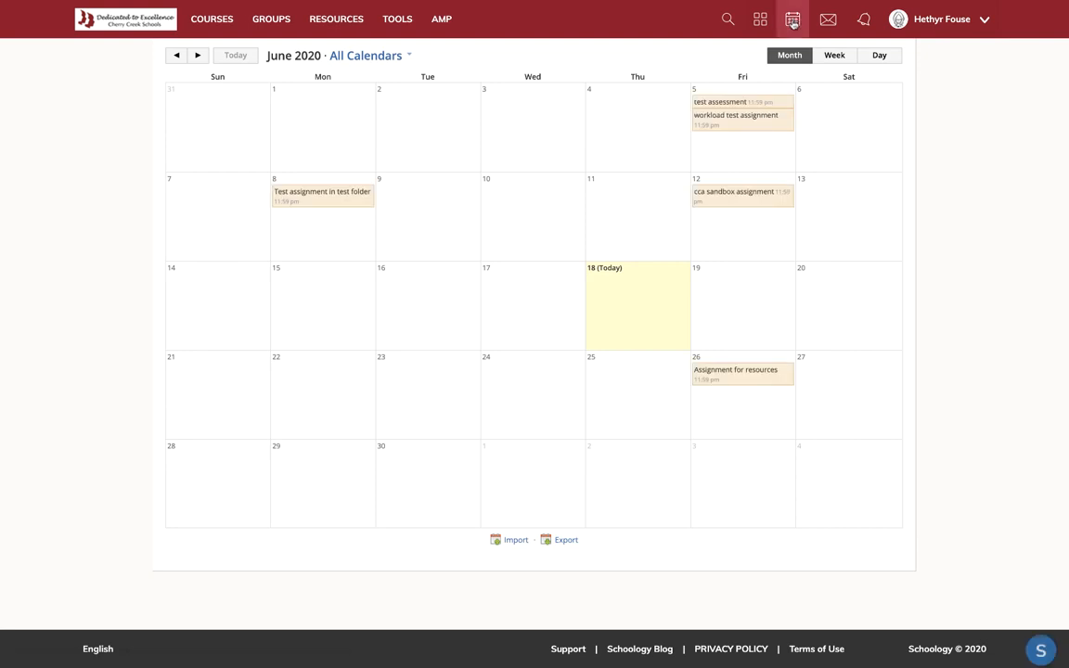
pyautogui.click(121, 27)
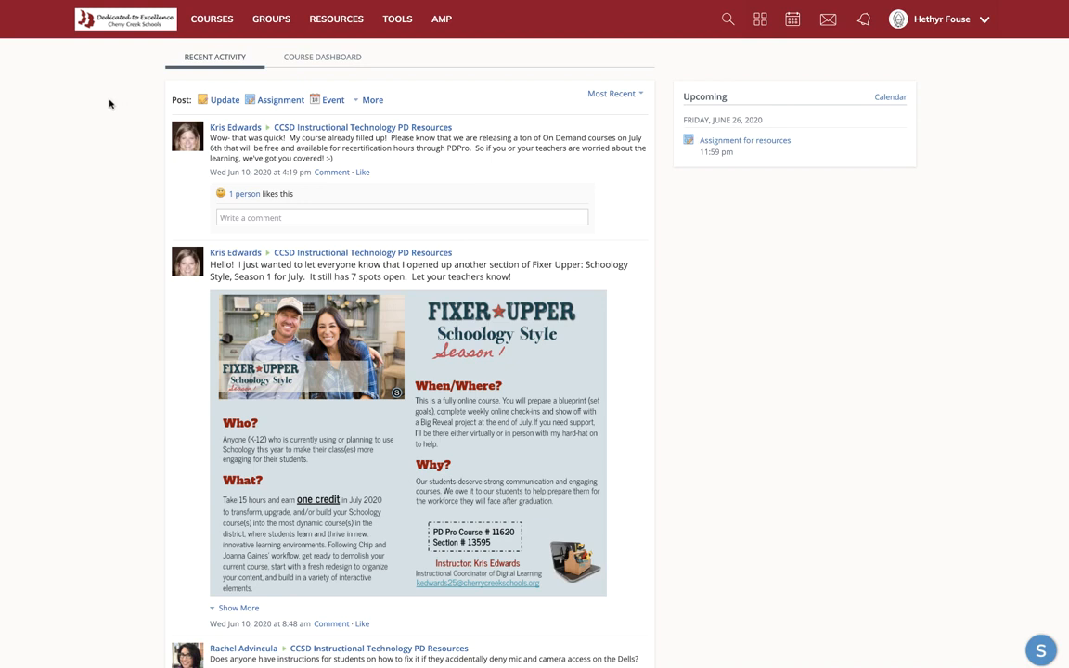
# - View the Course Dashboard and the list of enrolled courses, closing the list when done
pyautogui.click(309, 56)
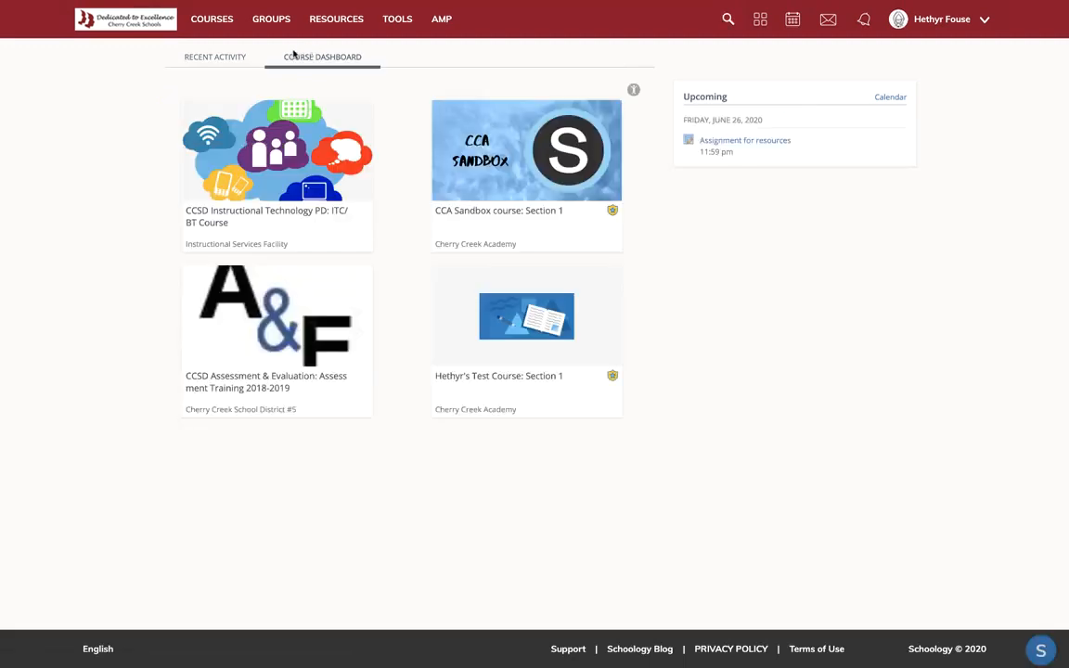
pyautogui.click(212, 26)
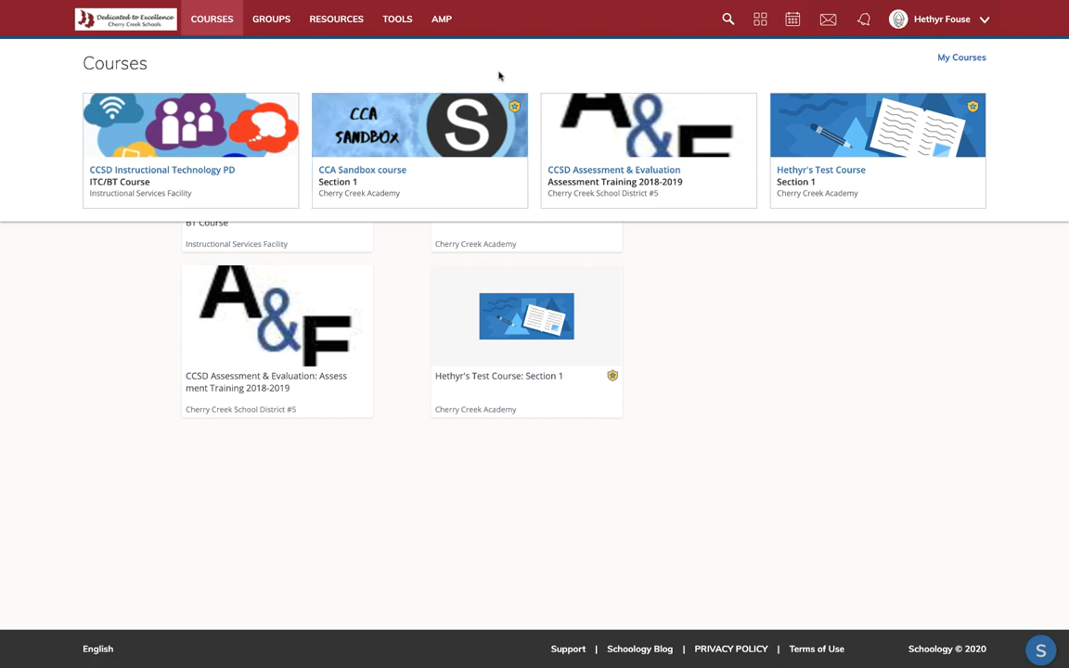
pyautogui.click(155, 248)
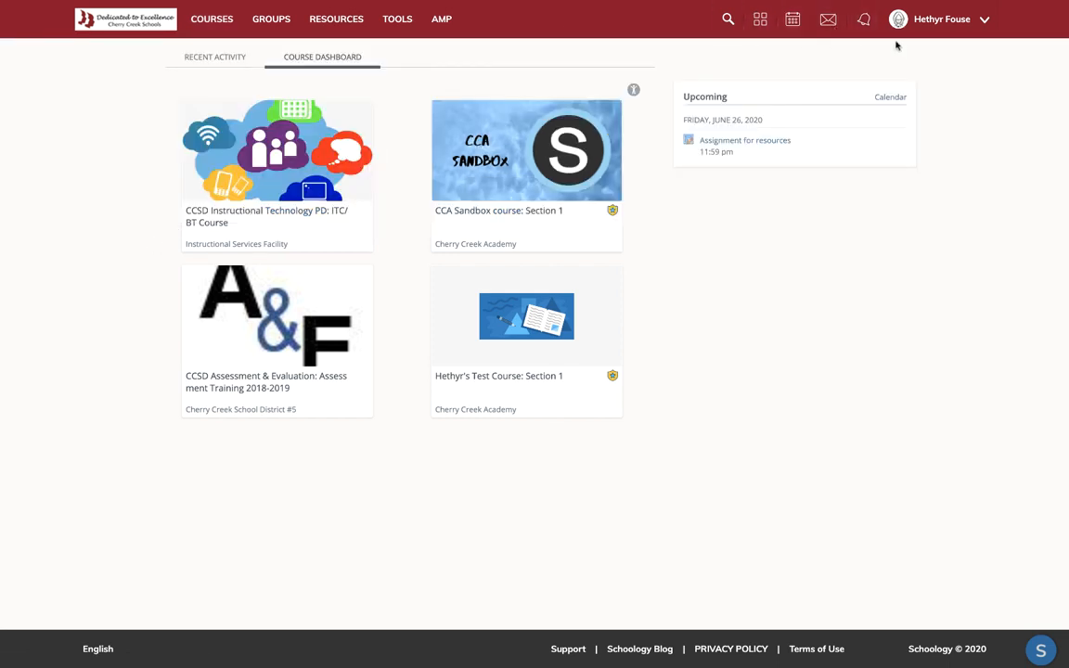
# - Open the account settings and review the options, including which page is set as home page
pyautogui.click(945, 21)
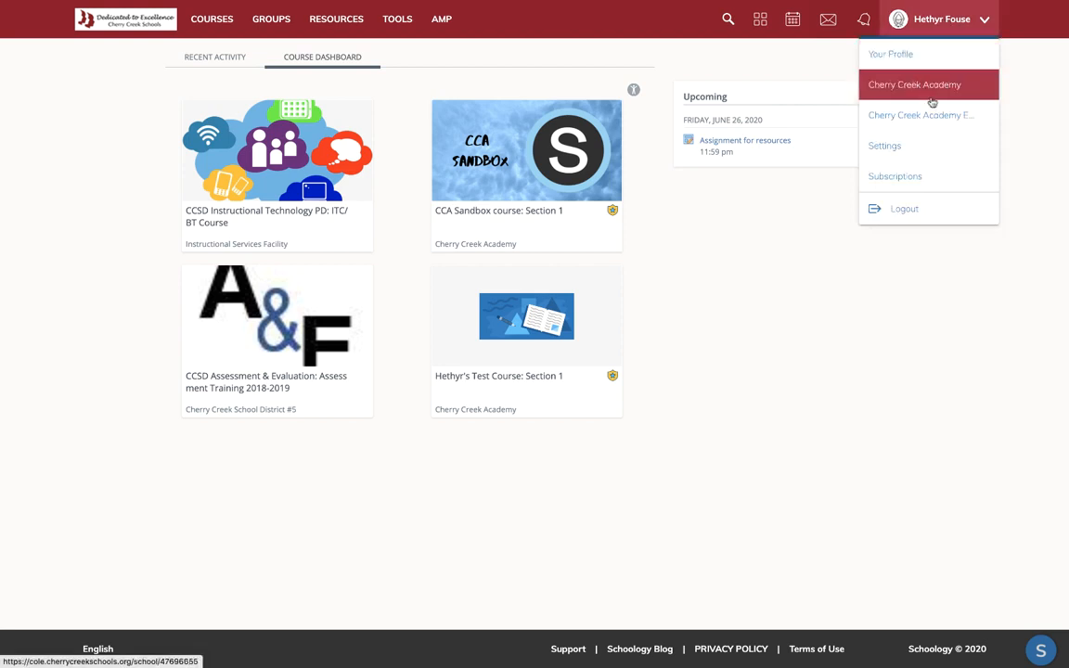
pyautogui.click(938, 146)
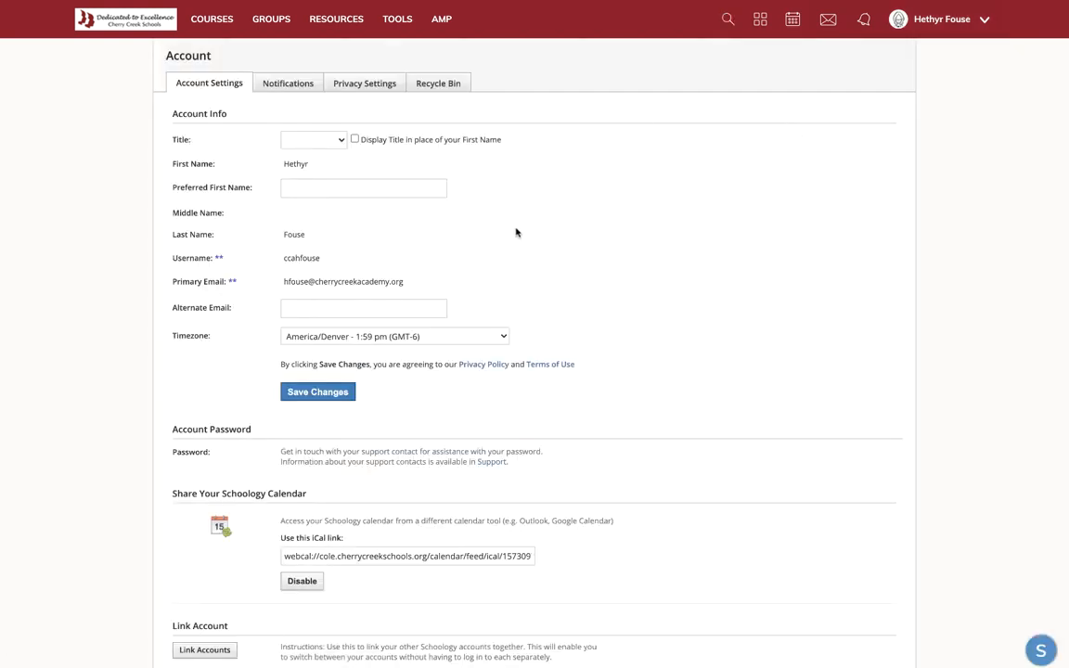
pyautogui.scroll(-5, 517, 232)
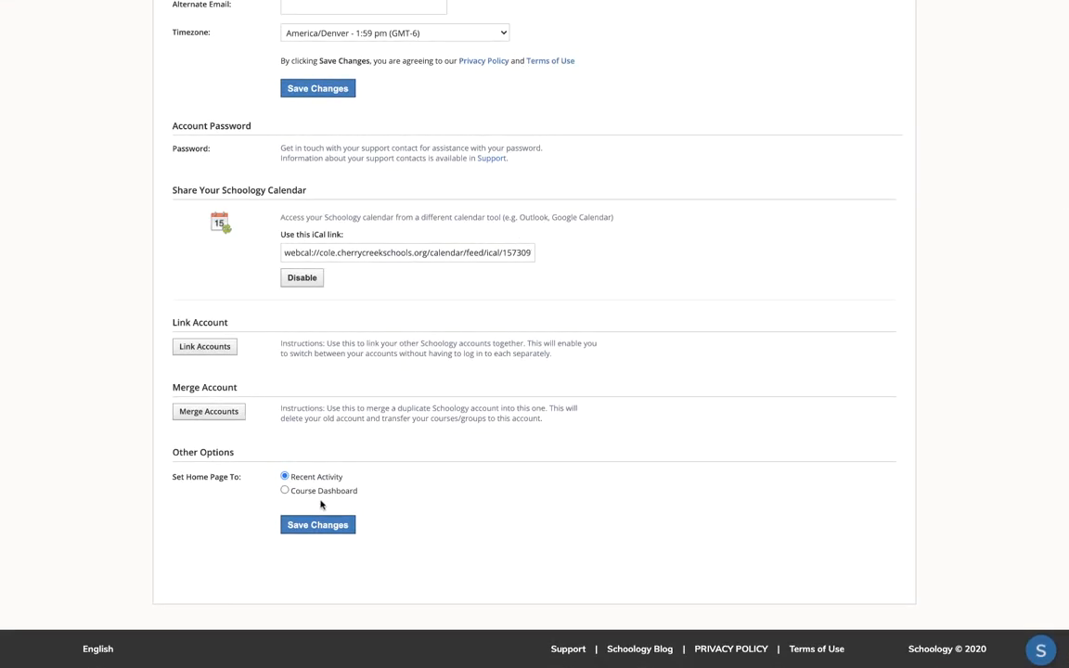
pyautogui.scroll(5, 320, 504)
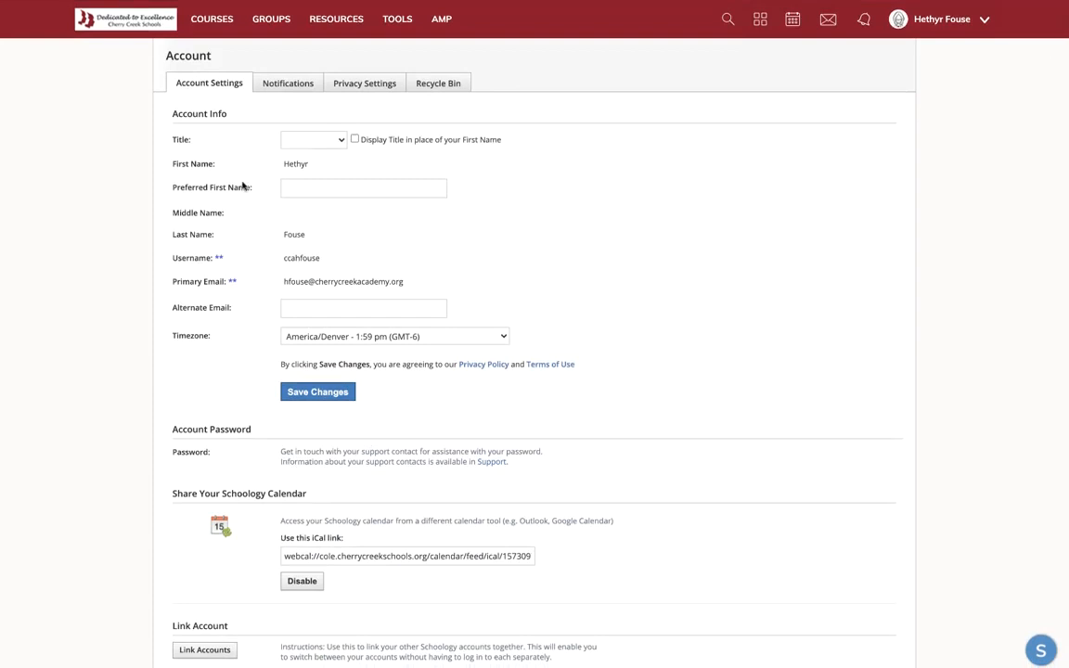
# - Review the account's email and mobile notification settings and check the recent notifications
pyautogui.click(287, 86)
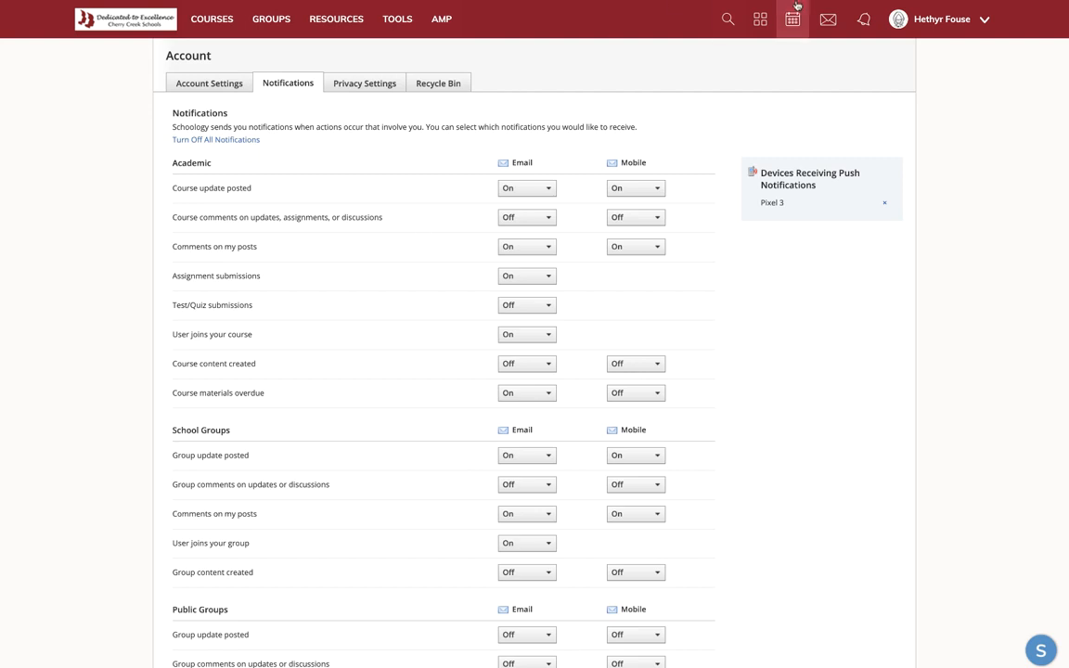
pyautogui.click(864, 28)
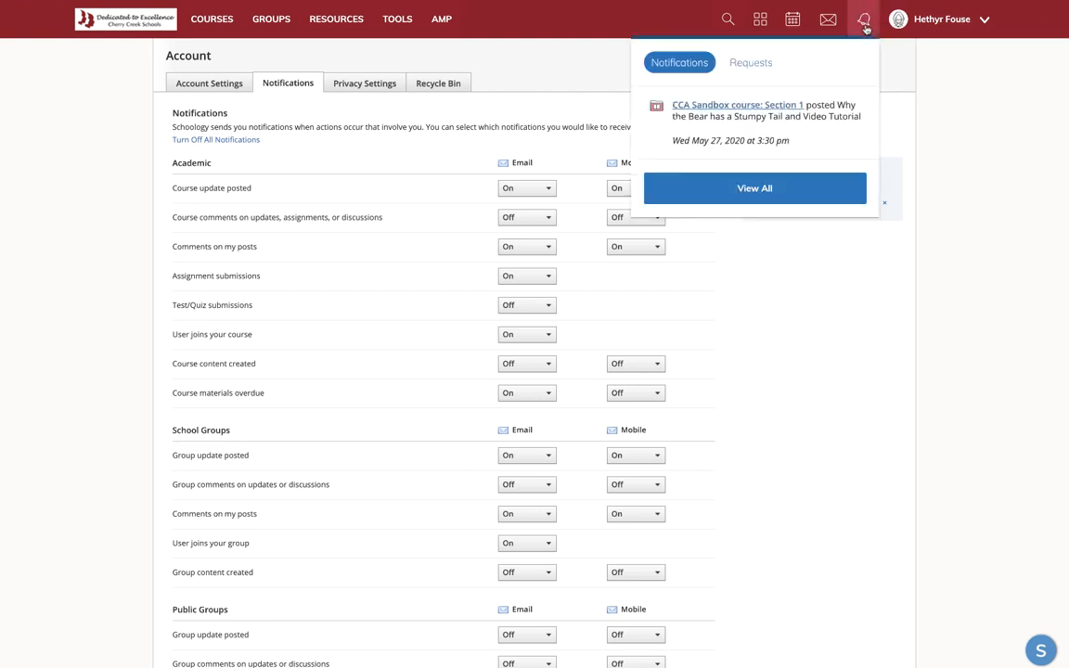
pyautogui.click(960, 102)
pyautogui.scroll(-1, 828, 31)
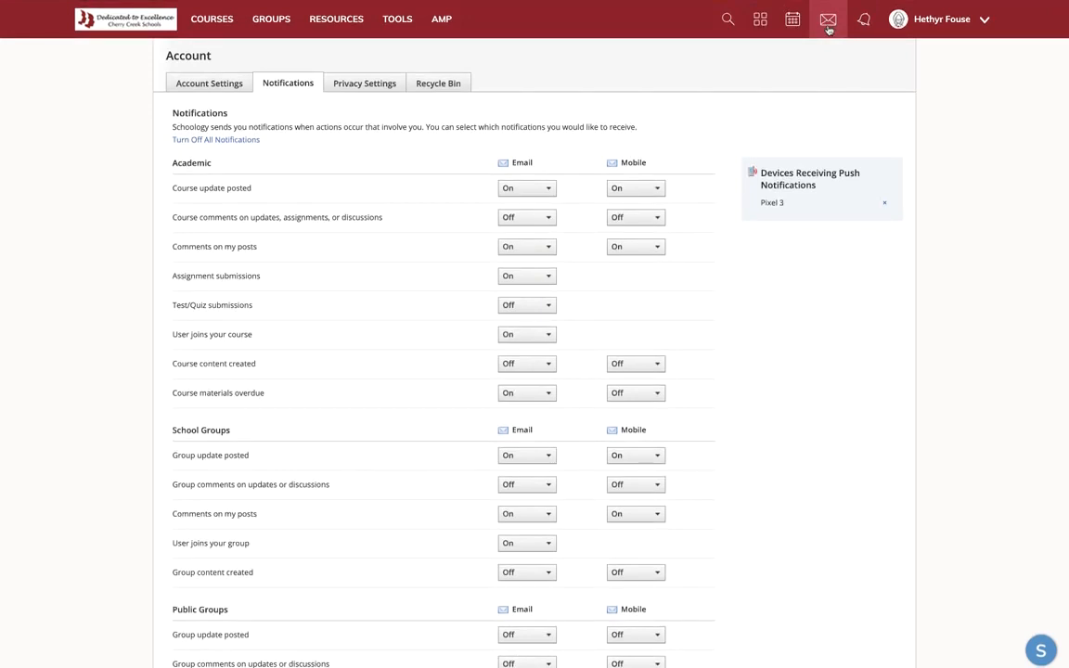
# - Add a new assignment to the personal resources and name it "google assignment for later"
pyautogui.click(332, 30)
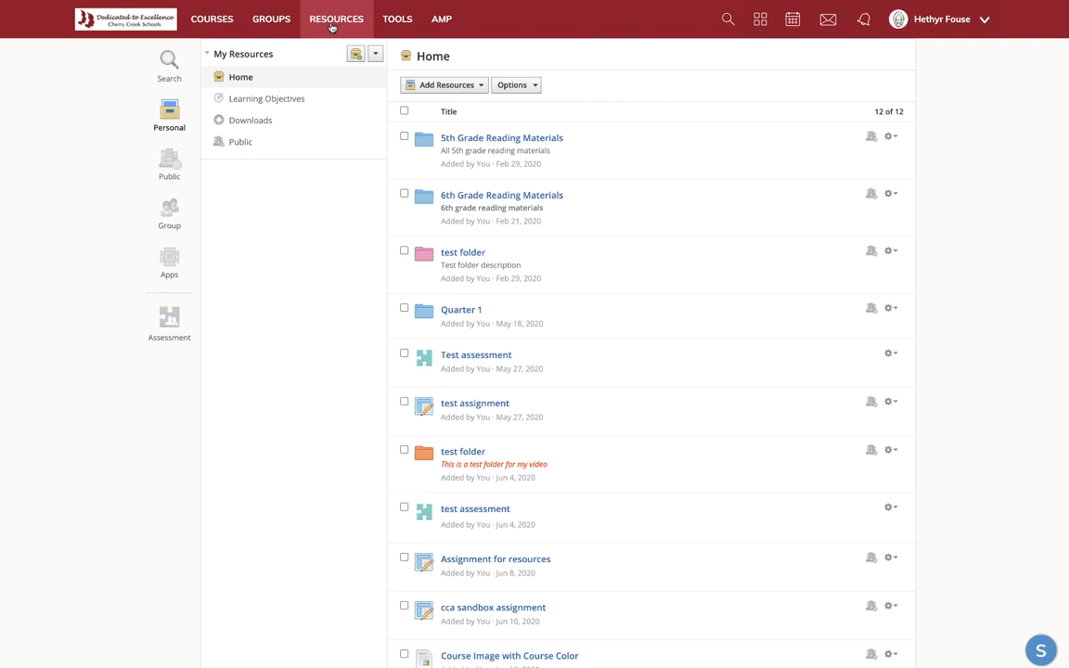
pyautogui.click(434, 85)
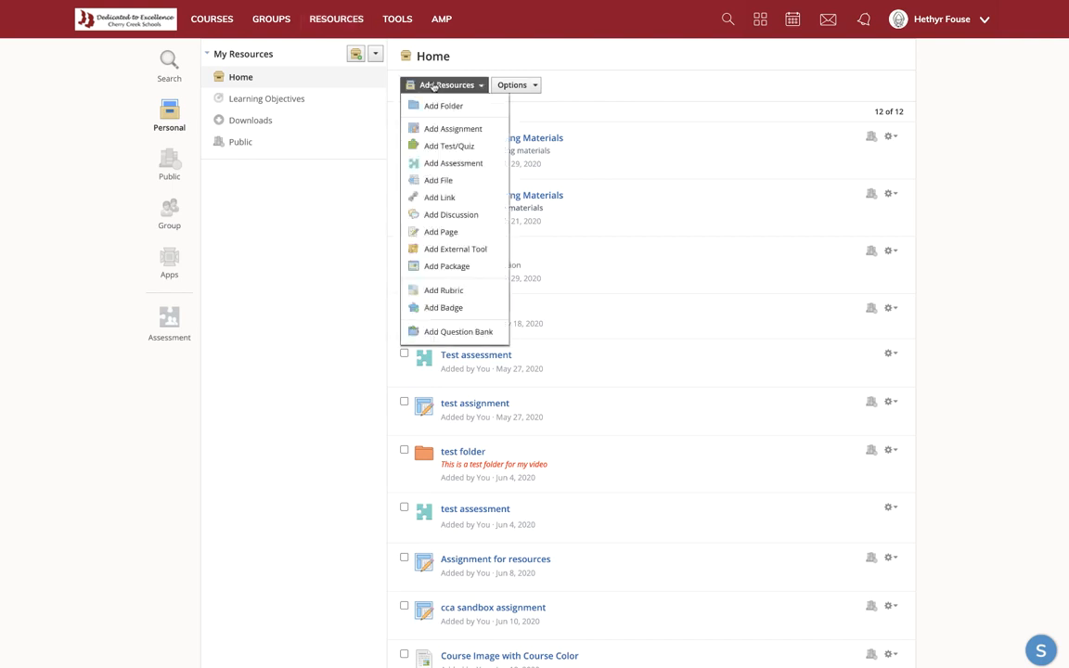
pyautogui.click(468, 131)
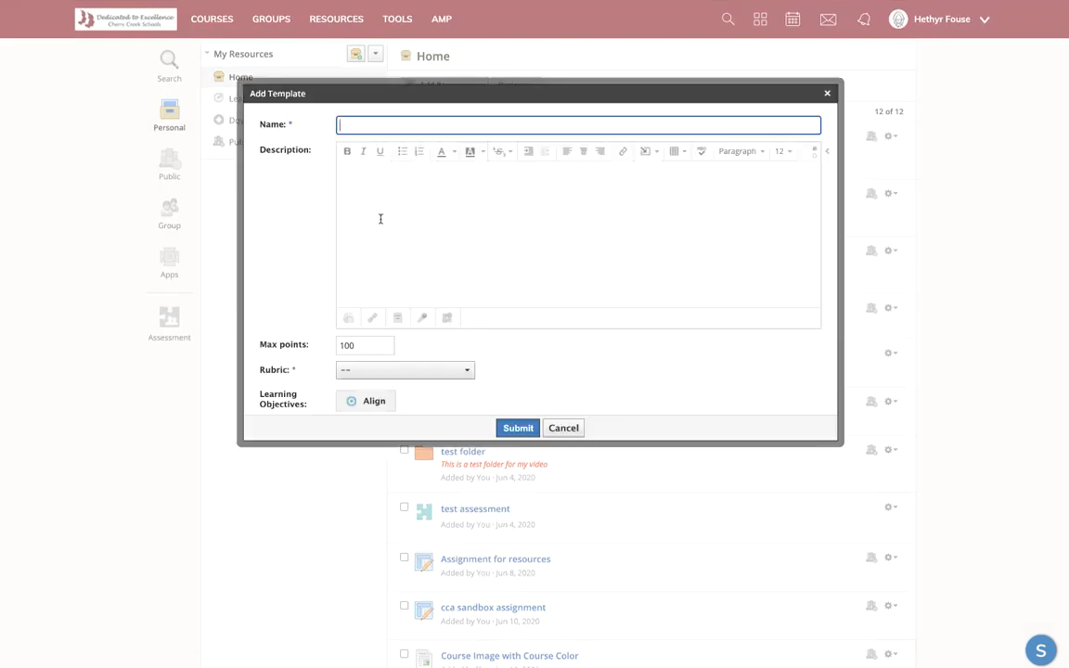
pyautogui.click(380, 218)
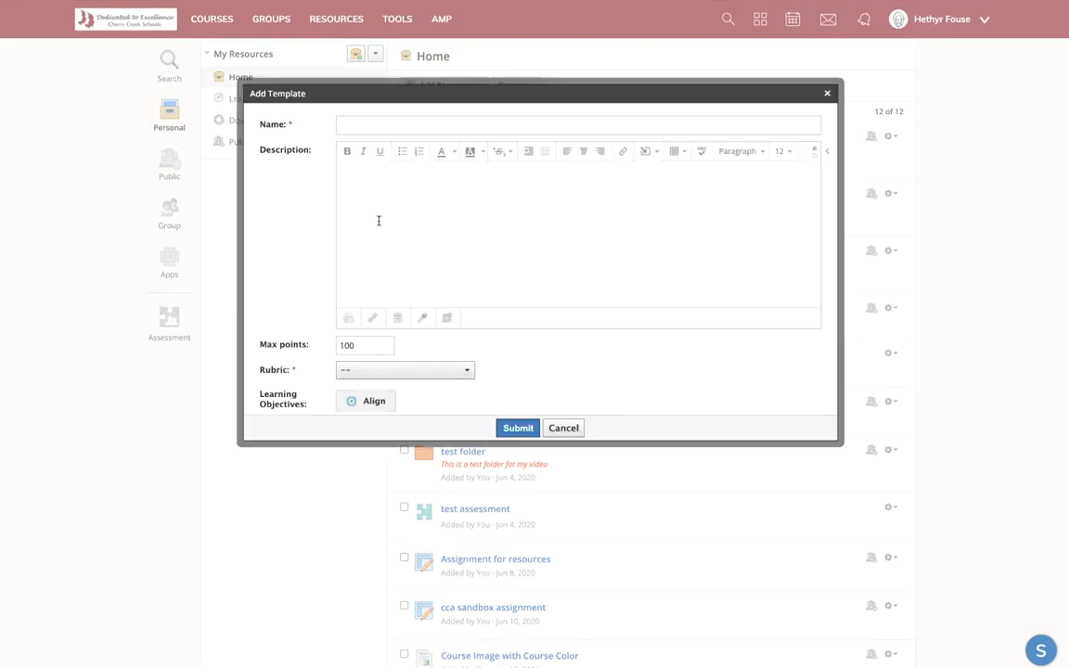
pyautogui.click(357, 125)
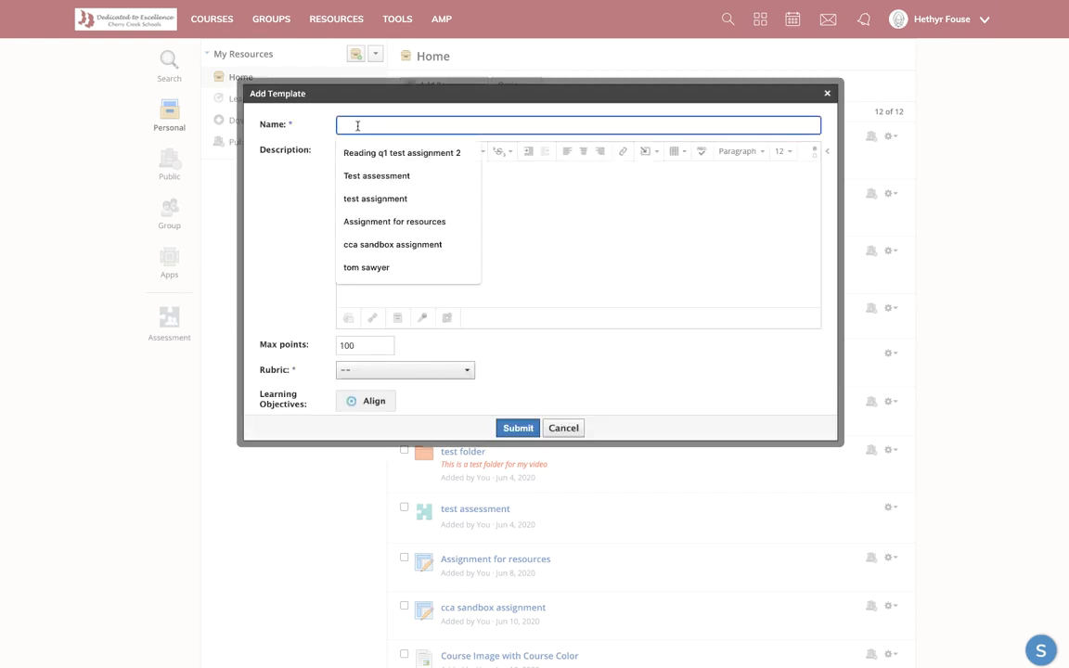
pyautogui.write('google assignment for later')
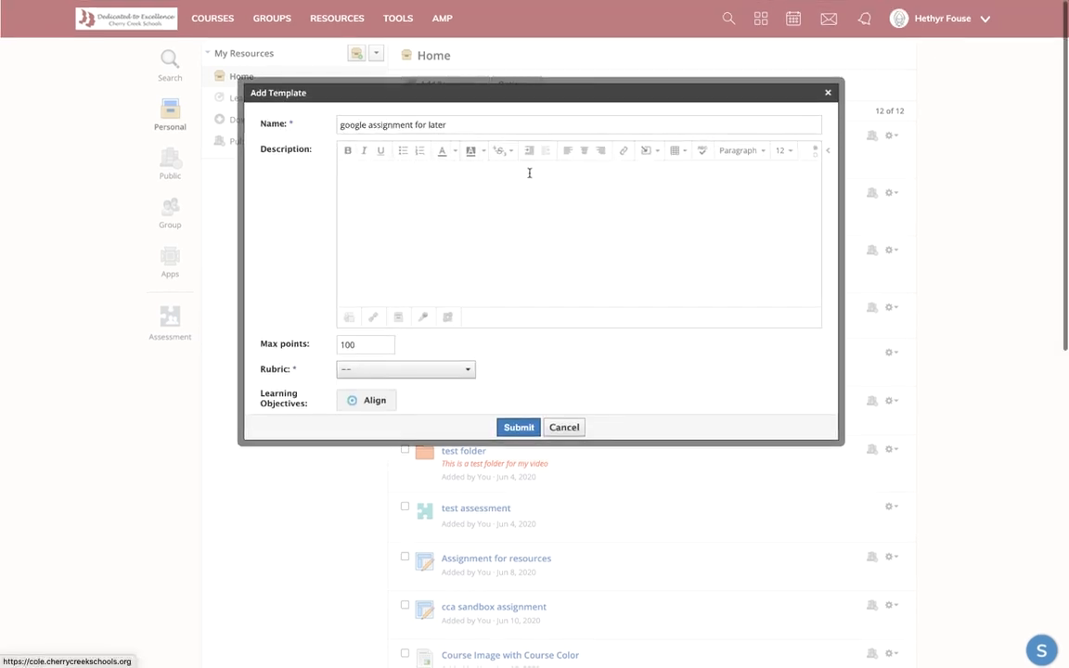
# - Enter the description "I will assign a google doc to my students after moving this to courses." and "This is the path: 3rd quarter/reading/assignment 5"
pyautogui.click(396, 184)
pyautogui.write('I will assign a google doc to my students after moving this to courses.')
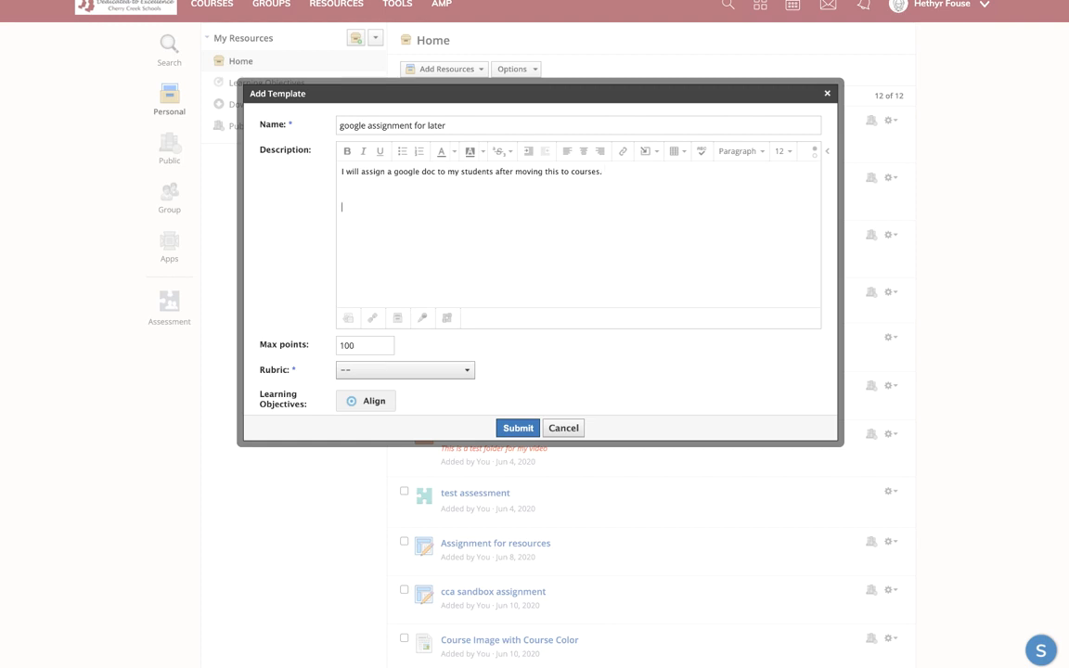
pyautogui.write('This is the path:')
pyautogui.write('3rd quarter/reading/assignment 5')
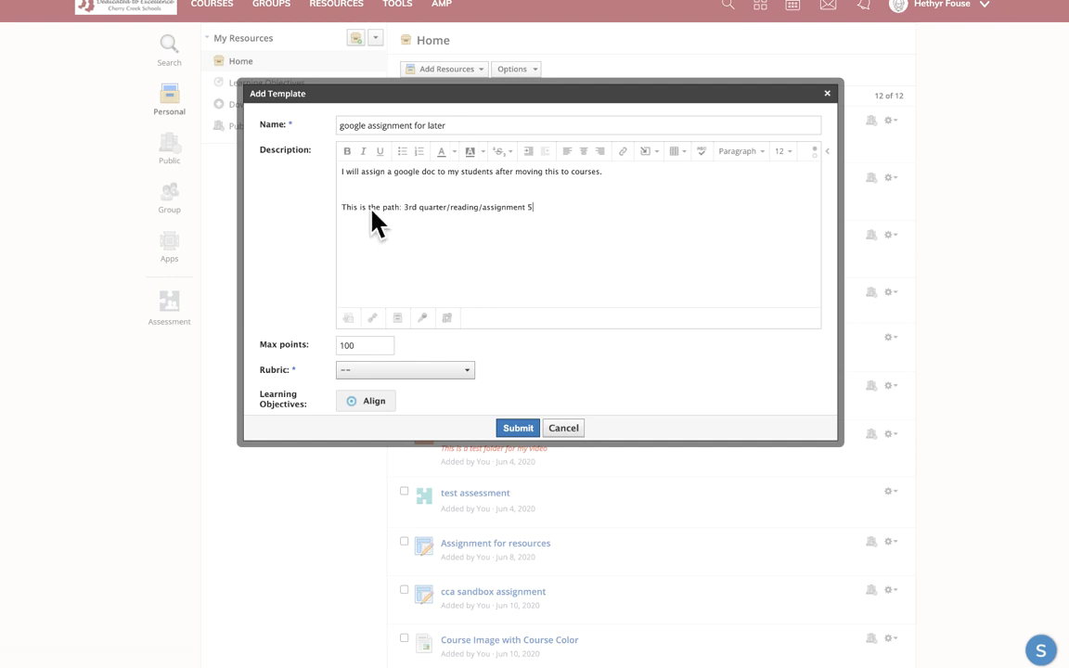
pyautogui.moveTo(403, 208); pyautogui.dragTo(535, 211)
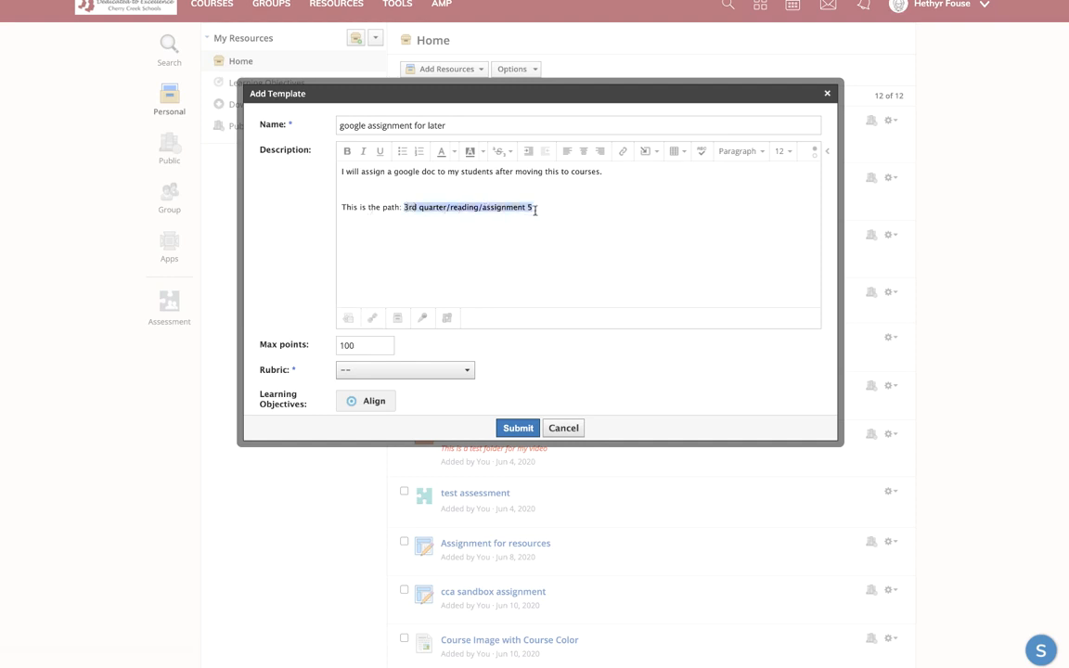
pyautogui.click(623, 155)
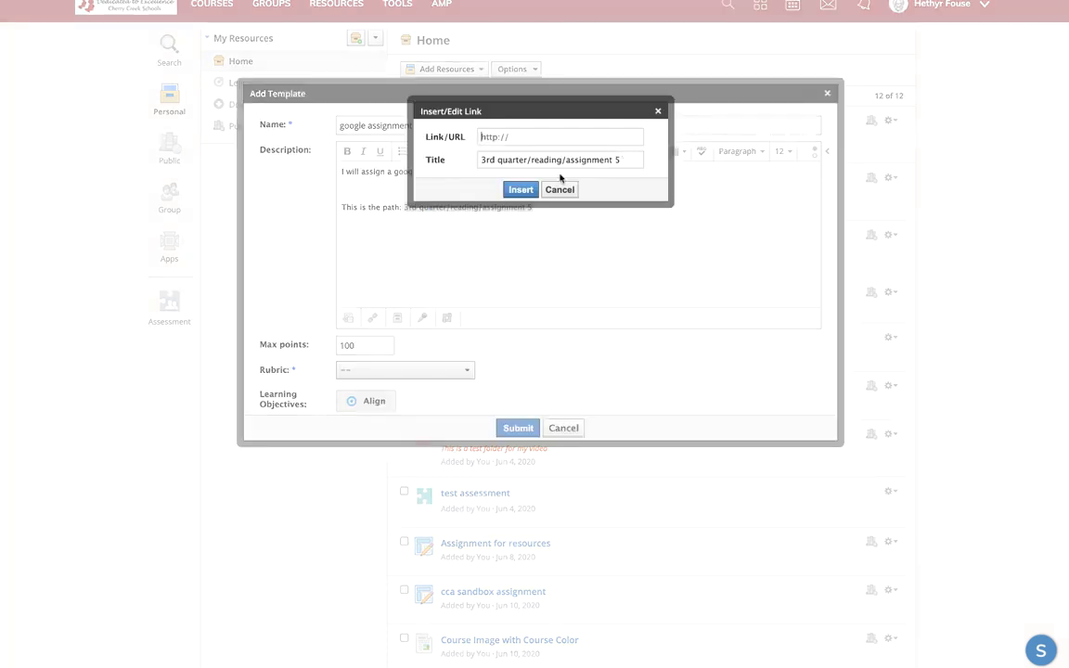
pyautogui.write('cherrycreekacademy.org')
pyautogui.press('Tab')
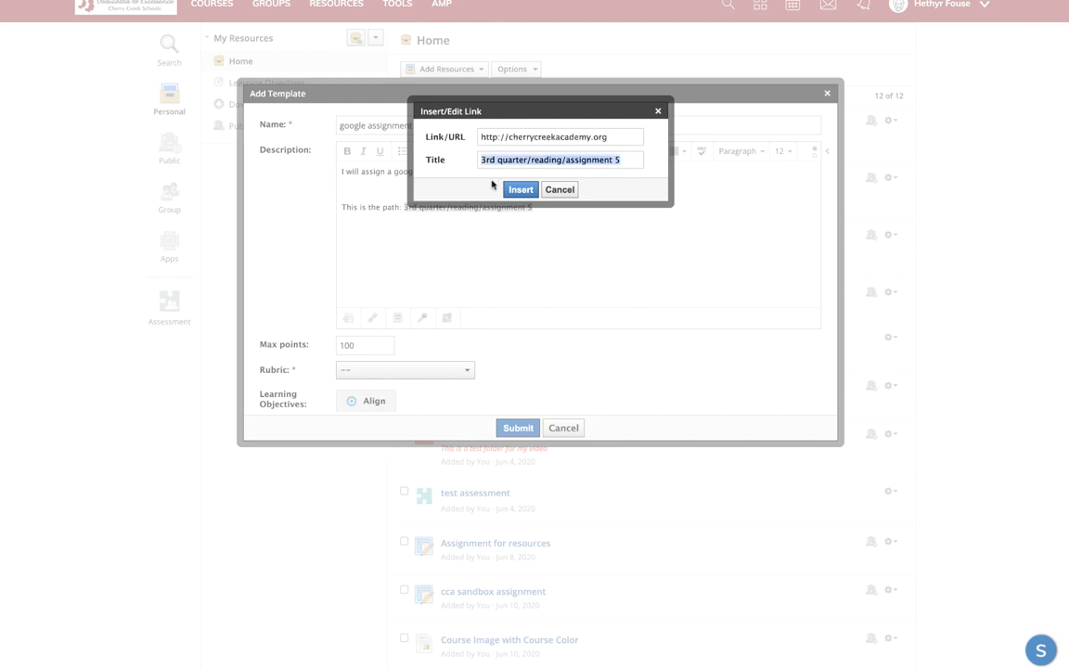
pyautogui.click(520, 190)
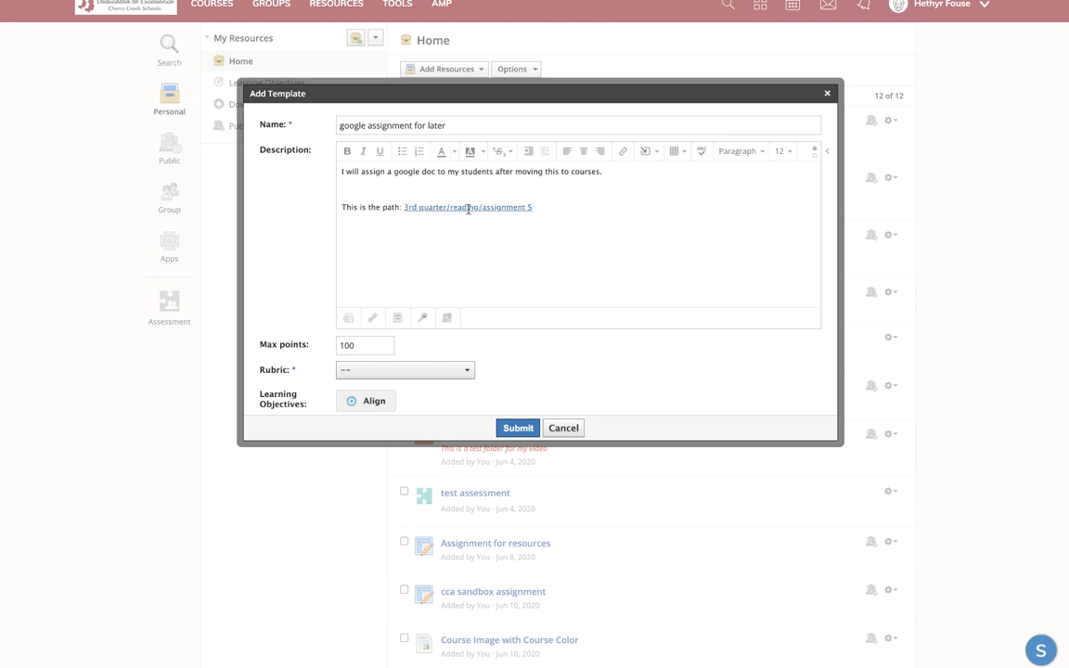
# - Attach the link cherrycreekacademy.org with the title "cca" to the assignment and load its preview
pyautogui.scroll(-1, 436, 269)
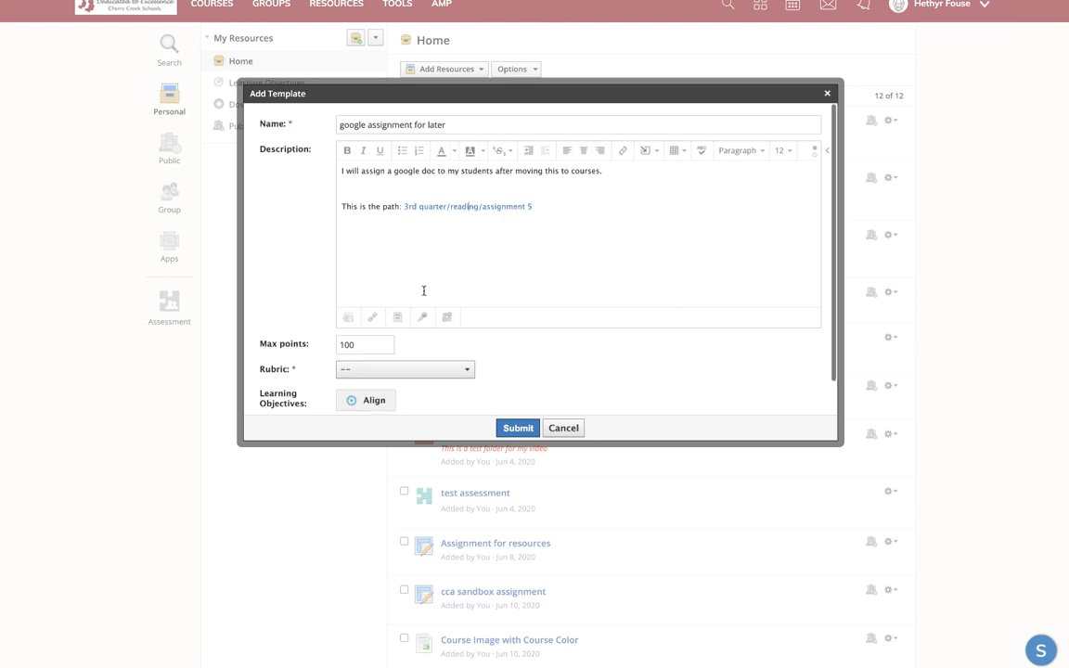
pyautogui.click(372, 318)
pyautogui.click(517, 184)
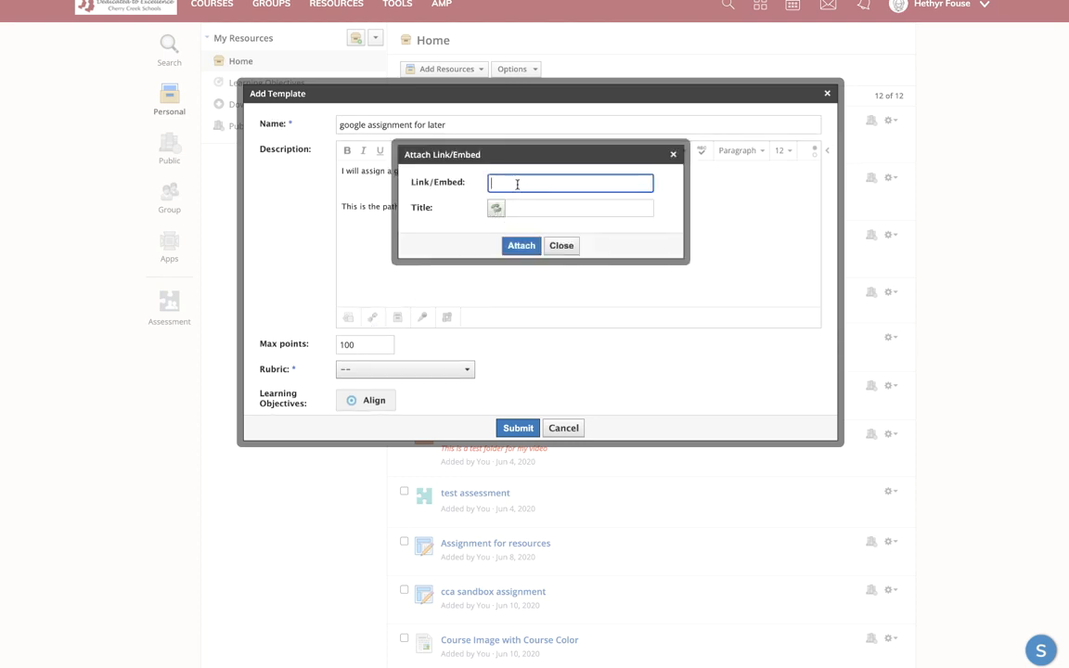
pyautogui.write('cherrycreekacademy.org')
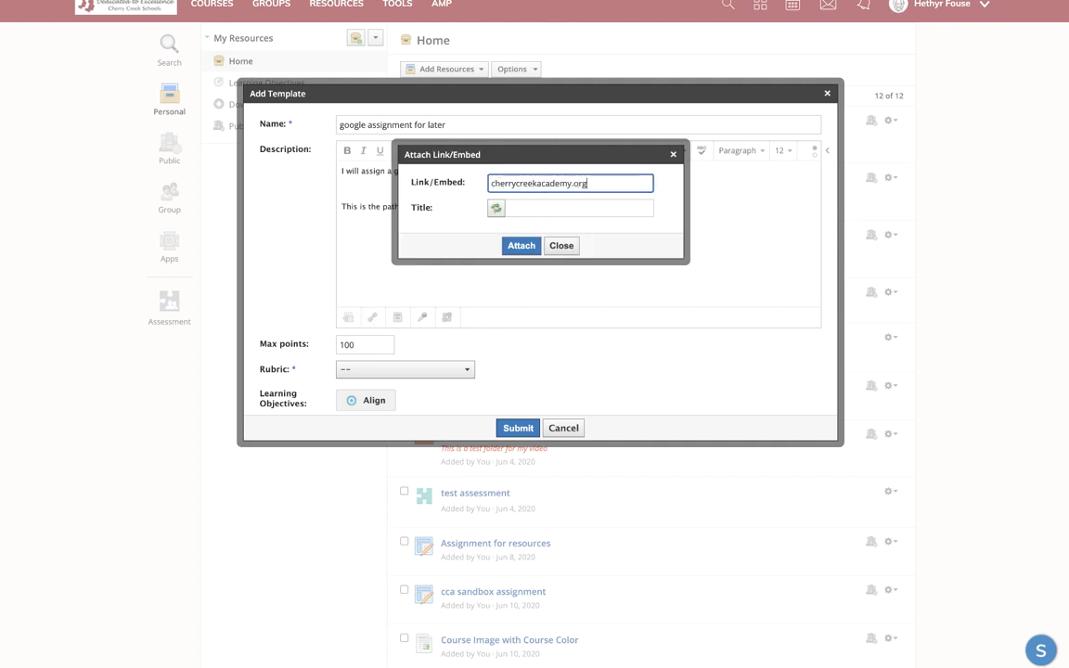
pyautogui.press('Tab')
pyautogui.write('cca')
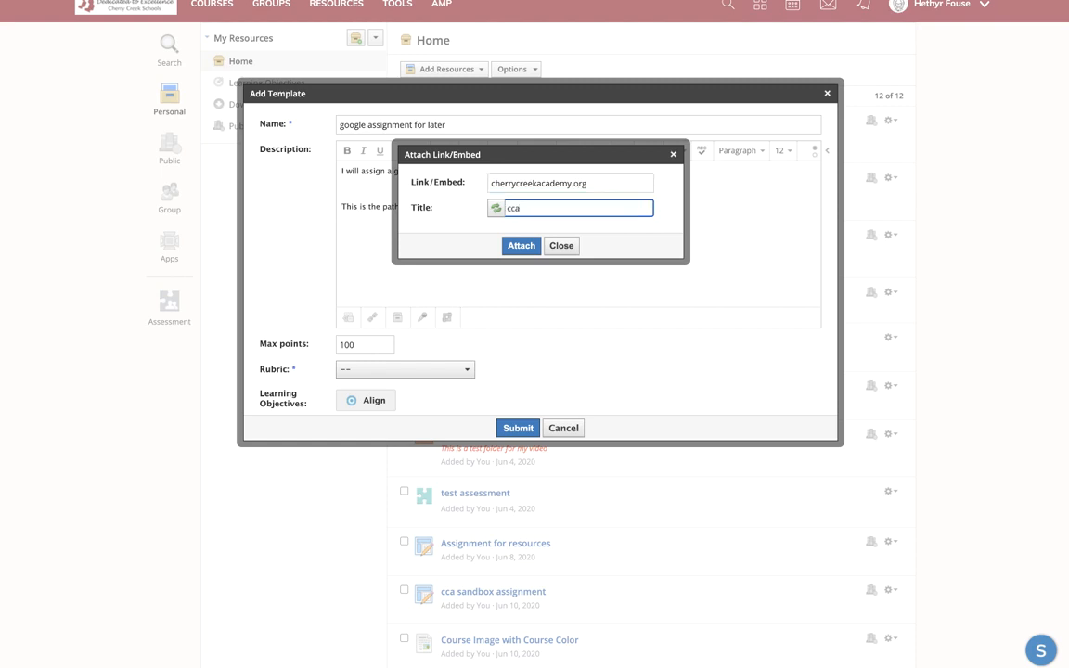
pyautogui.click(518, 246)
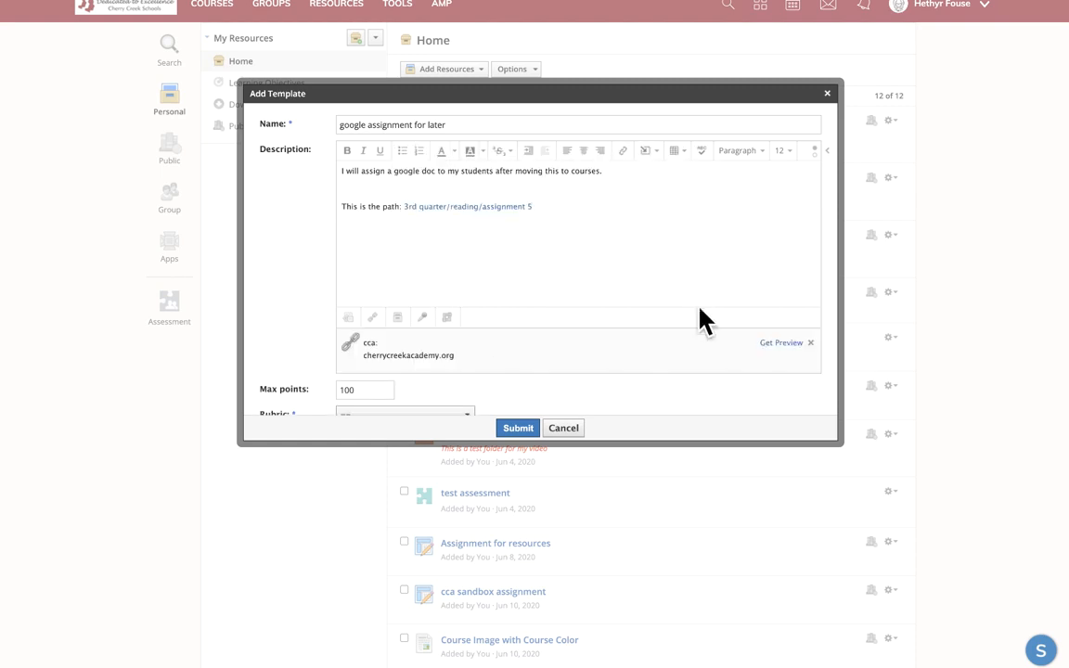
pyautogui.click(778, 343)
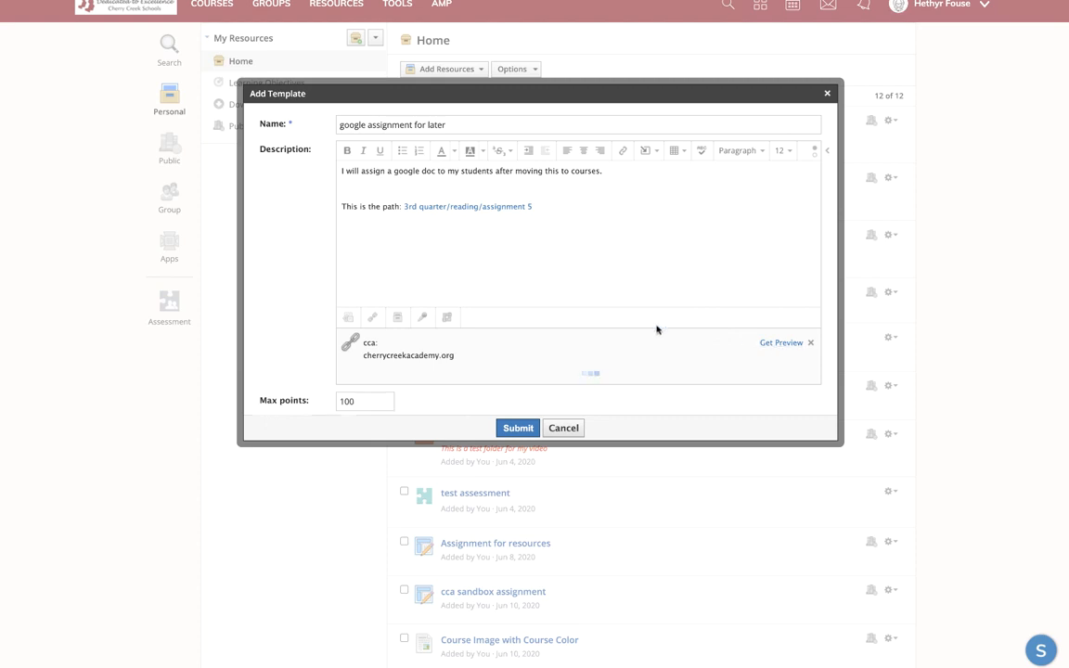
pyautogui.scroll(-2, 657, 330)
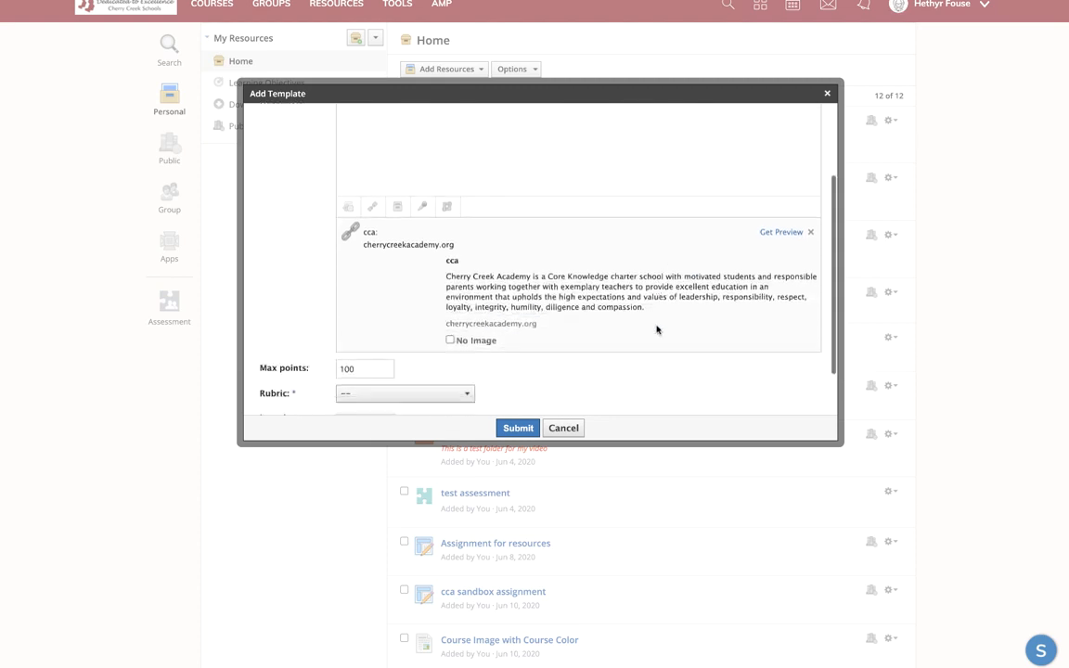
# - Check the rubric choices, leave the rubric unset and submit the new assignment to the personal resources
pyautogui.scroll(-1, 657, 329)
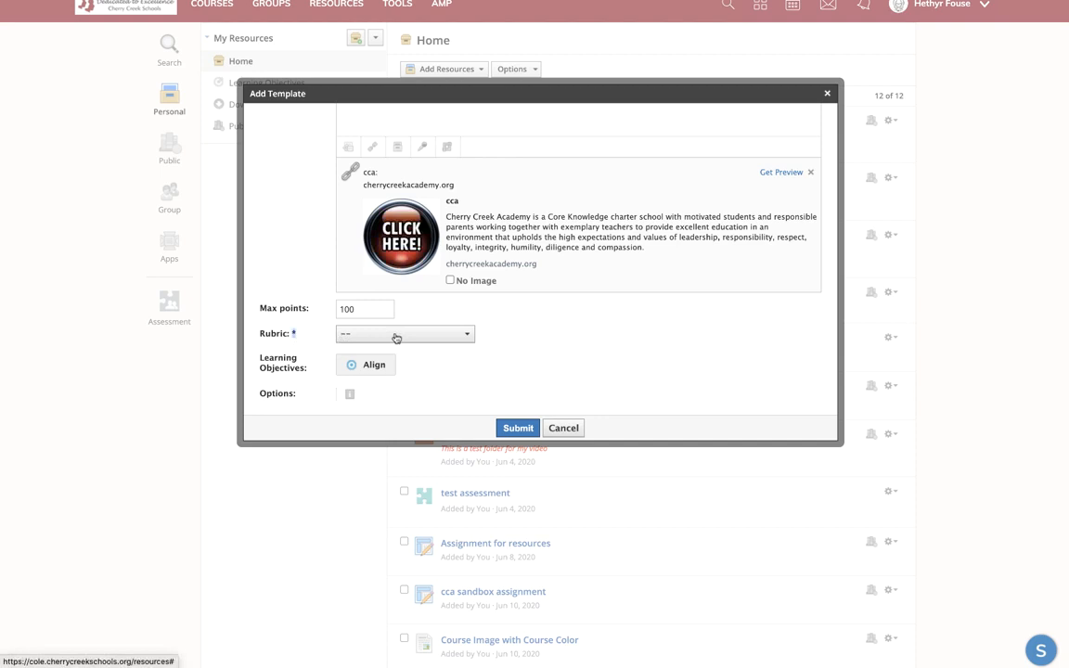
pyautogui.scroll(3, 395, 338)
pyautogui.scroll(-3, 396, 338)
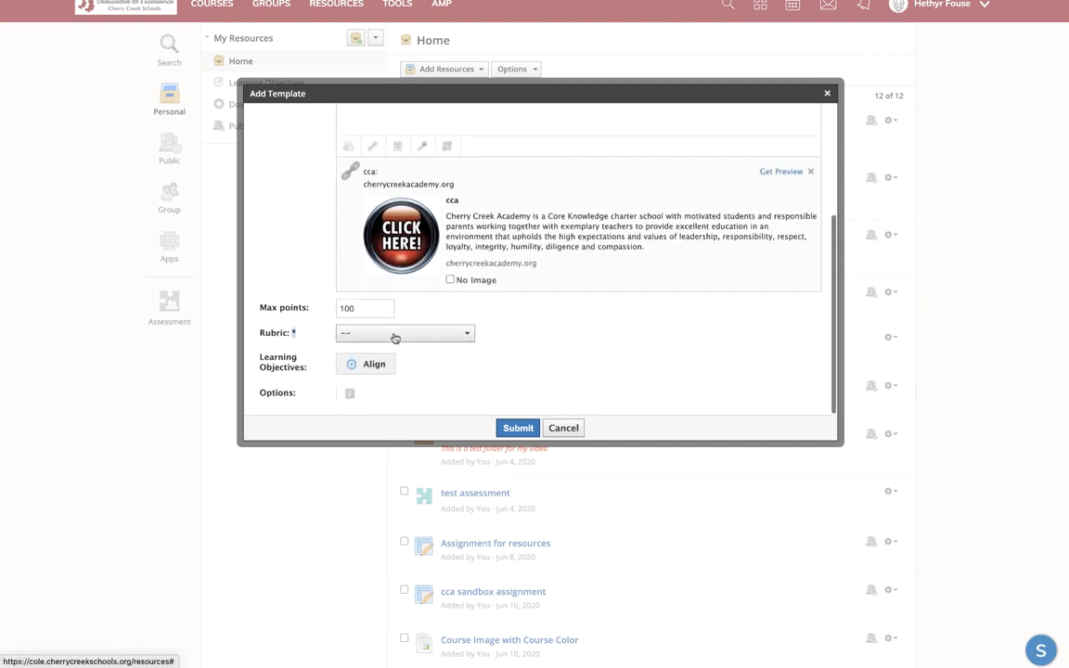
pyautogui.click(395, 337)
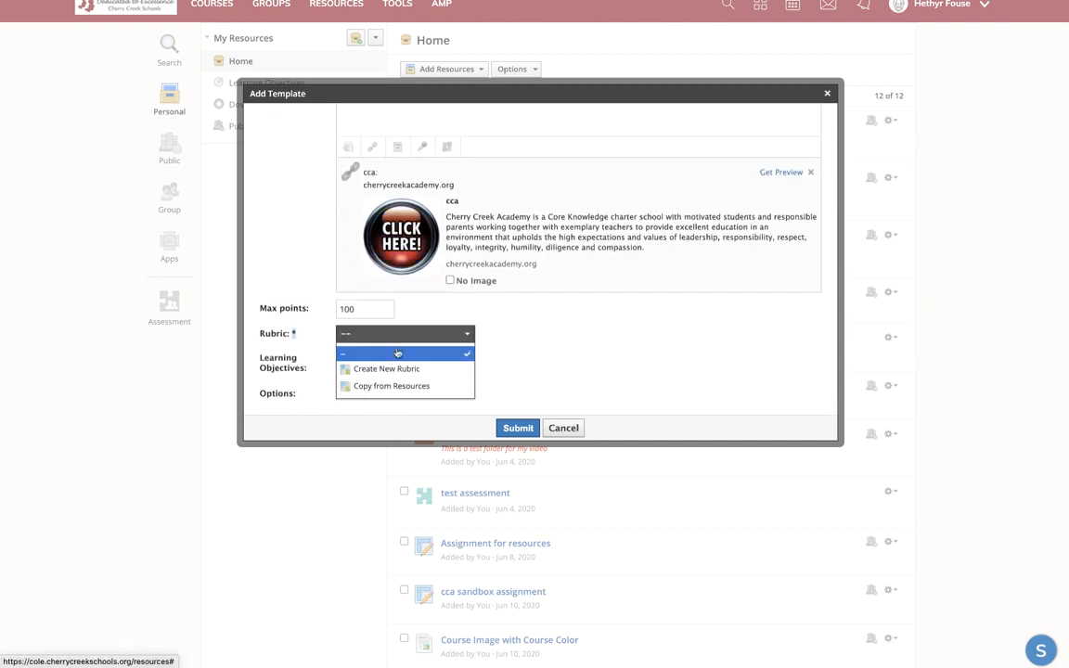
pyautogui.click(397, 353)
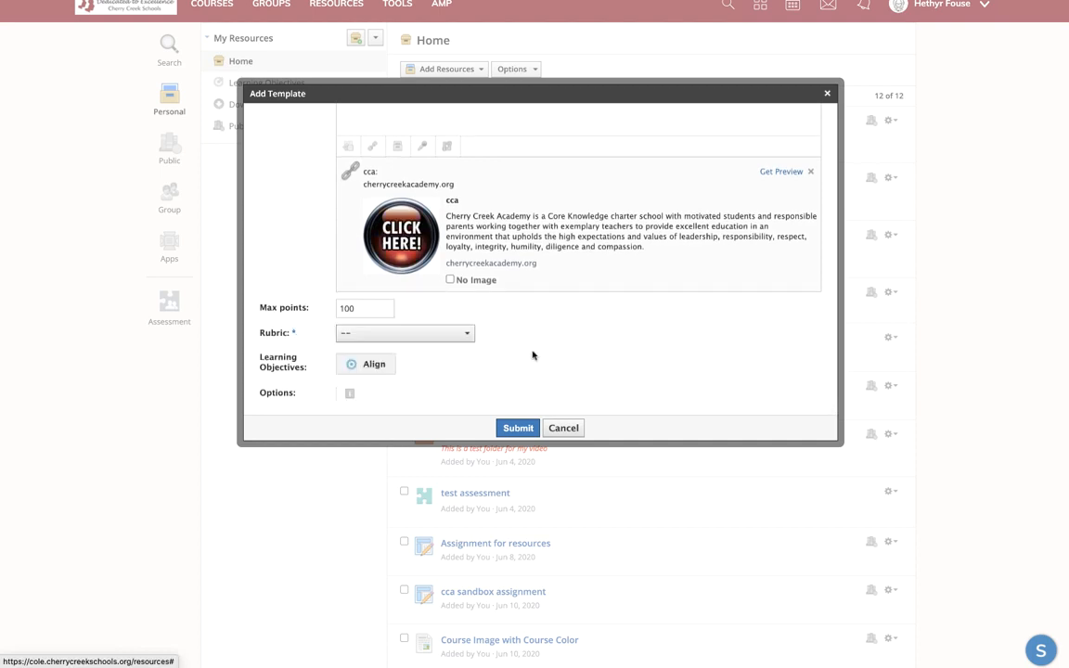
pyautogui.scroll(1, 534, 356)
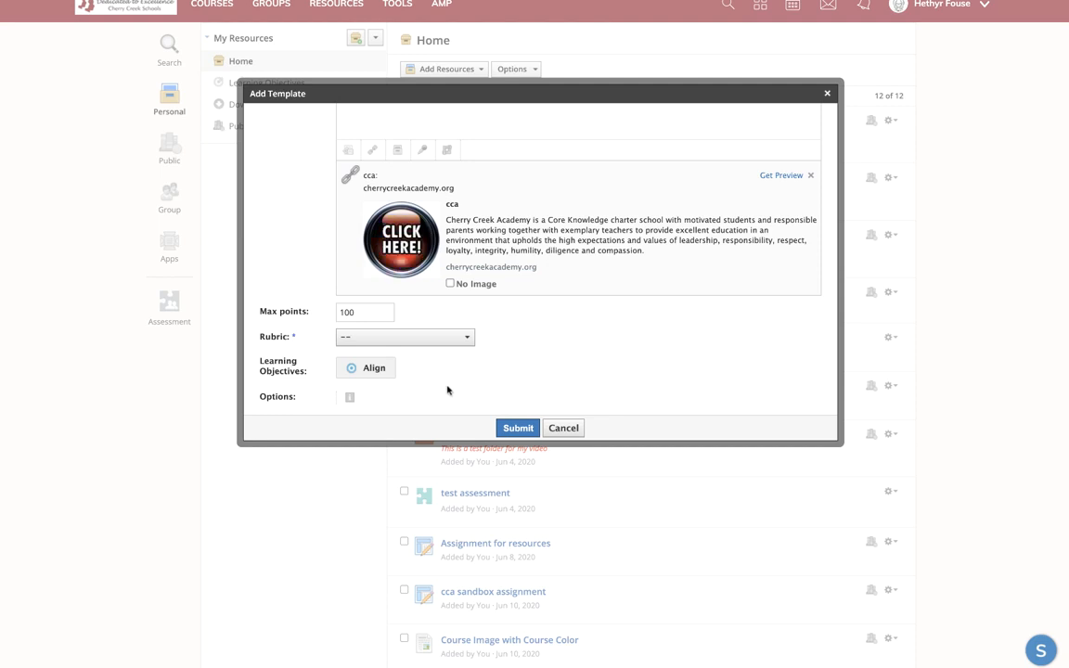
pyautogui.click(517, 428)
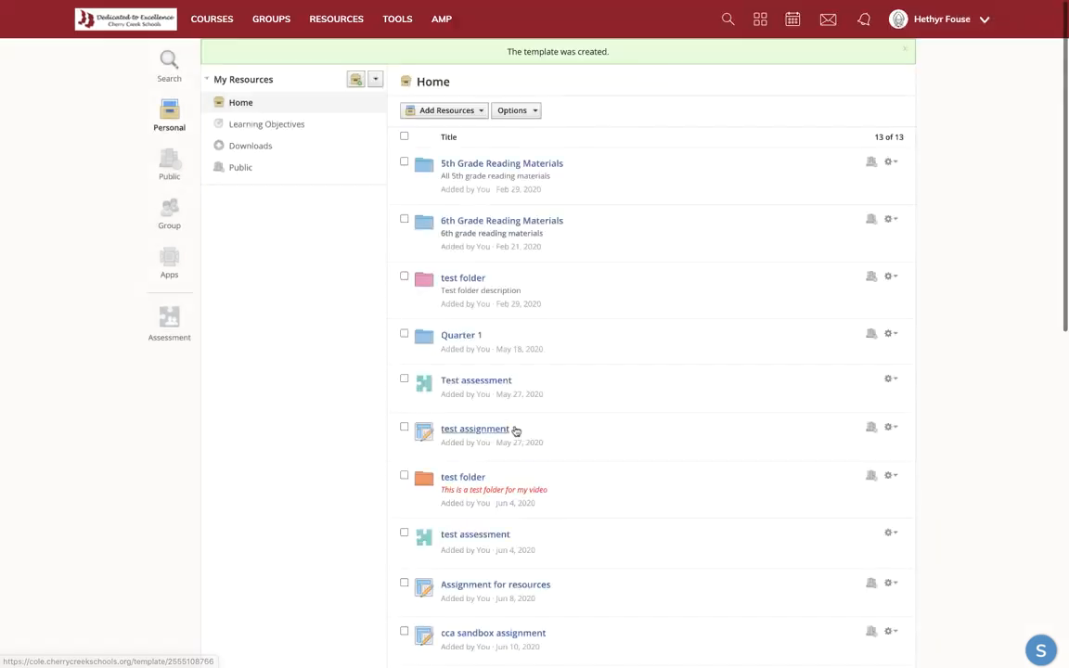
# - Start adding "google assignment for later" to a course, with only Section 1 of the teacher's test course selected
pyautogui.scroll(-5, 516, 430)
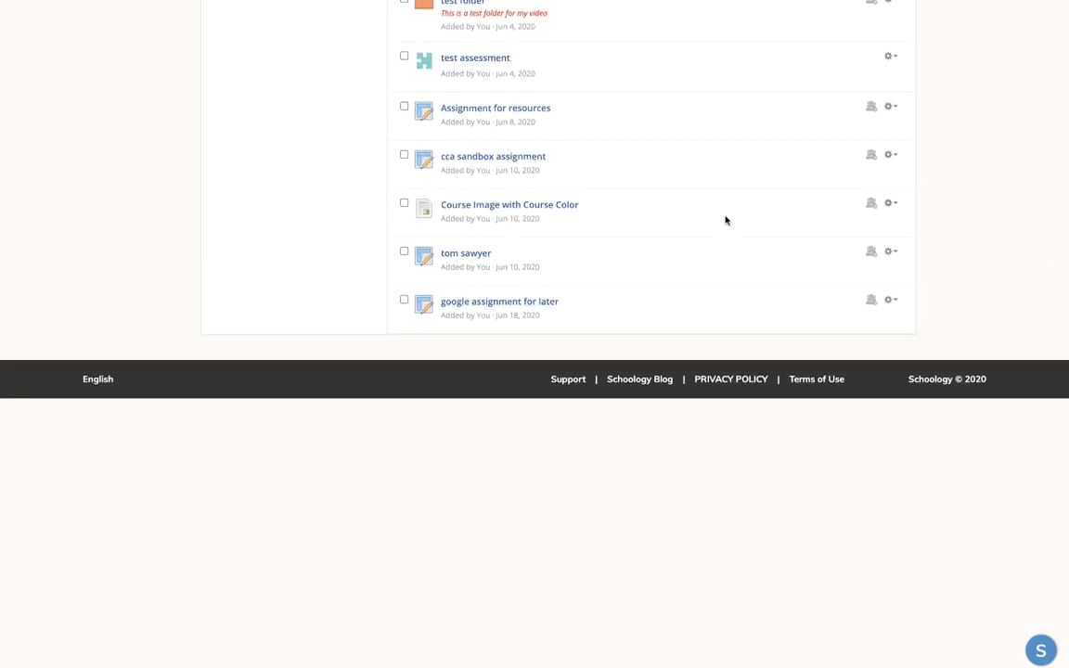
pyautogui.click(891, 302)
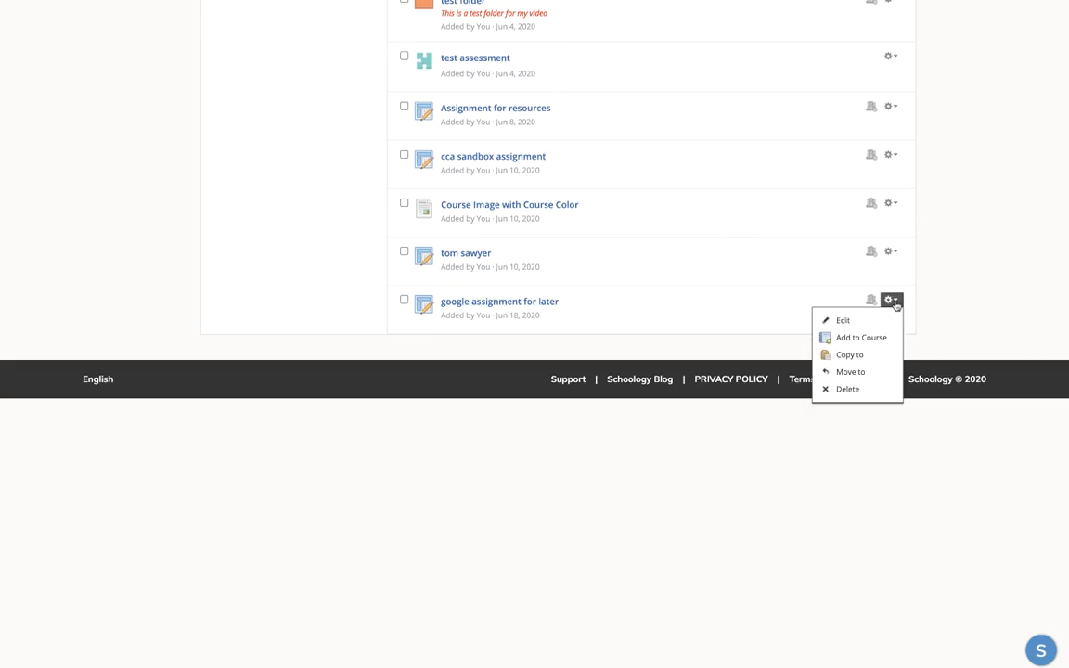
pyautogui.click(861, 338)
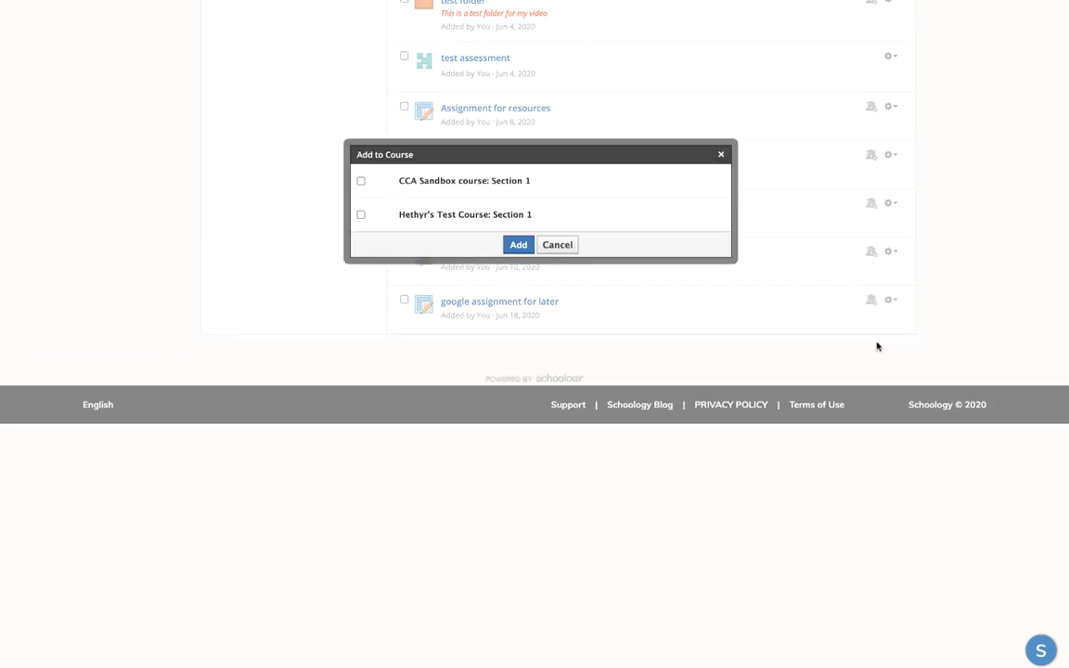
pyautogui.click(362, 181)
pyautogui.click(361, 337)
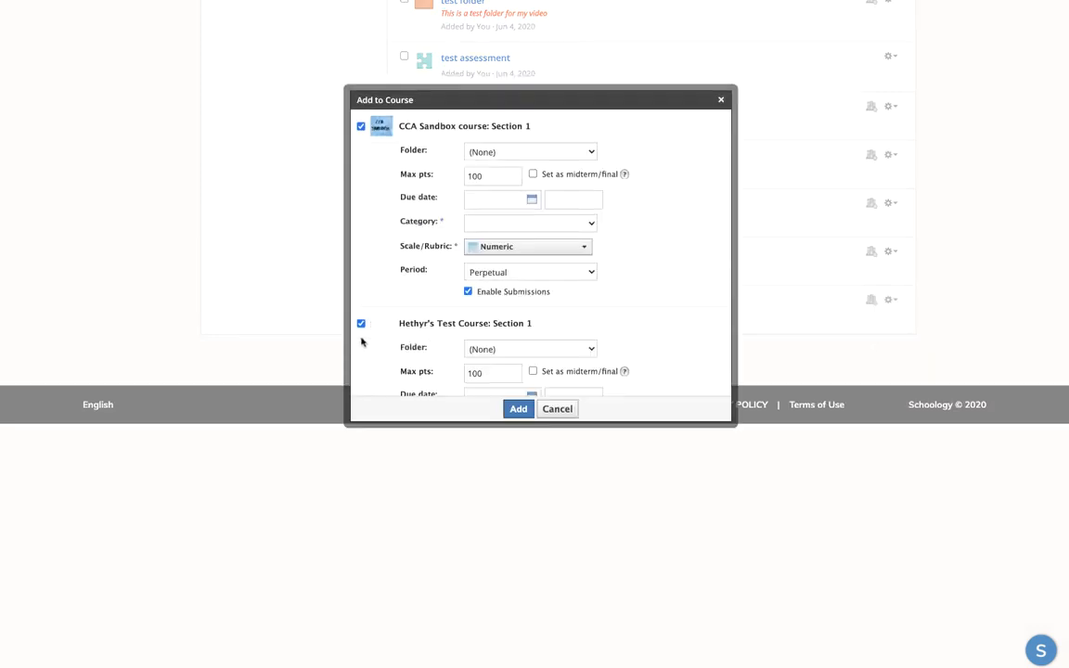
pyautogui.click(361, 128)
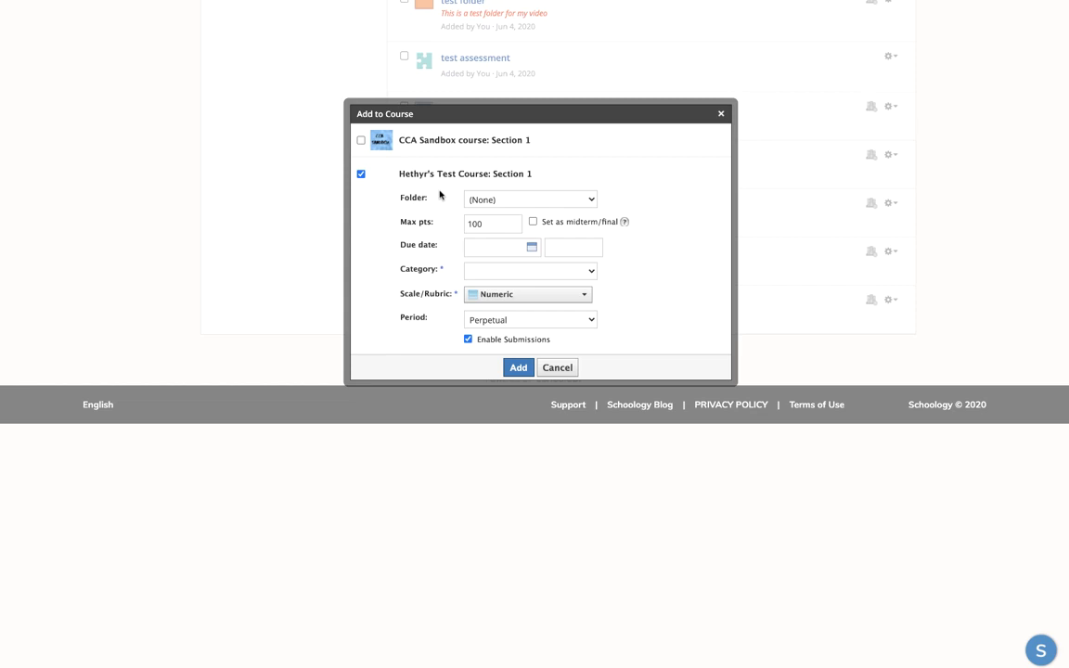
# - Leave the folder and due date unset, choose the Homework category and add the assignment to the course
pyautogui.click(490, 199)
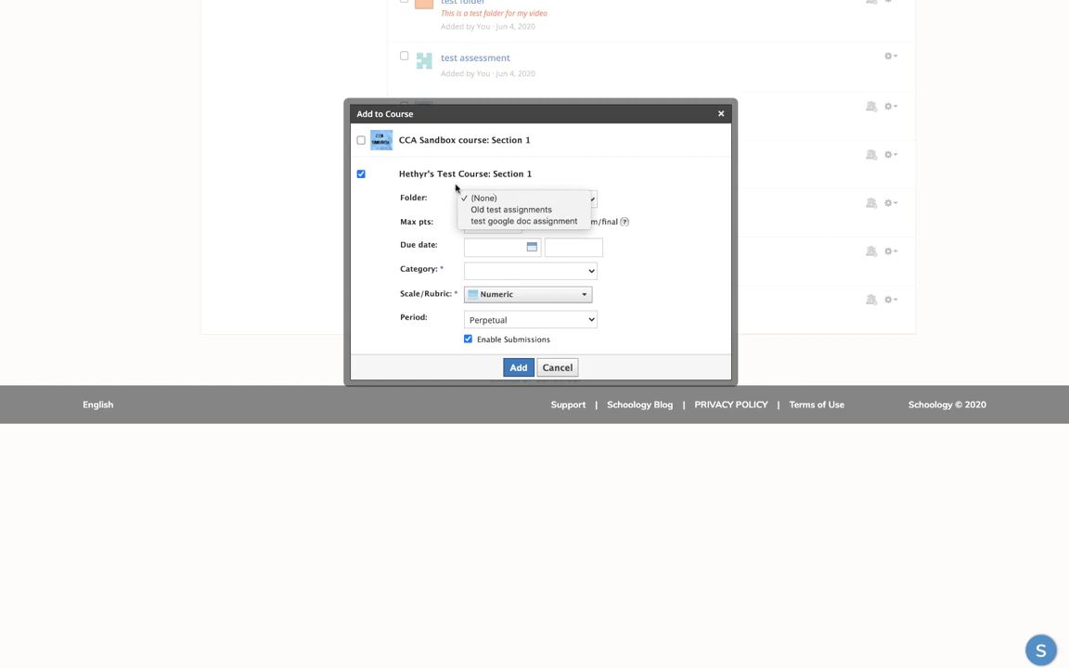
pyautogui.click(456, 188)
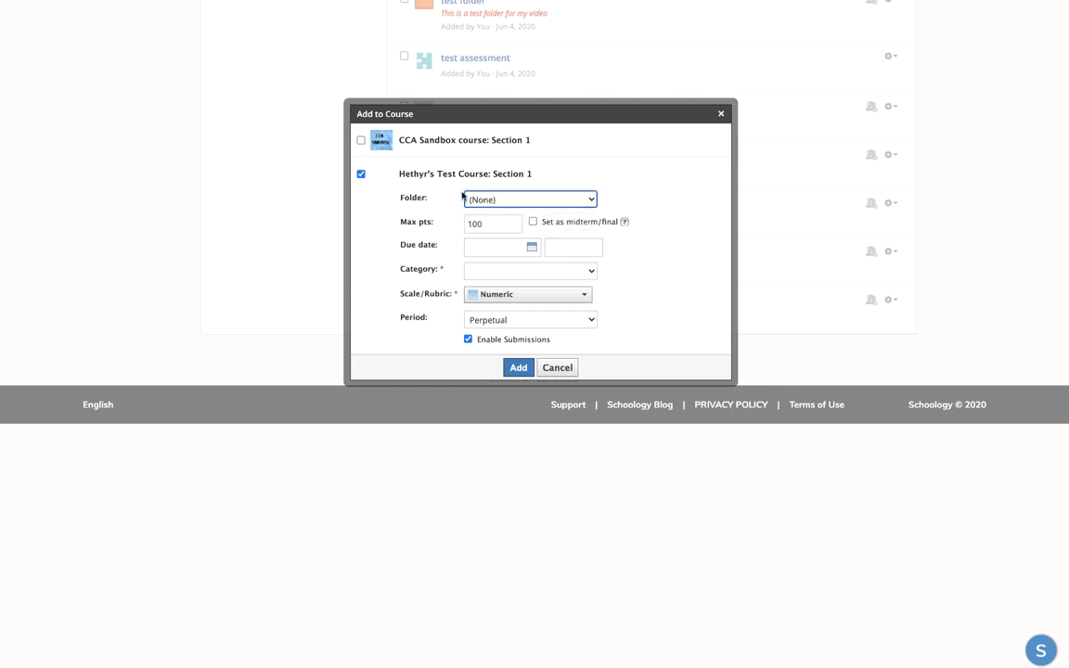
pyautogui.click(510, 254)
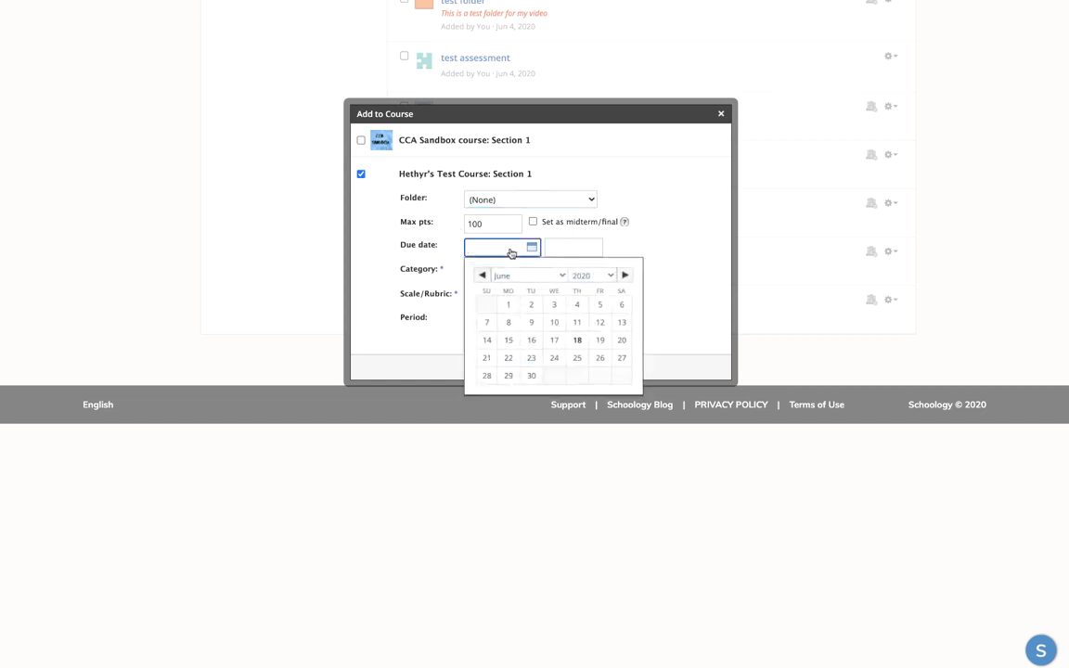
pyautogui.click(682, 246)
pyautogui.click(483, 273)
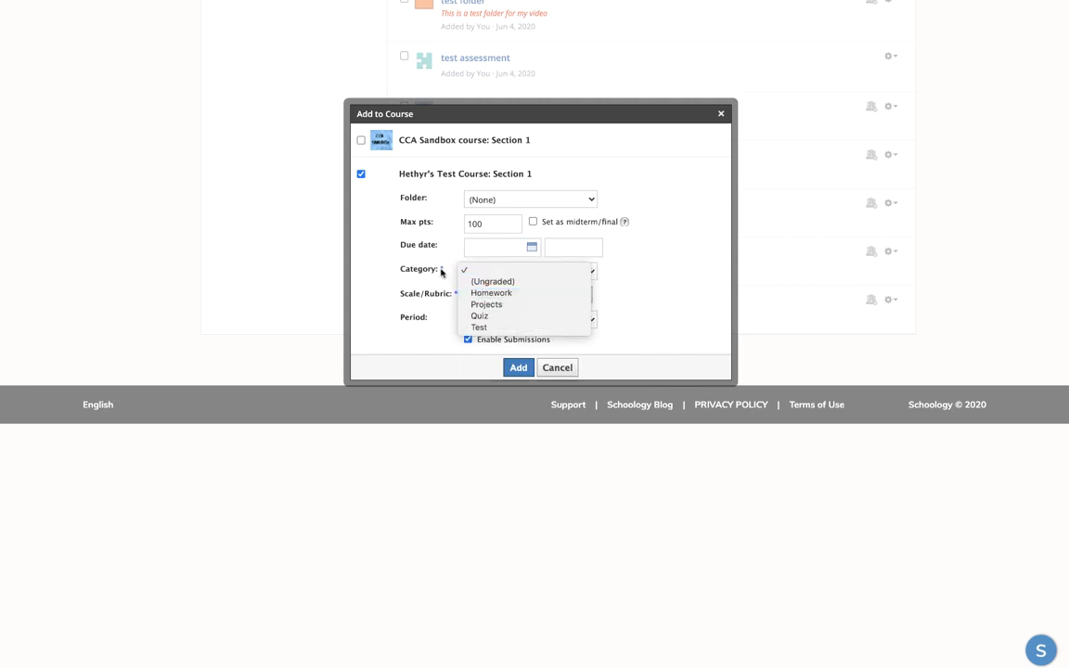
pyautogui.click(523, 294)
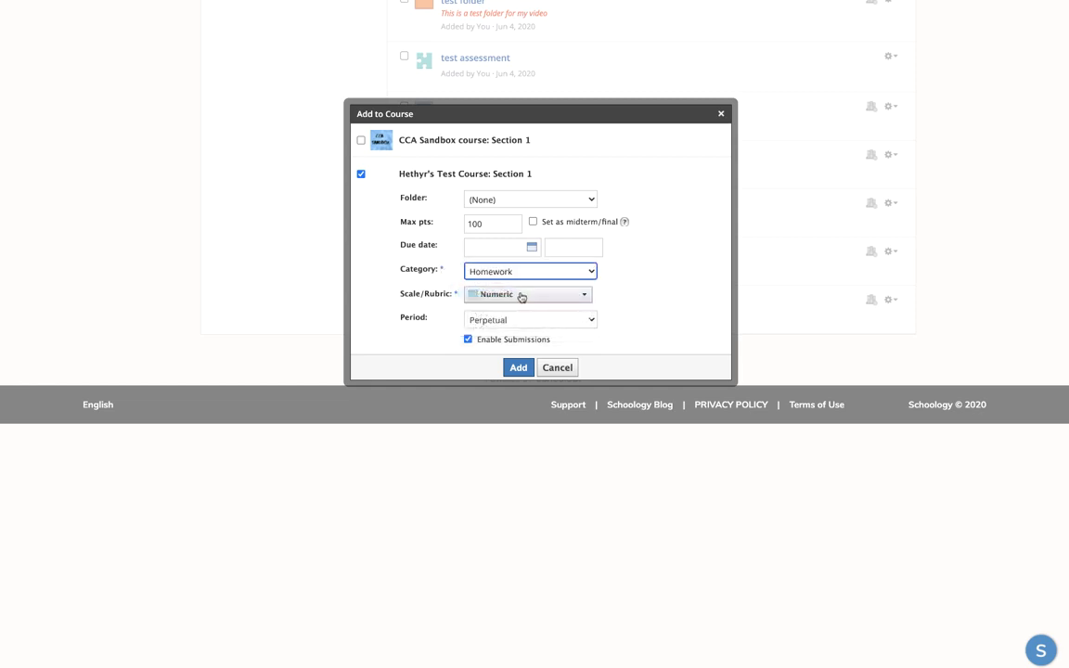
pyautogui.click(470, 271)
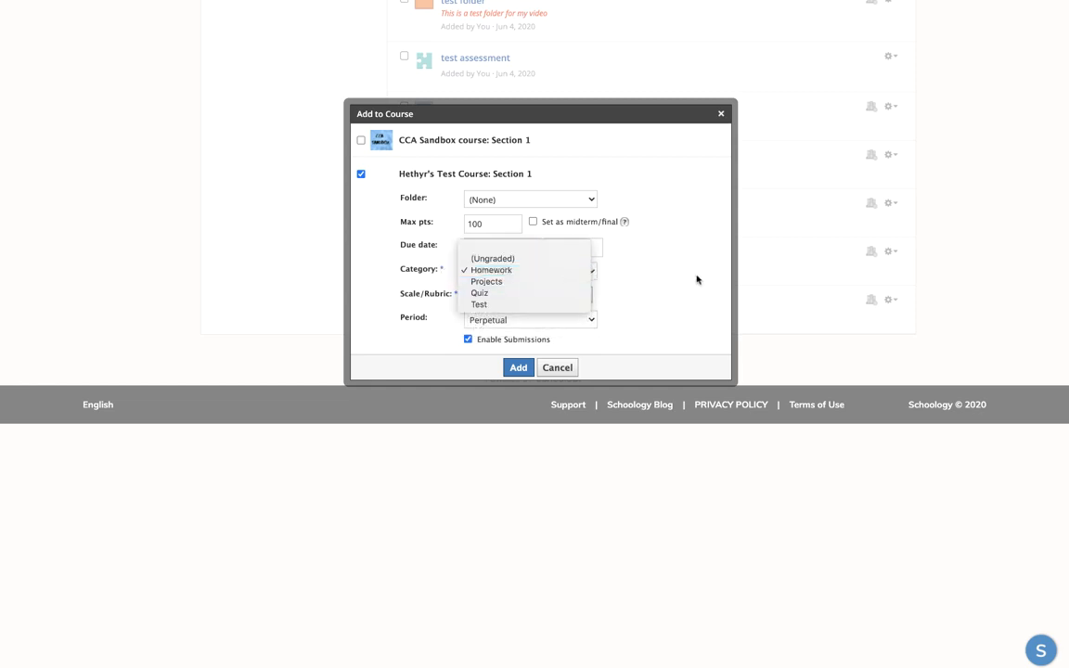
pyautogui.click(627, 281)
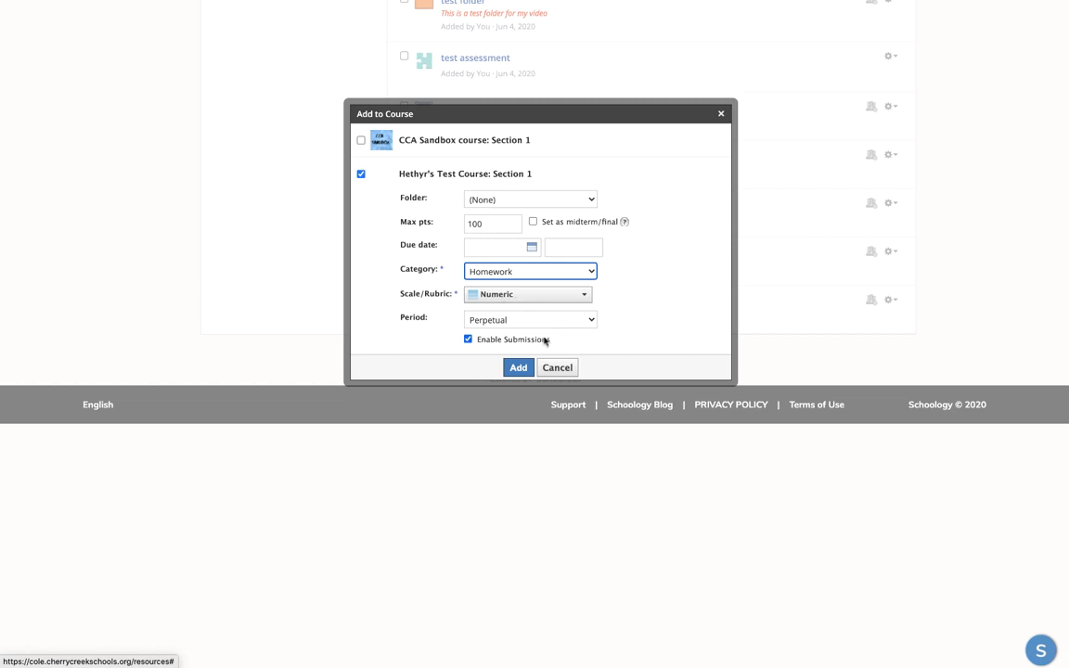
pyautogui.click(519, 368)
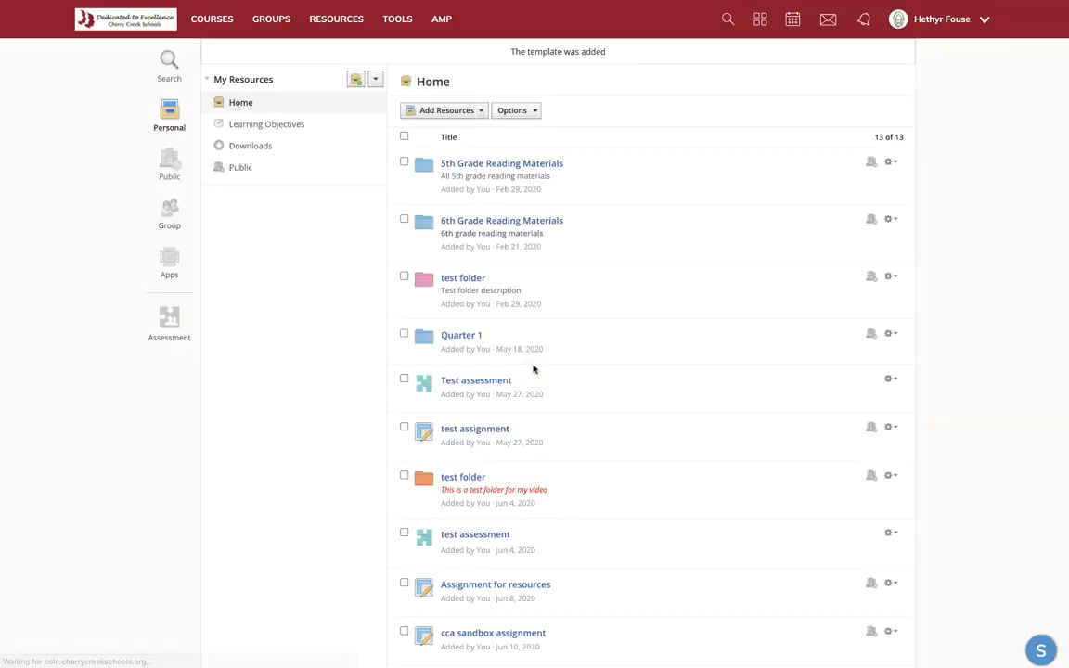
# - Select the resources "google assignment for later" and "tom sawyer" and view the courses they can be added to together
pyautogui.scroll(-5, 531, 370)
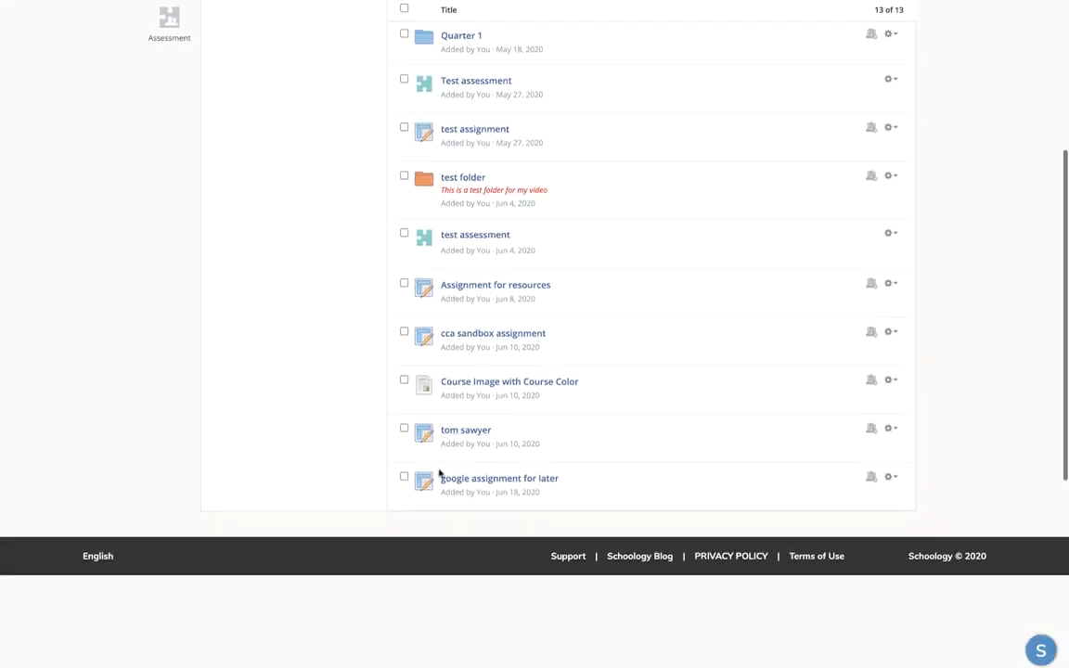
pyautogui.click(404, 477)
pyautogui.click(403, 429)
pyautogui.scroll(5, 443, 431)
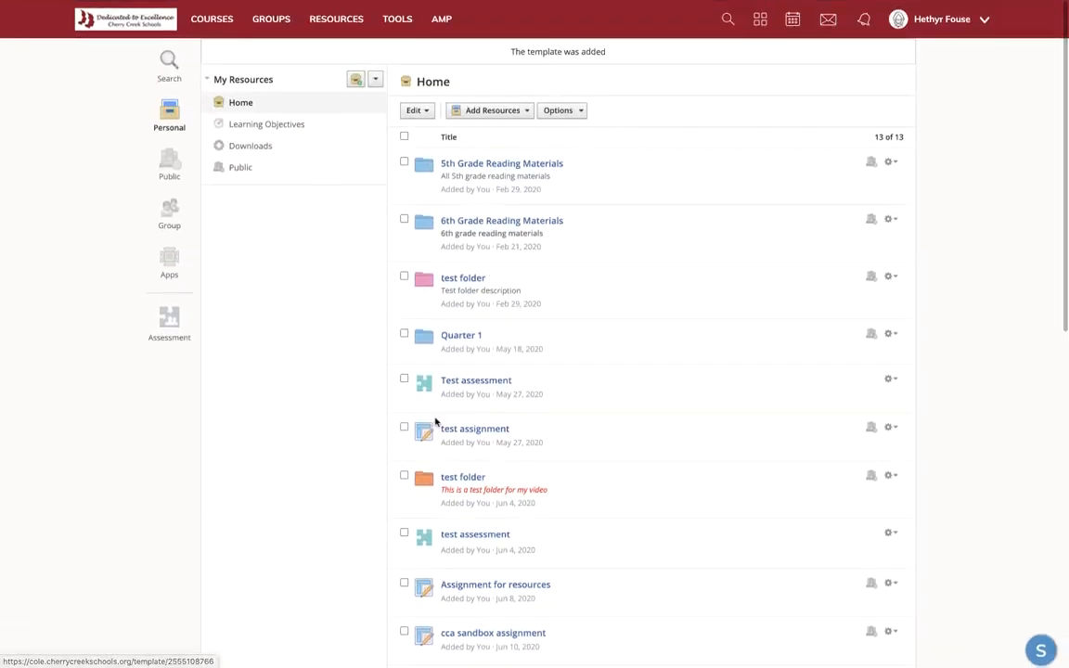
pyautogui.click(415, 111)
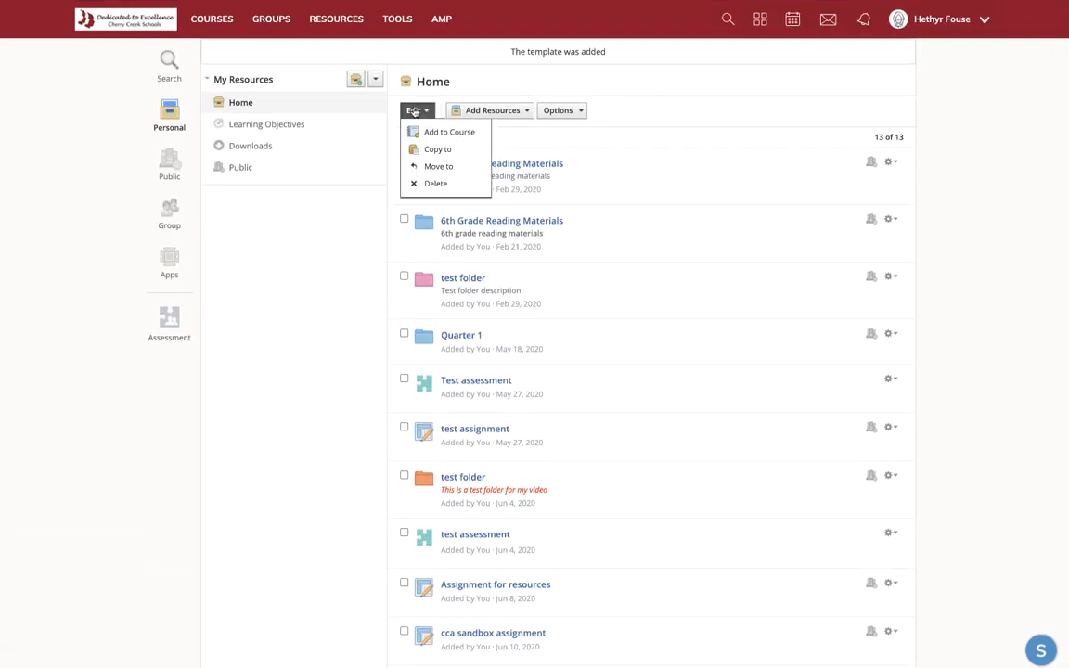
pyautogui.click(462, 135)
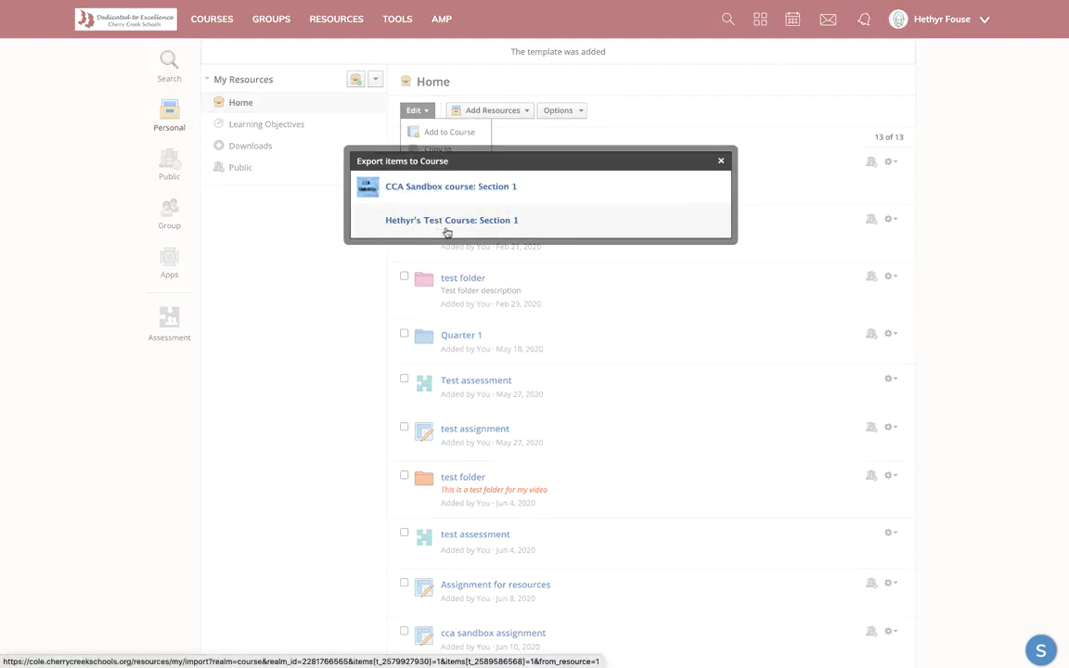
pyautogui.click(722, 162)
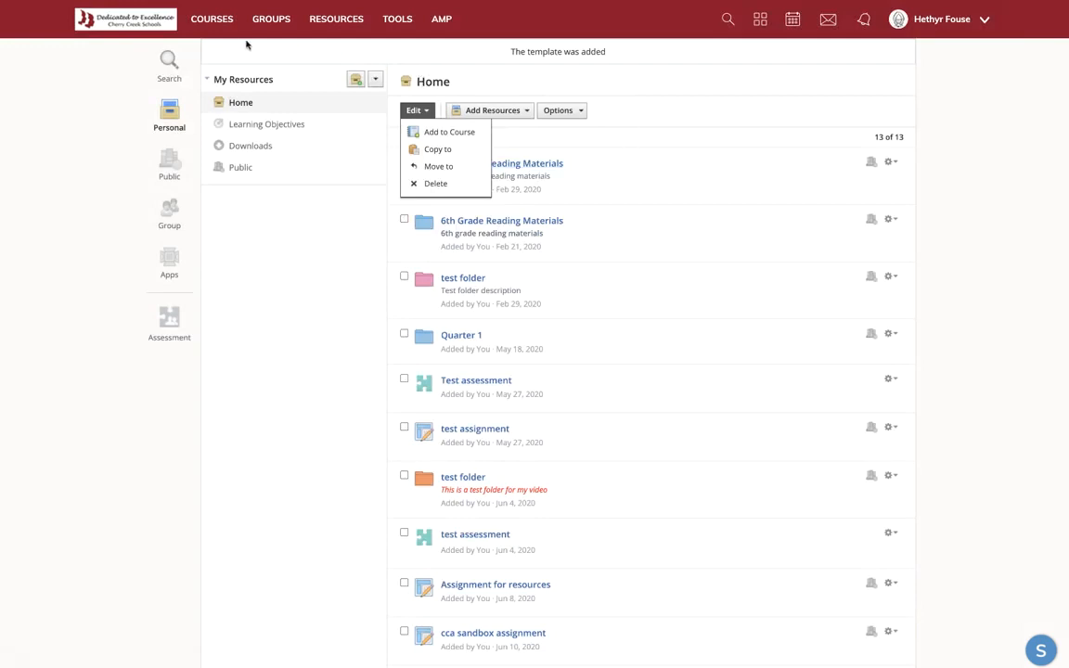
# - Open the teacher's test course, Section 1, and unpublish "google assignment for later" in its materials
pyautogui.click(208, 20)
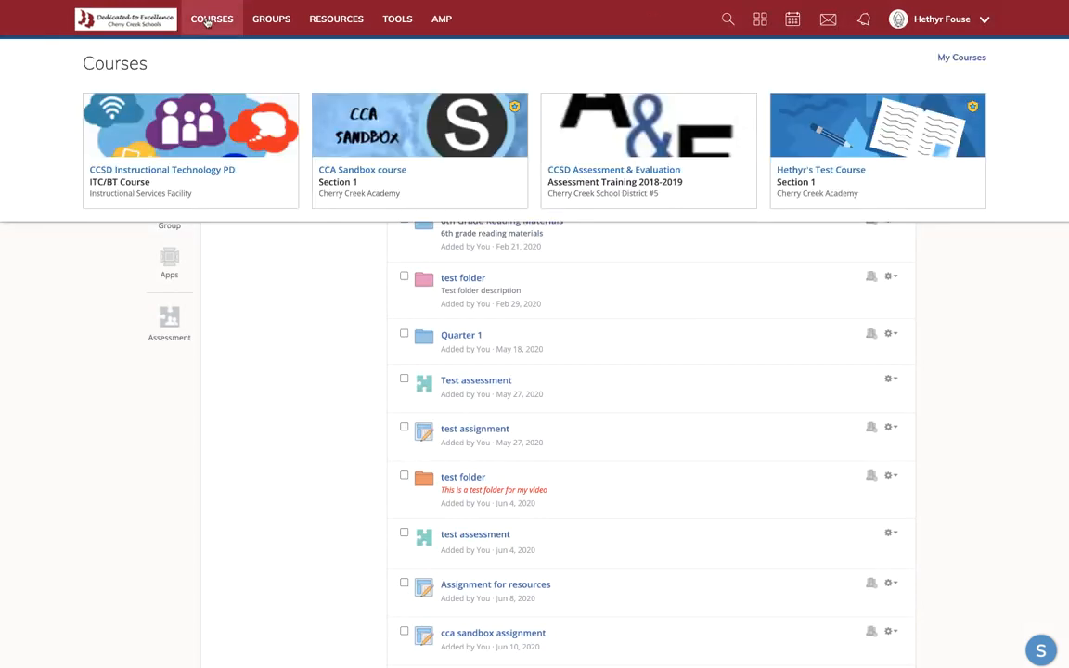
pyautogui.click(806, 152)
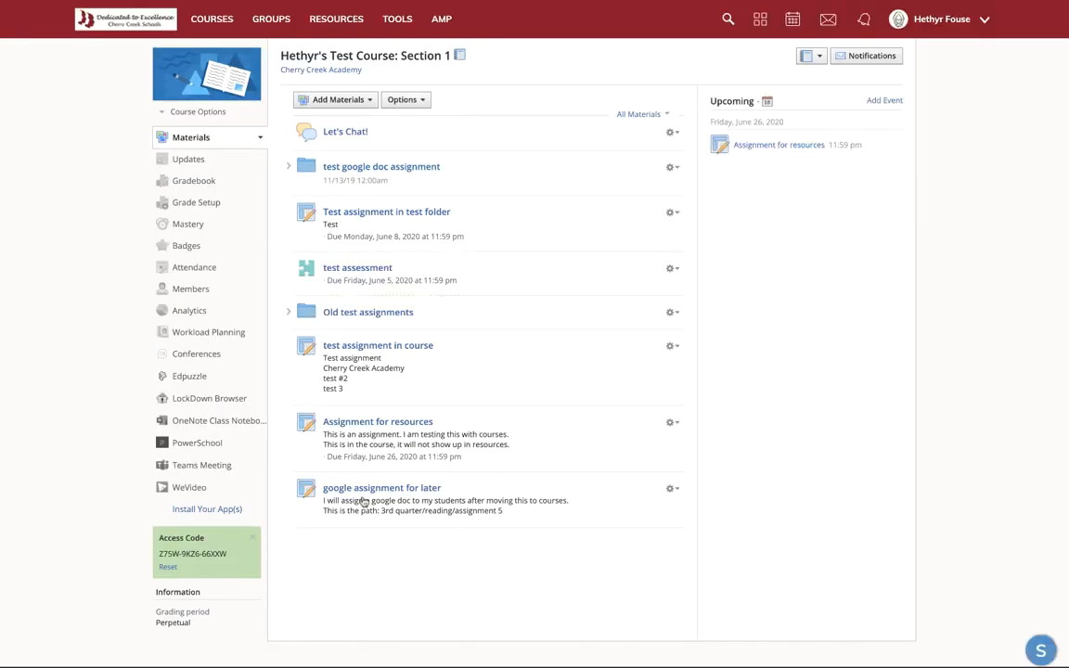
pyautogui.scroll(-1, 586, 243)
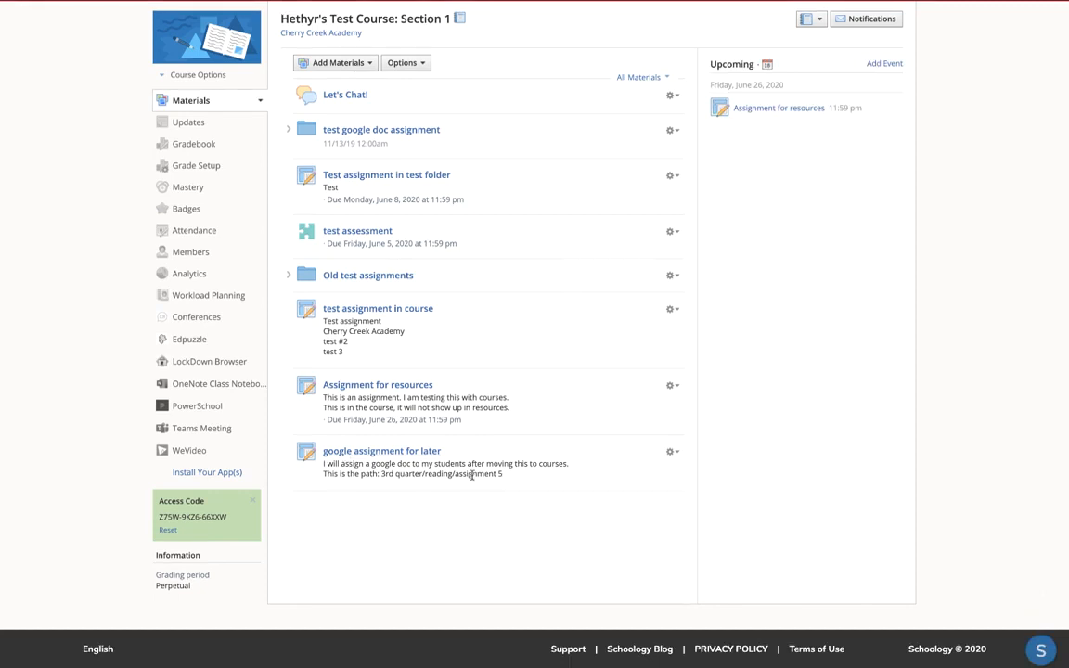
pyautogui.click(674, 453)
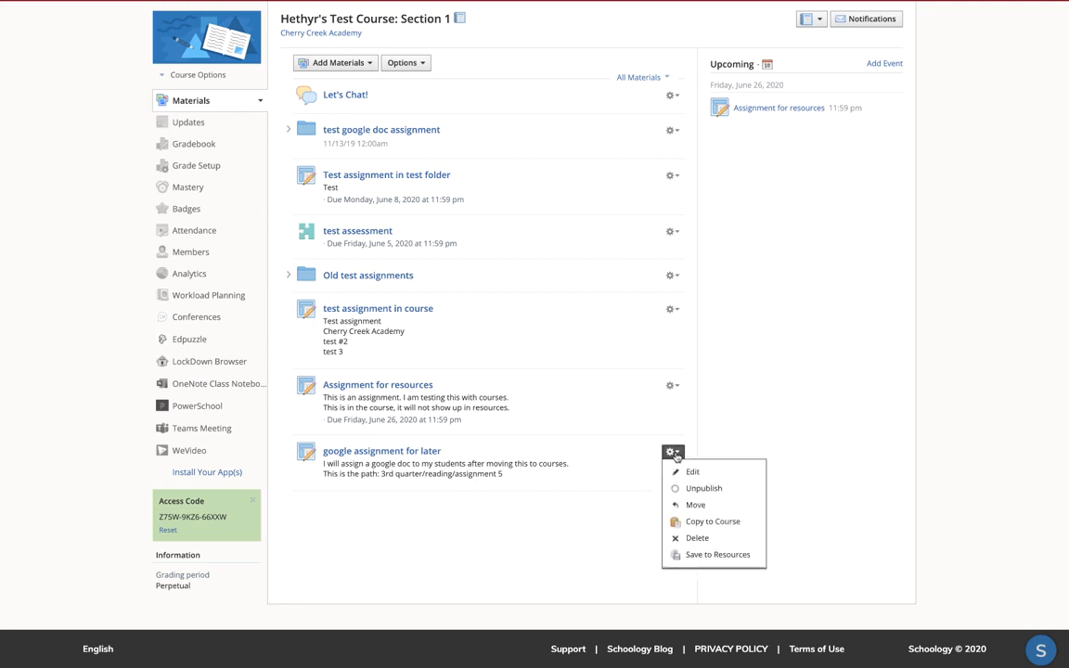
pyautogui.click(696, 488)
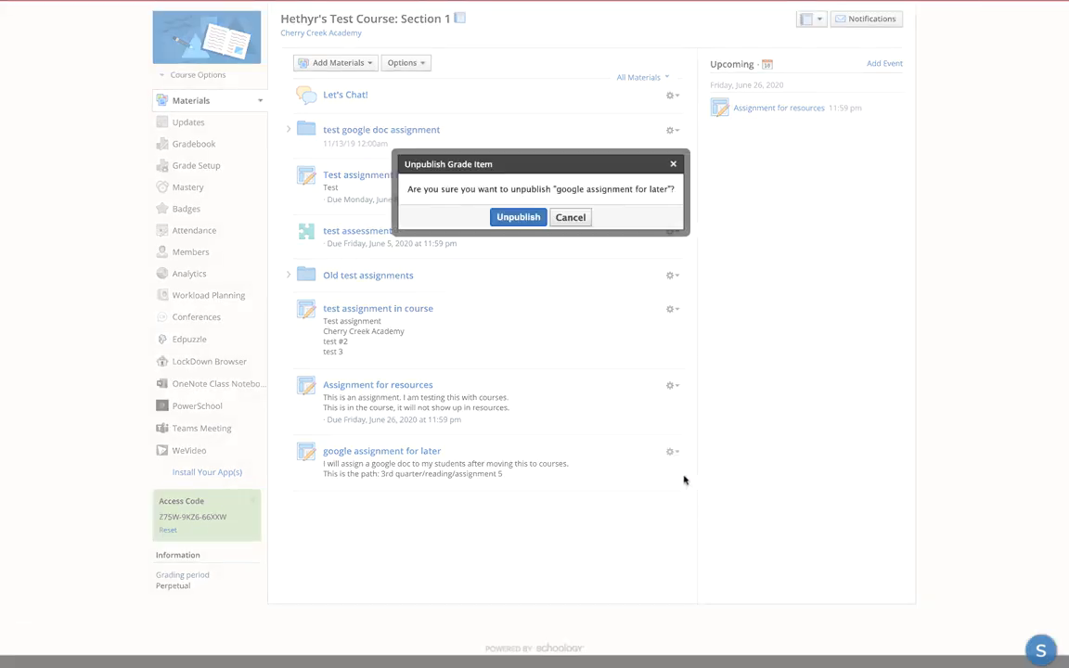
pyautogui.click(518, 218)
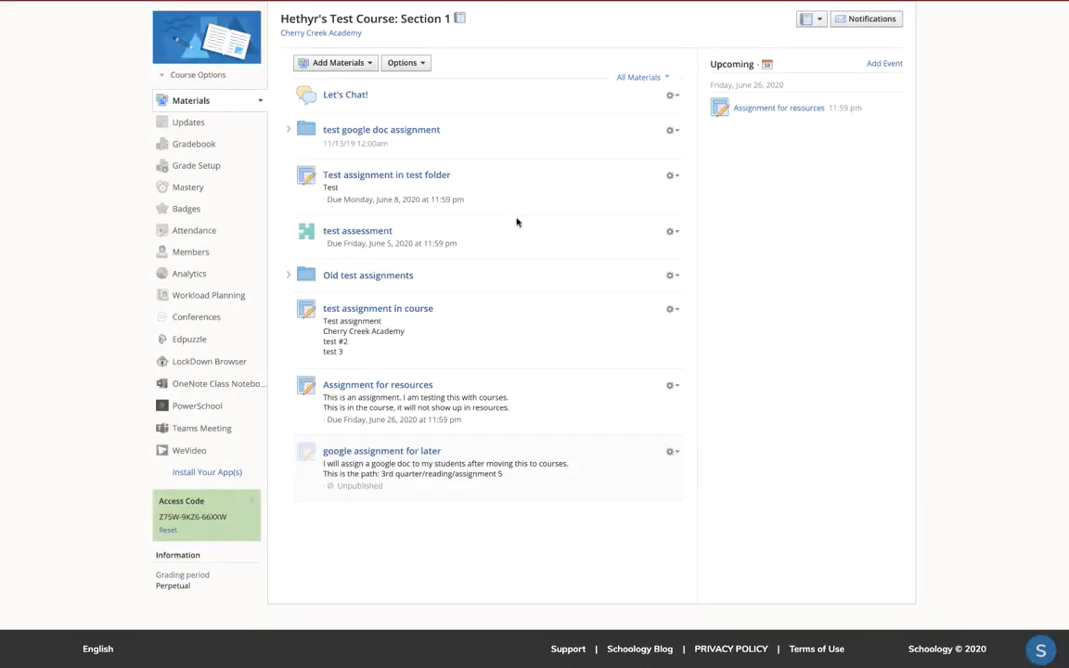
pyautogui.moveTo(367, 492)
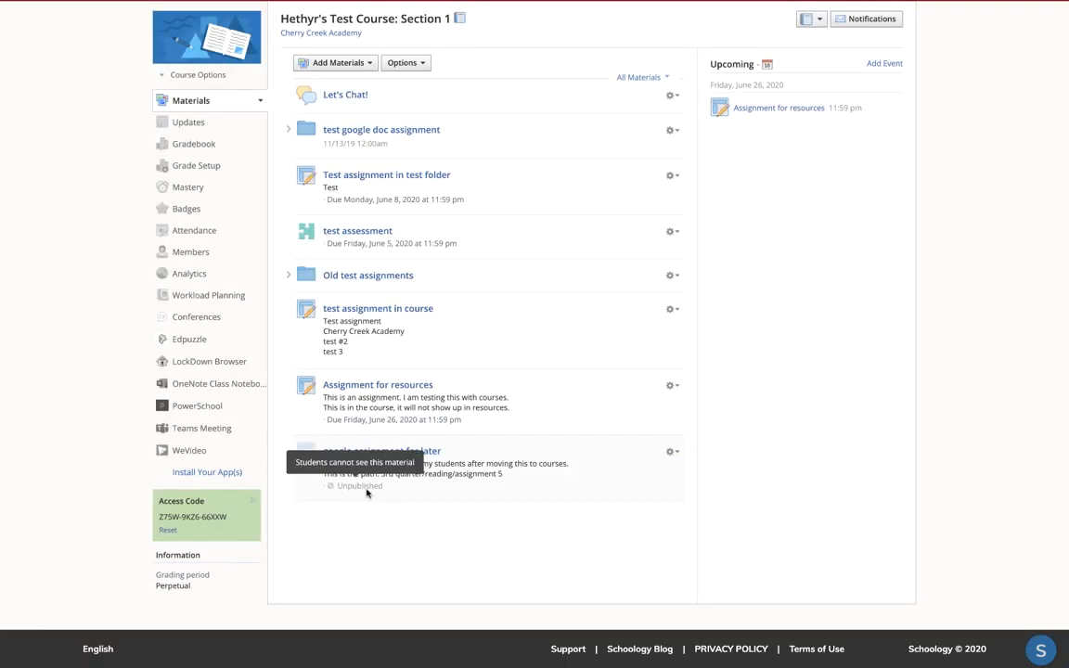
# - Edit "google assignment for later" and attach the Google Drive file "Untitled document" through Google Drive Assignments
pyautogui.click(430, 452)
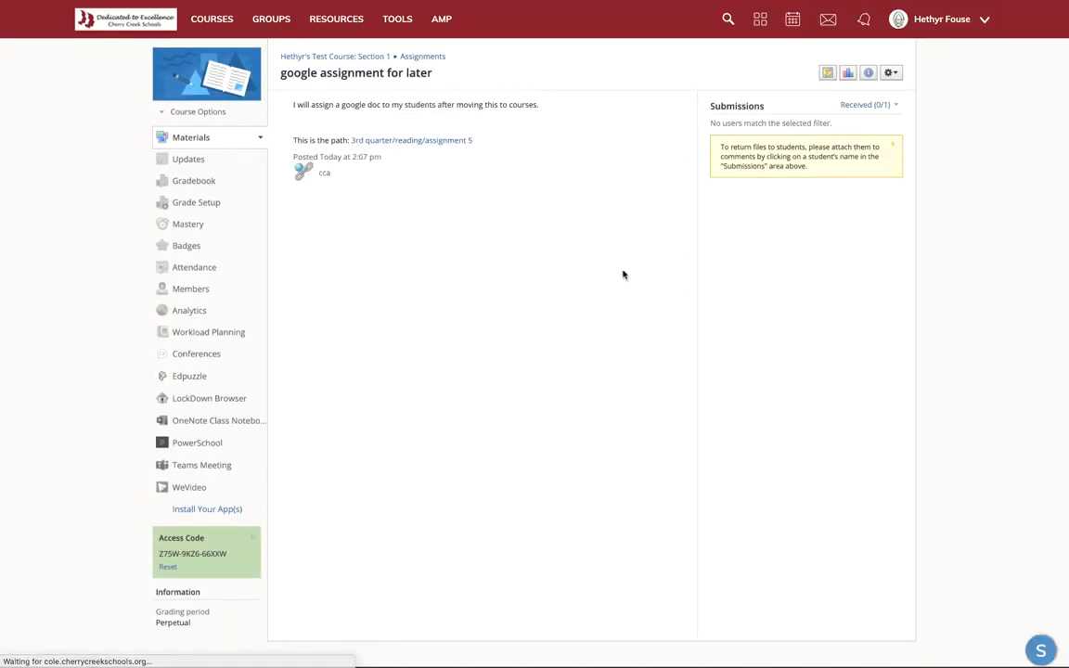
pyautogui.click(893, 74)
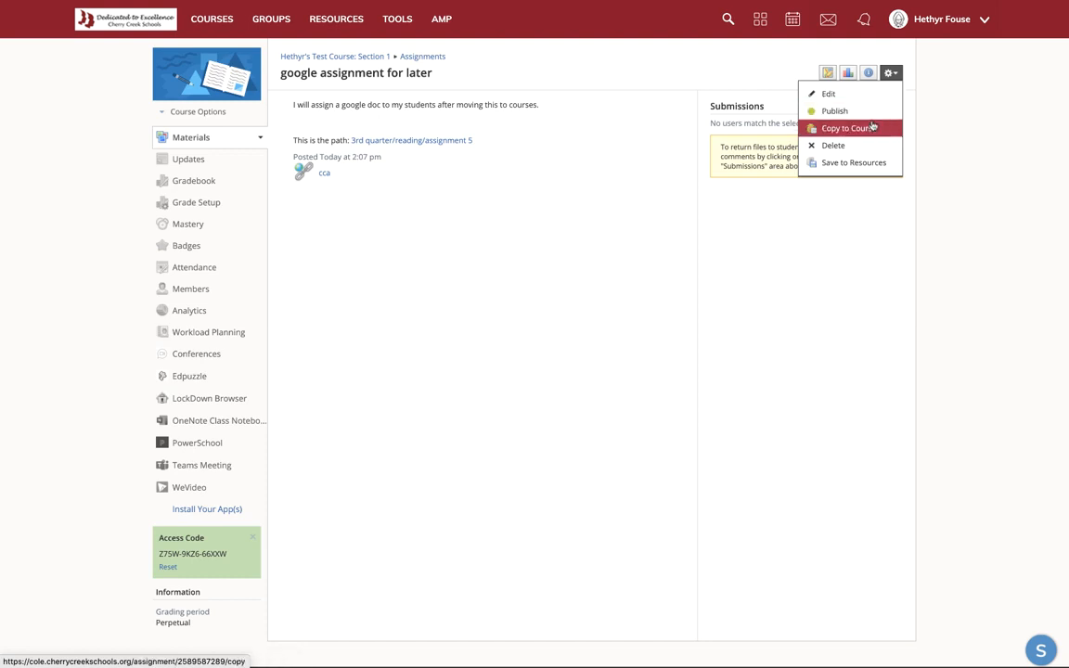
pyautogui.click(865, 103)
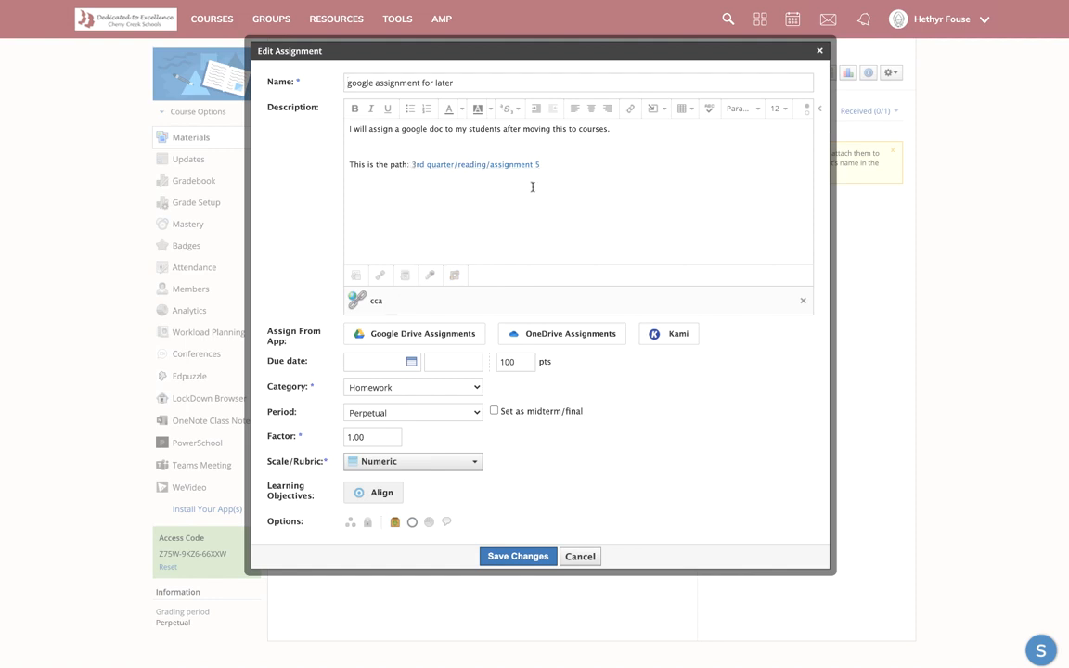
pyautogui.click(455, 336)
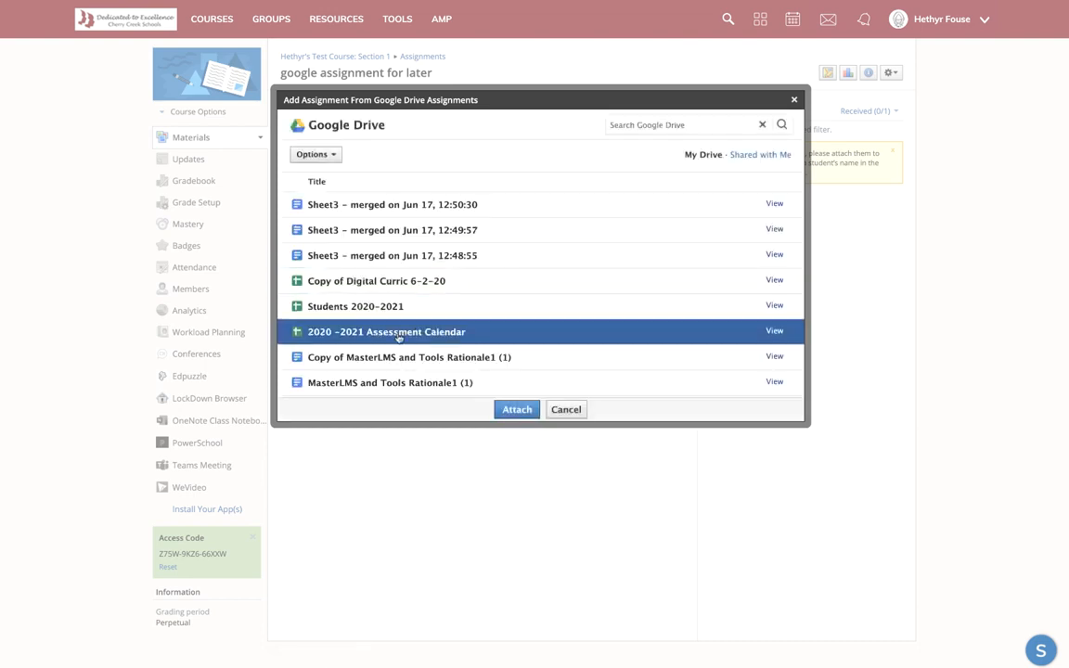
pyautogui.scroll(-3, 400, 337)
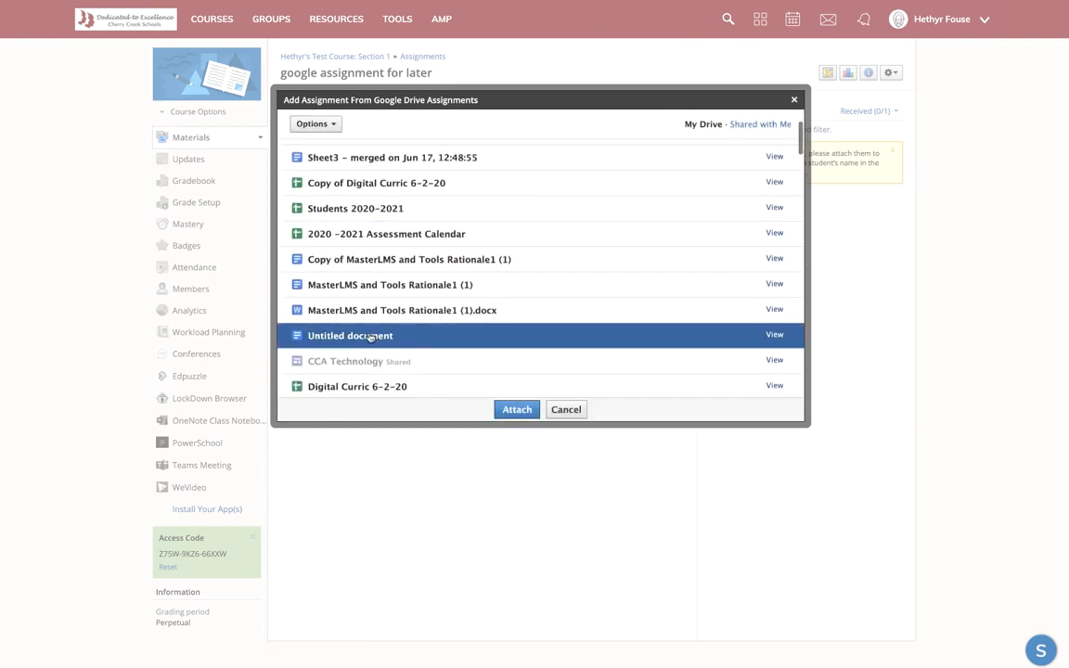
pyautogui.click(371, 337)
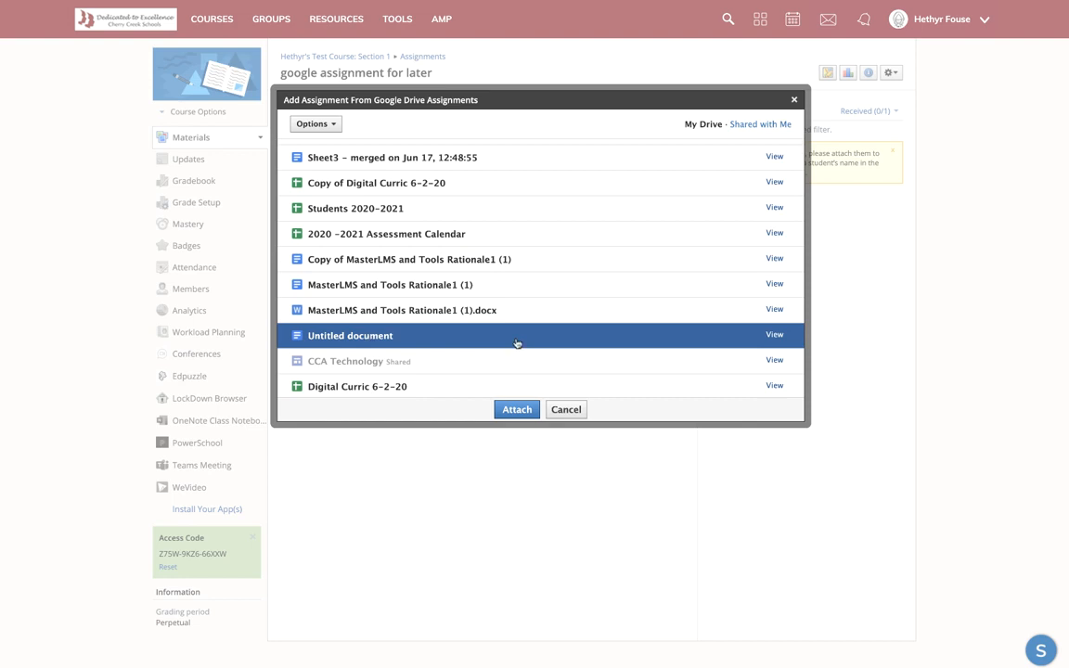
pyautogui.click(518, 411)
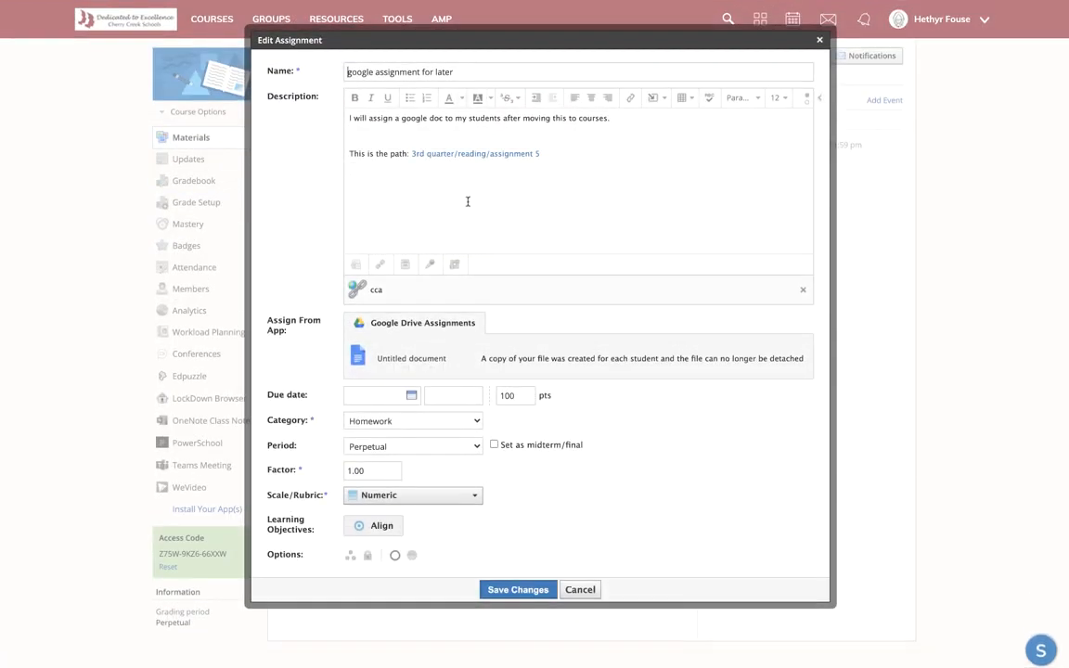
# - Enable individual assigning for the assignment, leave its Assign to field empty and save the changes
pyautogui.click(564, 153)
pyautogui.moveTo(564, 153); pyautogui.dragTo(332, 149)
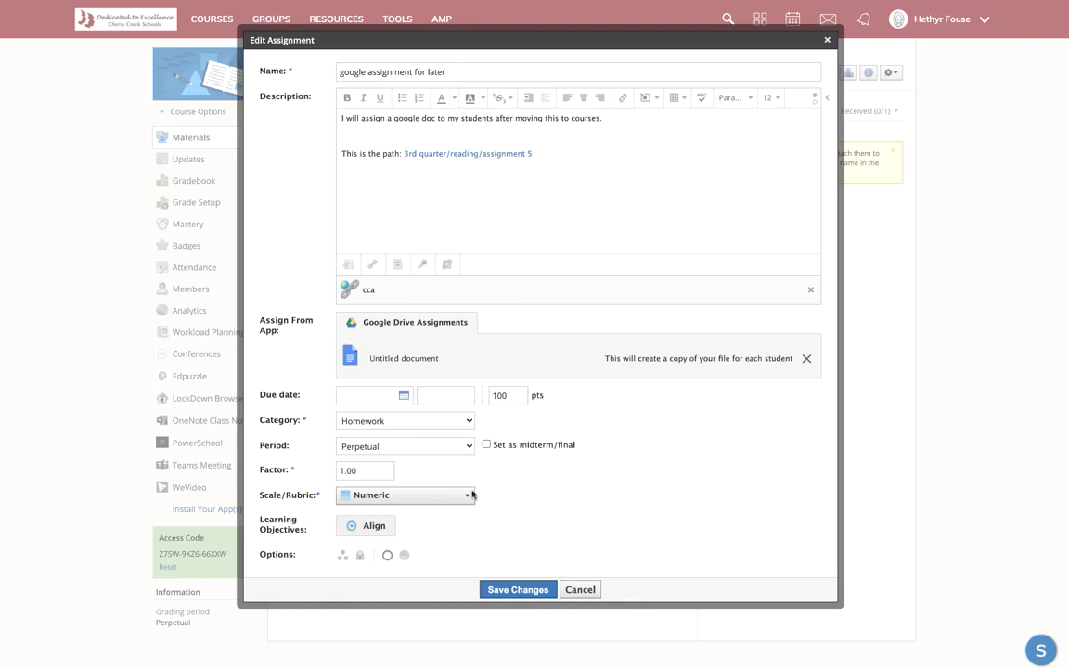
pyautogui.click(344, 560)
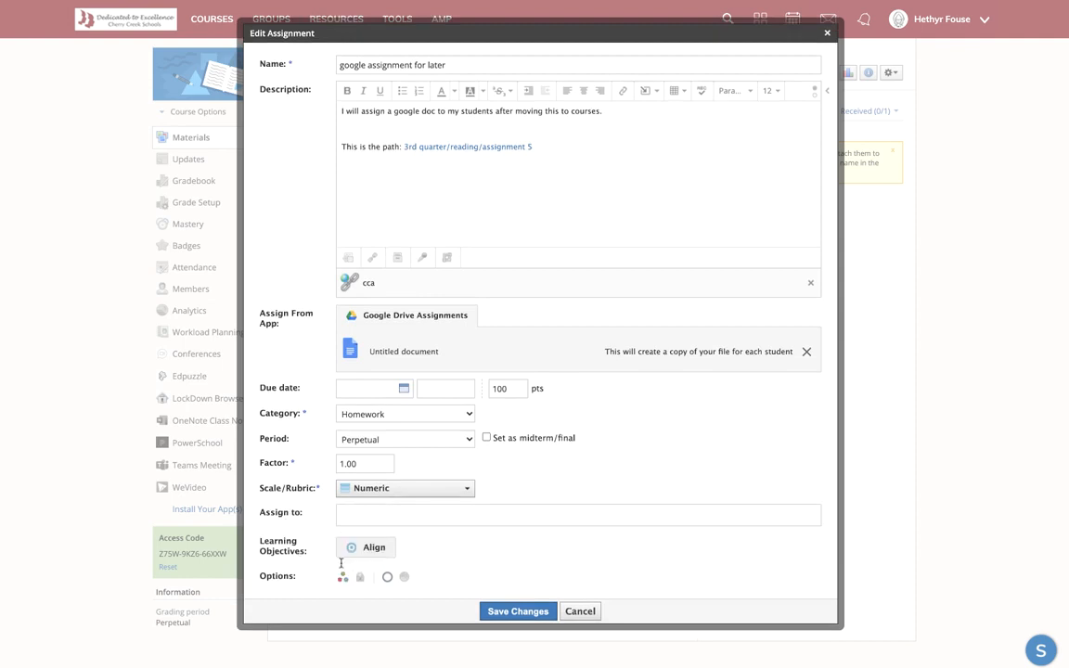
pyautogui.click(376, 513)
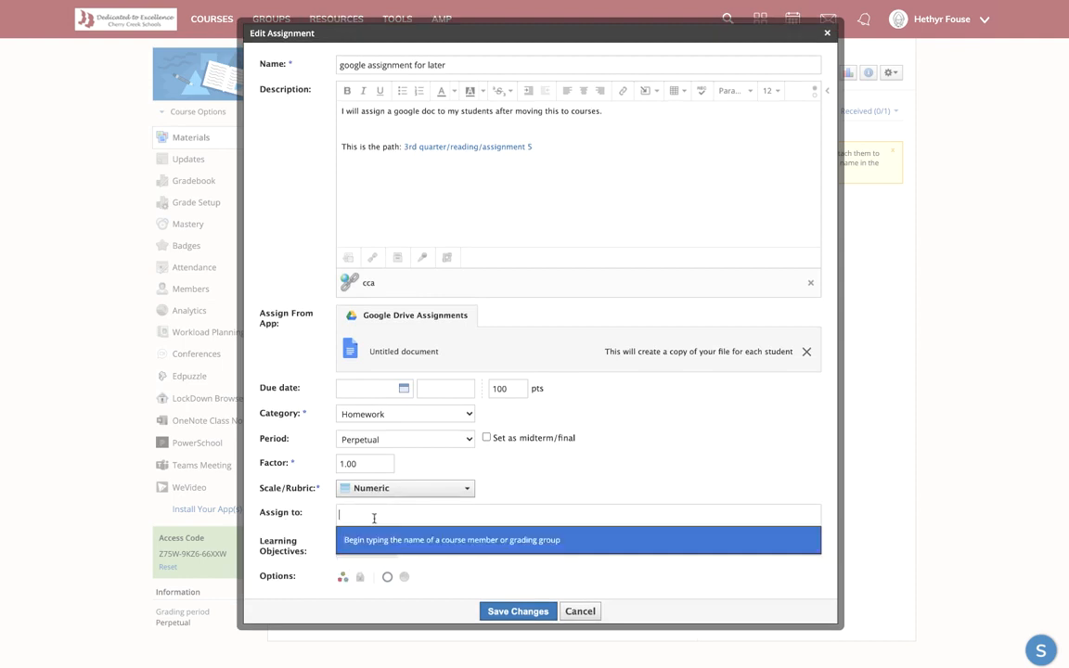
pyautogui.click(449, 576)
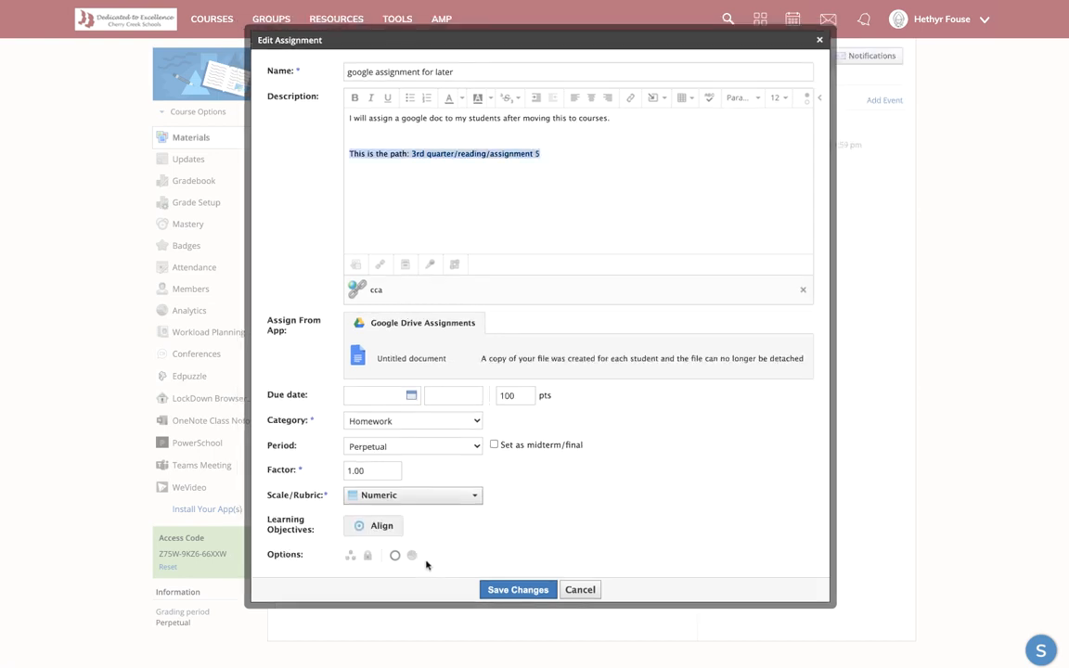
pyautogui.click(509, 592)
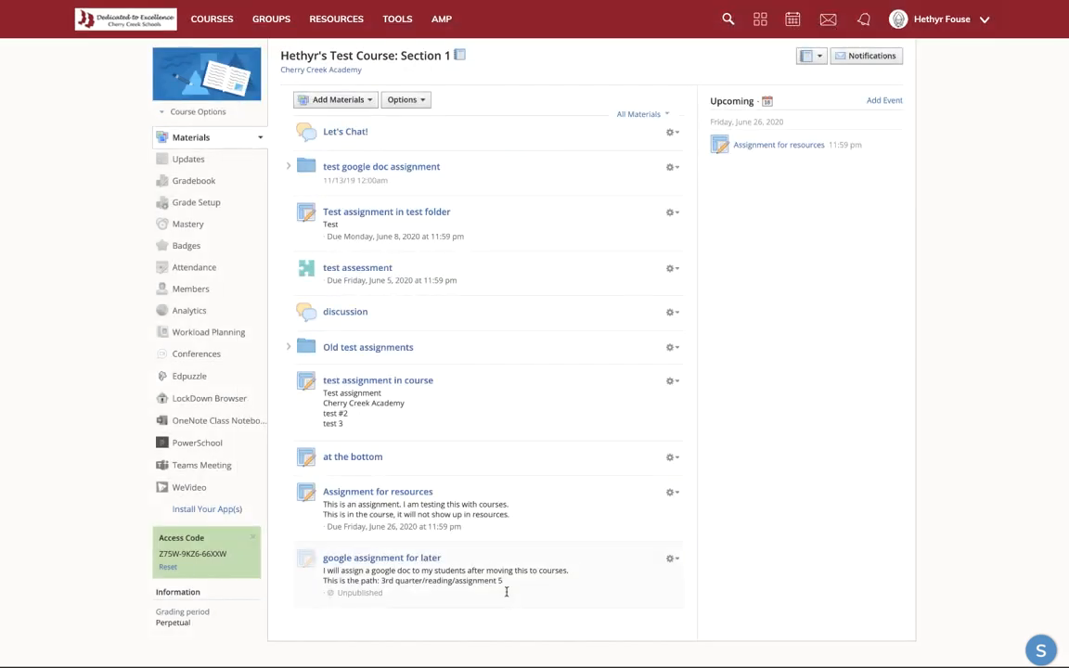
# - Open "google assignment for later", view its In Progress and Submissions pages, and return to the course materials
pyautogui.click(416, 560)
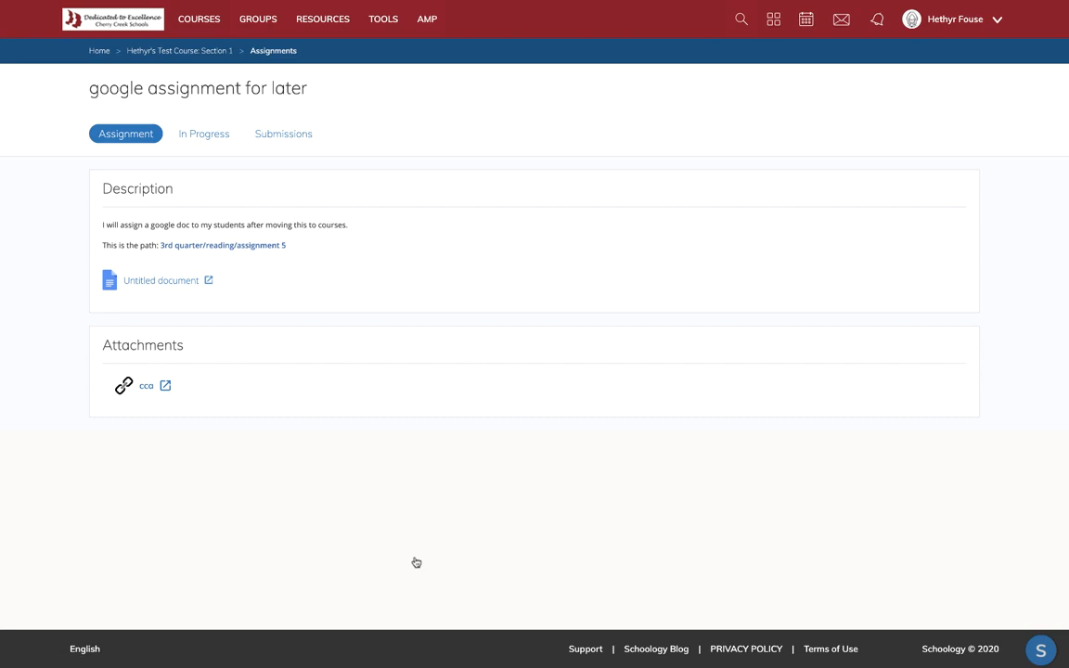
pyautogui.click(205, 137)
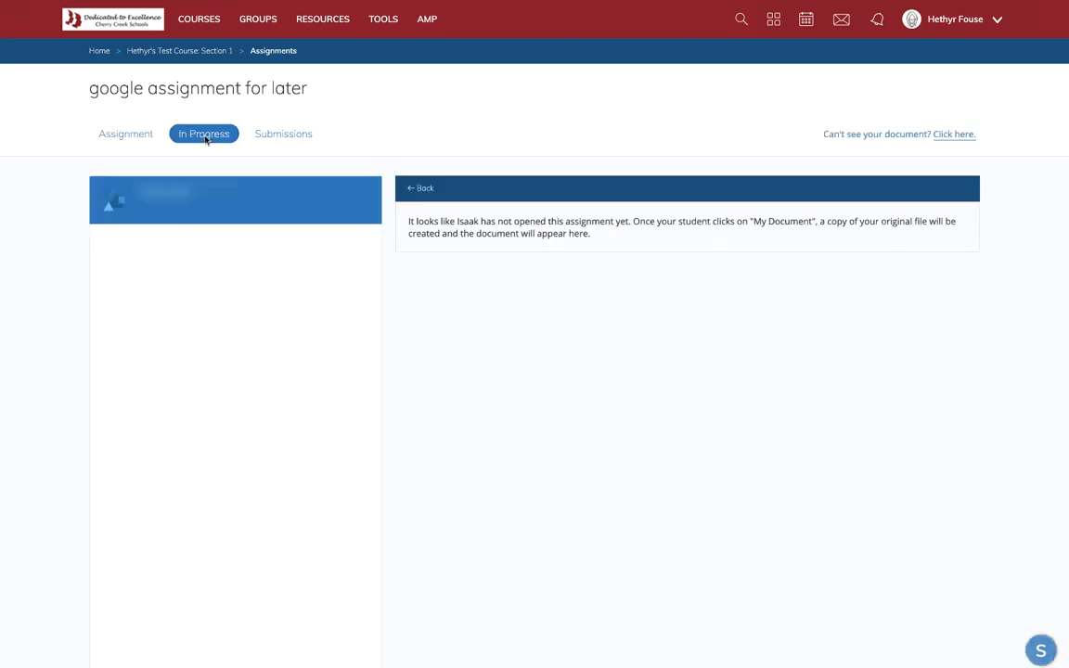
pyautogui.click(264, 135)
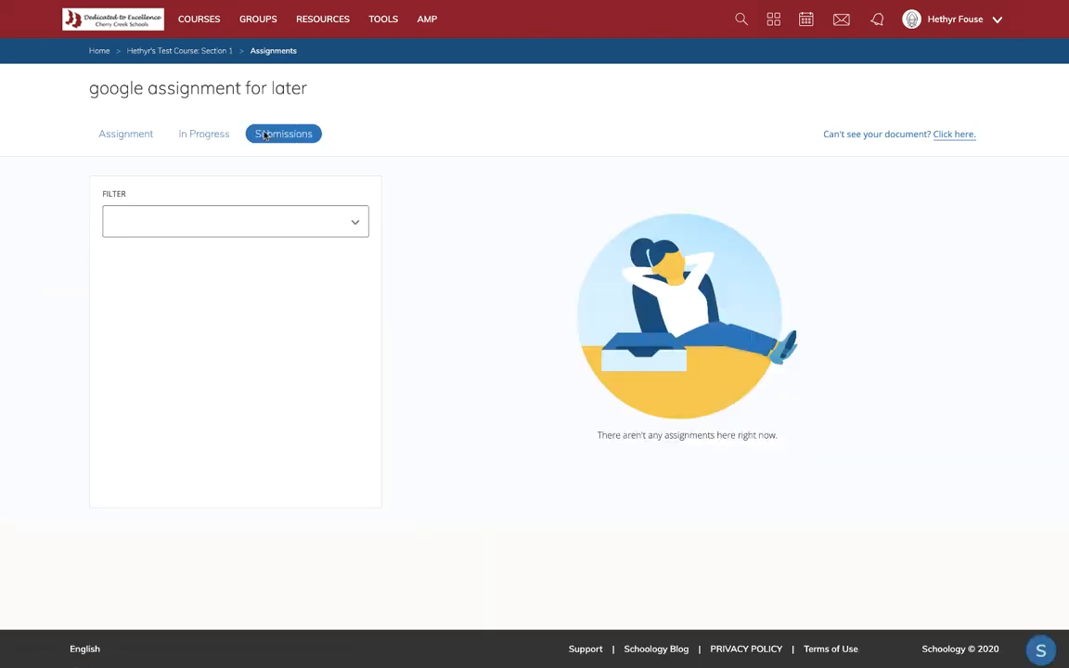
pyautogui.click(202, 51)
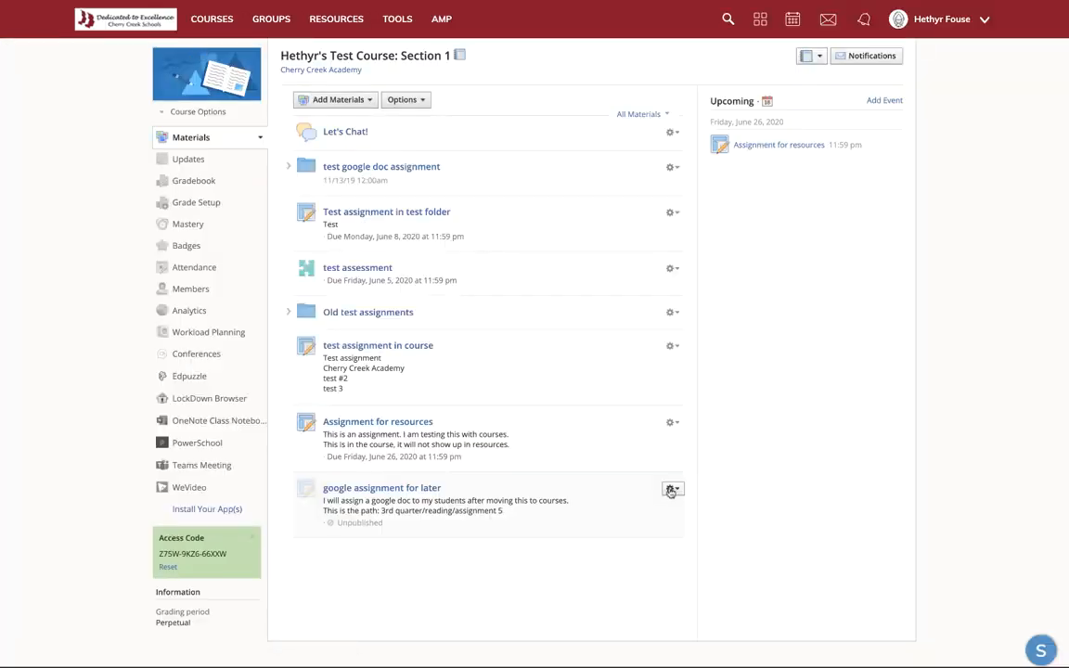
# - Reopen "google assignment for later" for editing to check the attached Google Drive document, and leave without saving
pyautogui.click(670, 490)
pyautogui.click(694, 510)
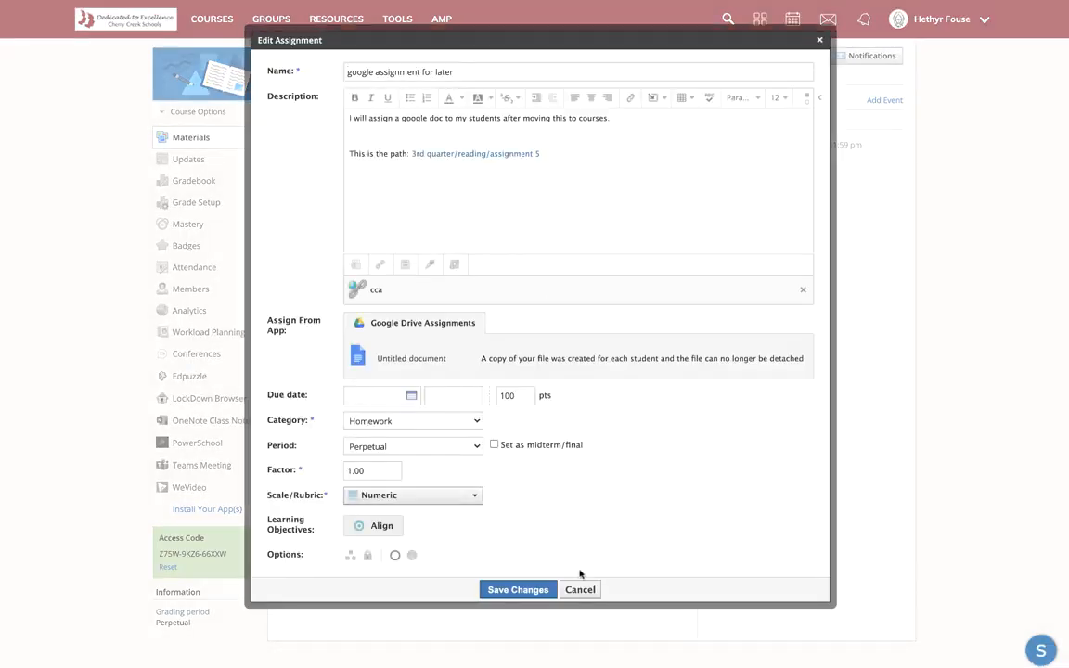
pyautogui.click(580, 590)
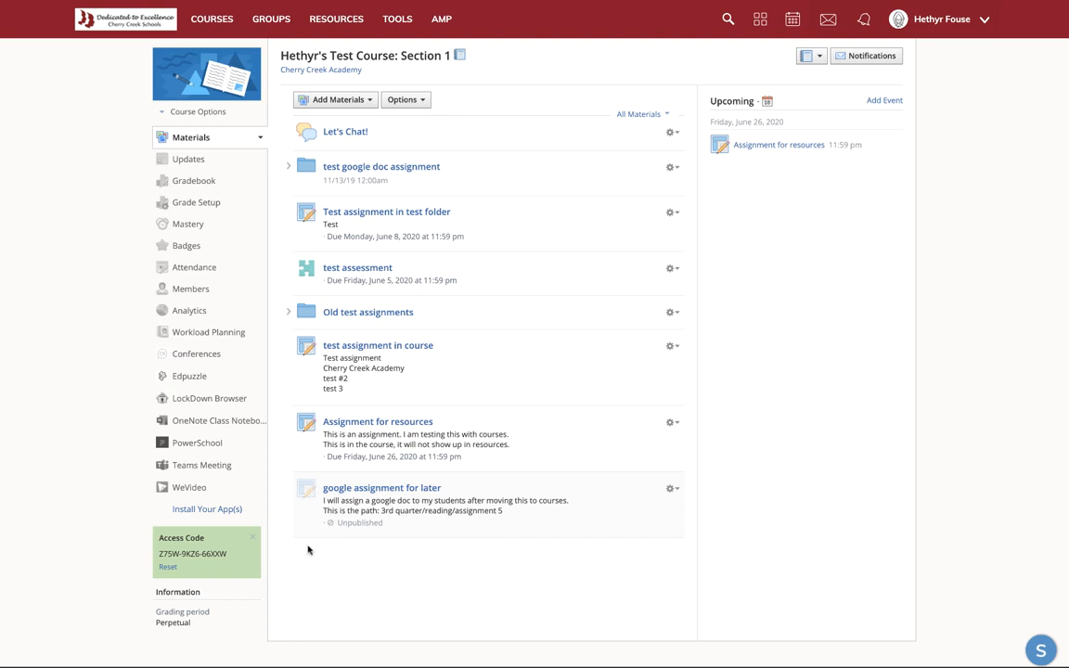
# - Insert a discussion titled "discussion" between "test assessment" and the "Old test assignments" folder, with an empty description
pyautogui.moveTo(298, 541)
pyautogui.moveTo(298, 298)
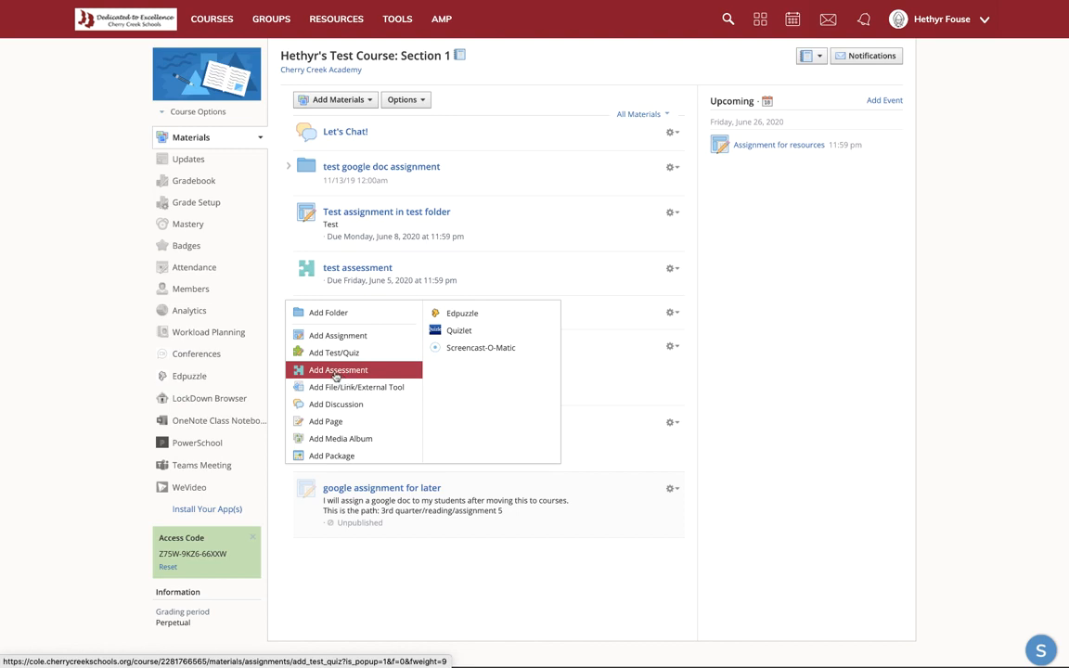
pyautogui.click(323, 407)
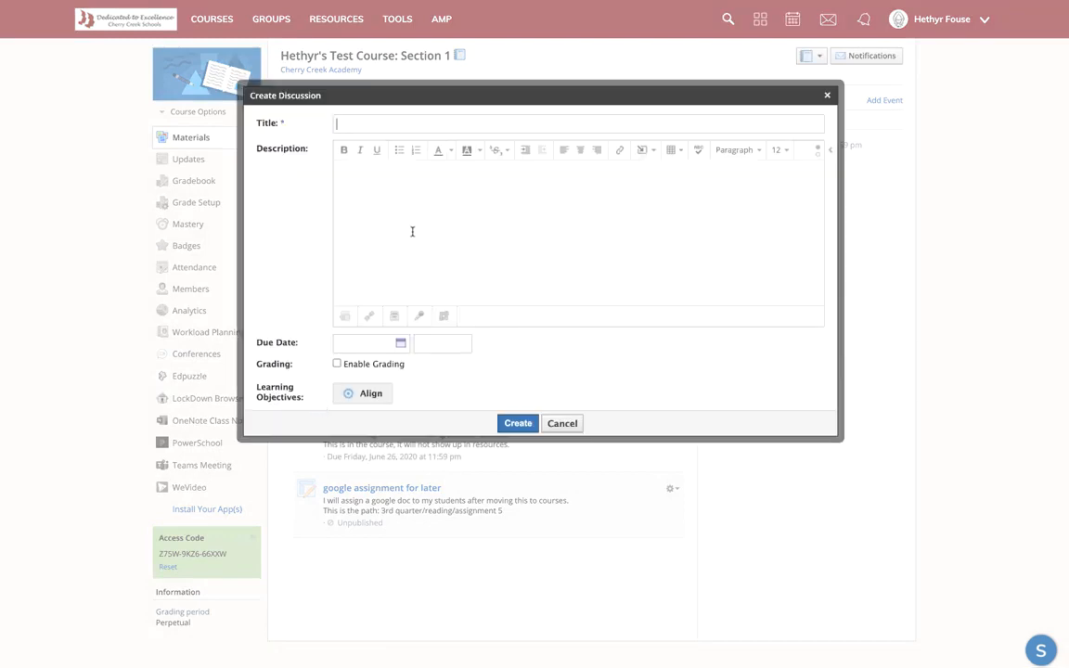
pyautogui.write('discussion')
pyautogui.click(419, 209)
pyautogui.scroll(-1, 461, 270)
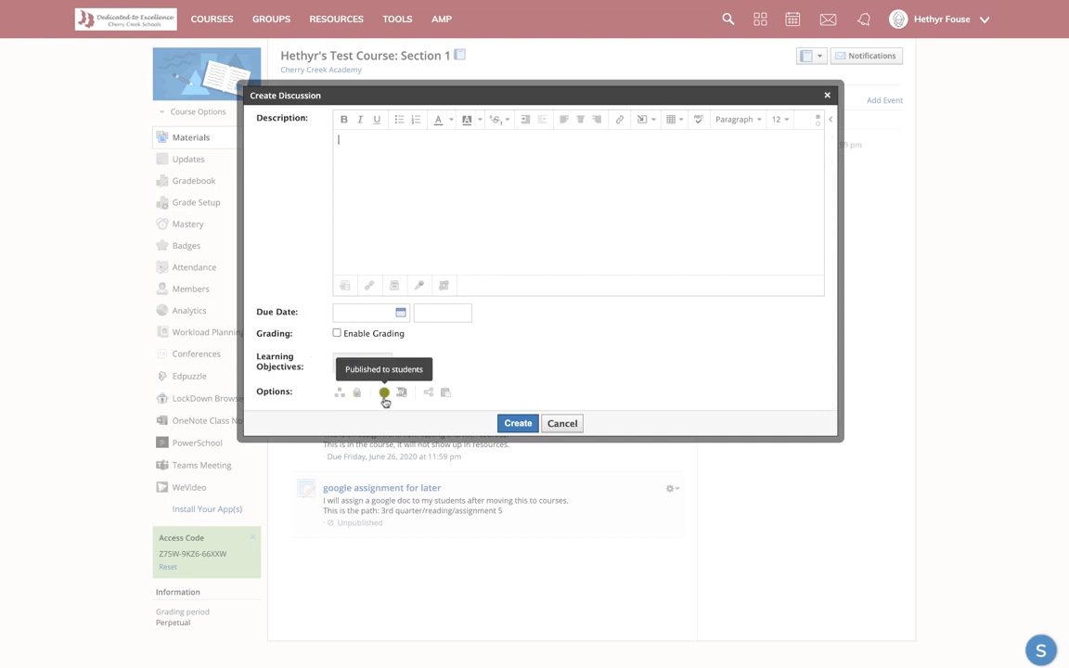
pyautogui.click(512, 425)
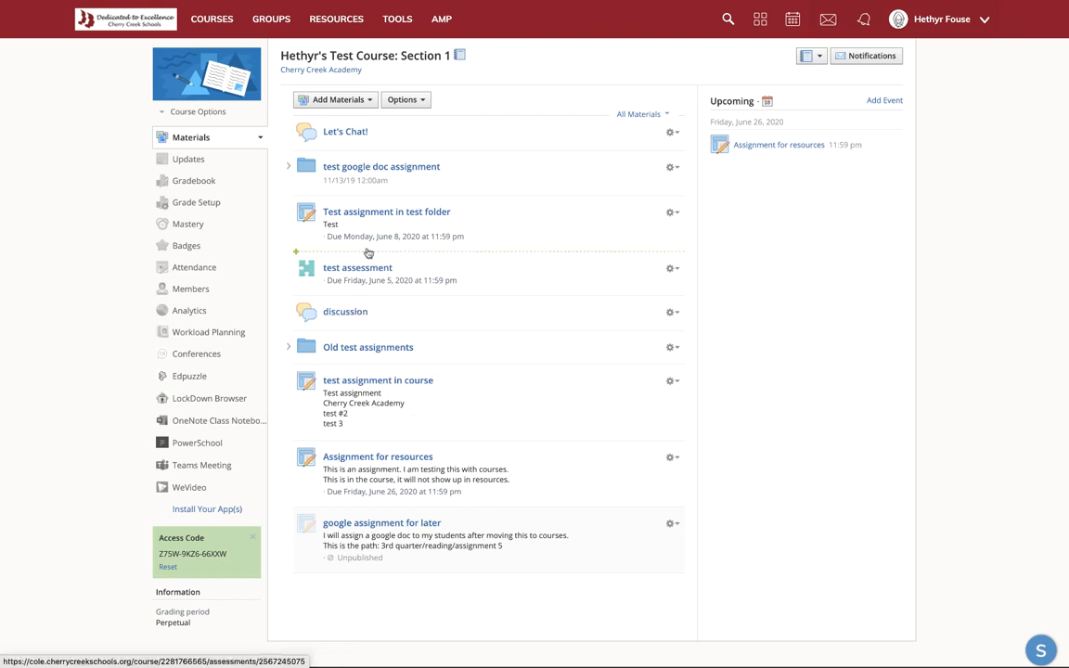
# - Create an assignment named "at the bottom" in the Homework category and move it directly above "Assignment for resources"
pyautogui.click(361, 102)
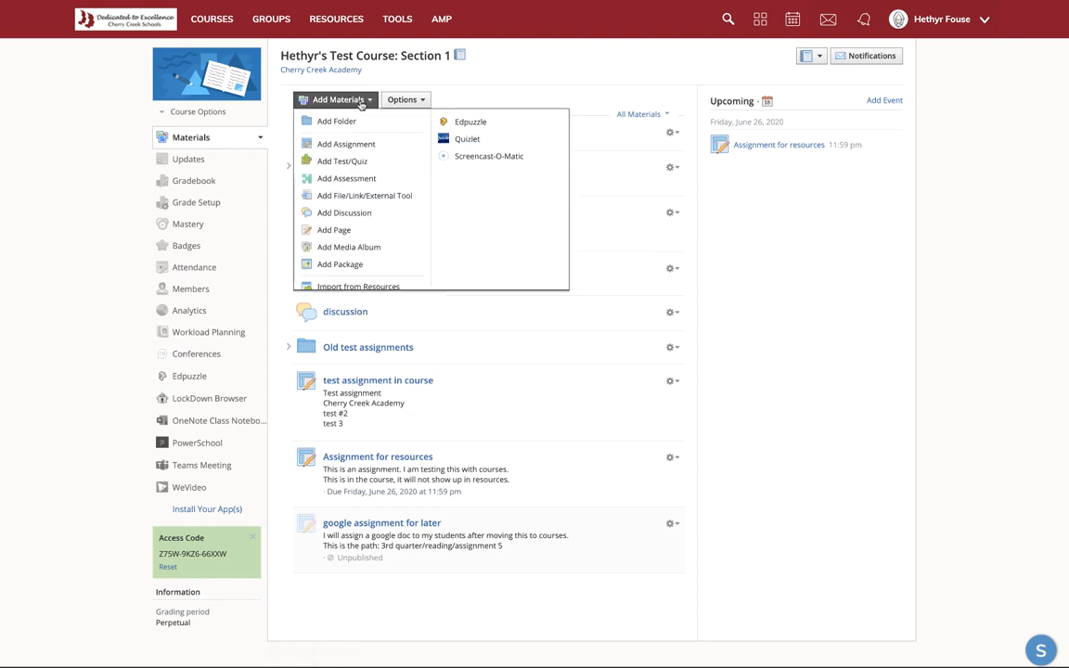
pyautogui.click(357, 144)
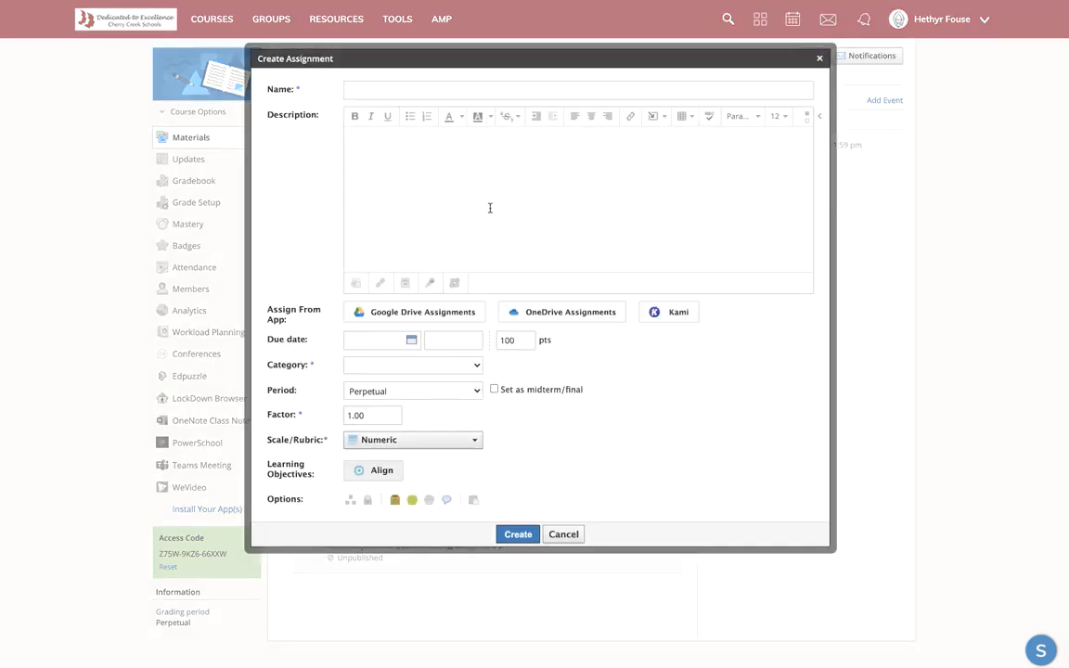
pyautogui.write('at the bottom')
pyautogui.press('Return')
pyautogui.click(410, 377)
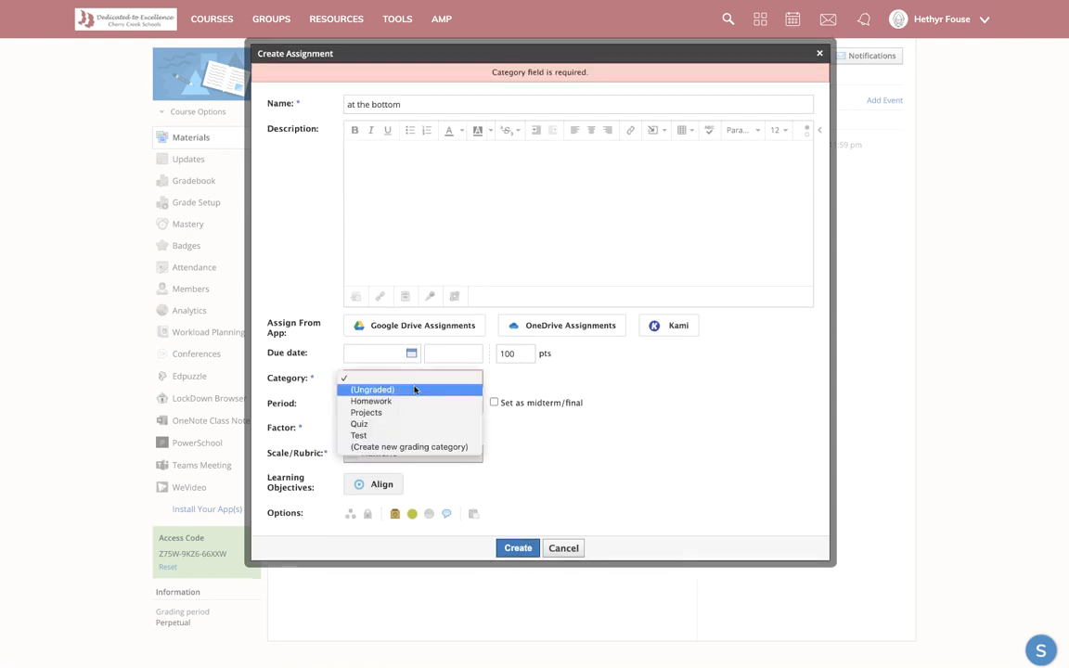
pyautogui.click(418, 401)
pyautogui.click(511, 549)
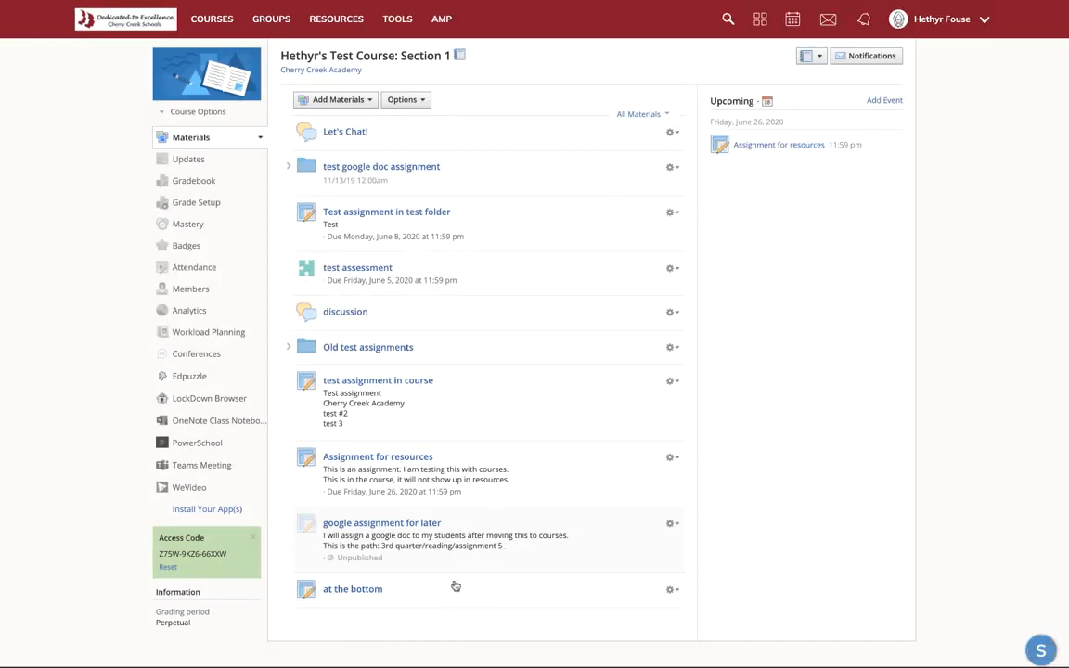
pyautogui.moveTo(456, 585); pyautogui.dragTo(462, 453)
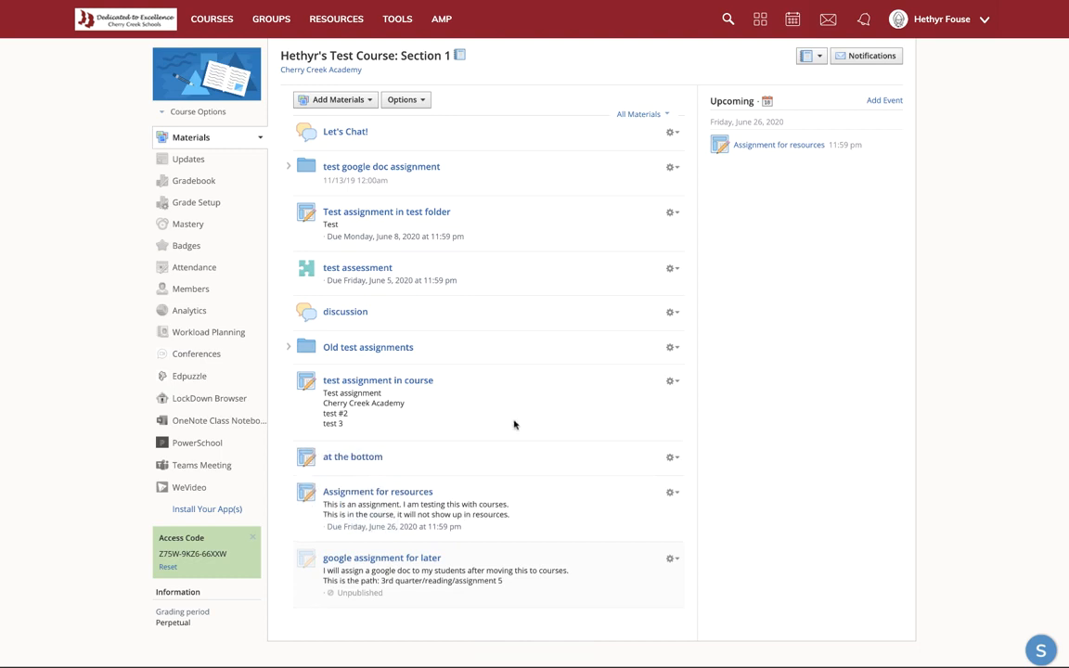
# - Open the CCA Sandbox course's "Course Image with Course Color" page and highlight the recommended banner dimensions
pyautogui.moveTo(203, 71)
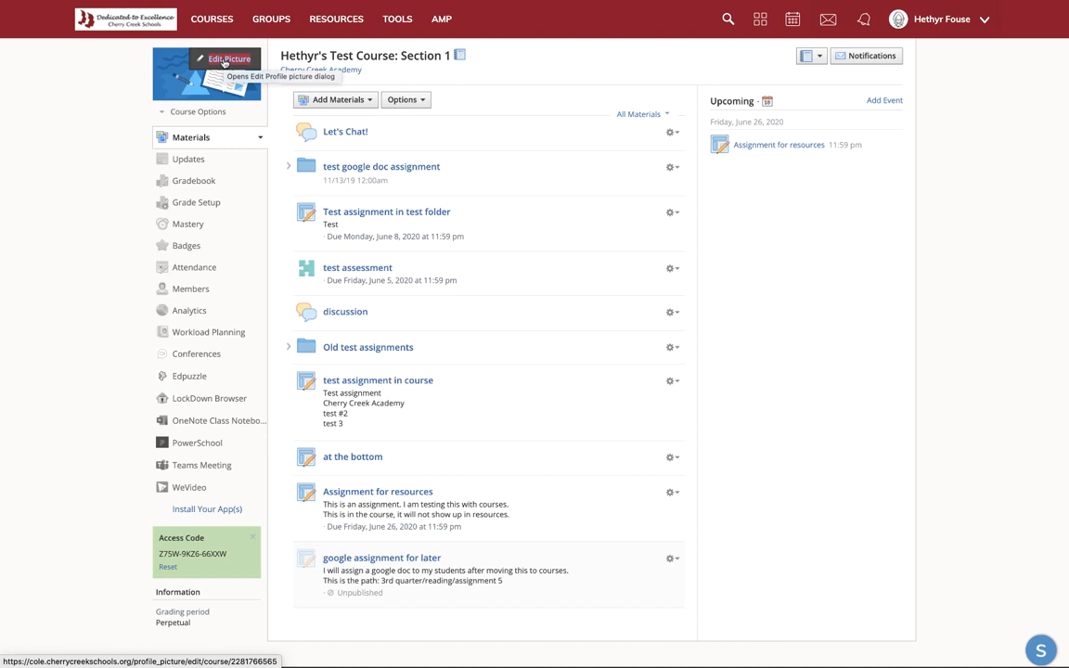
pyautogui.click(212, 18)
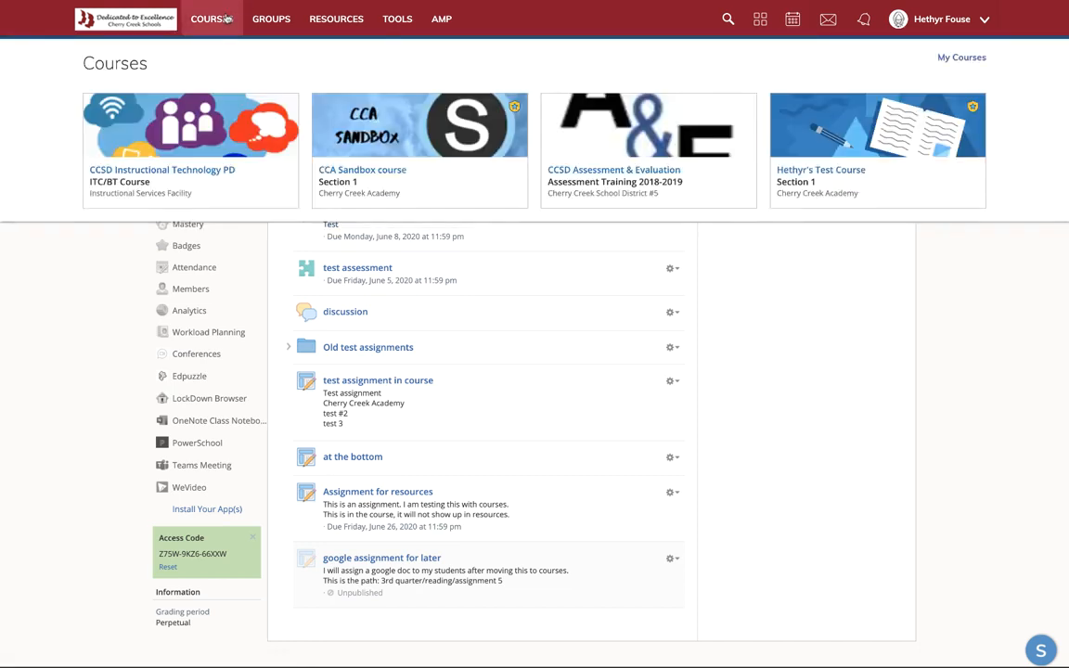
pyautogui.click(392, 122)
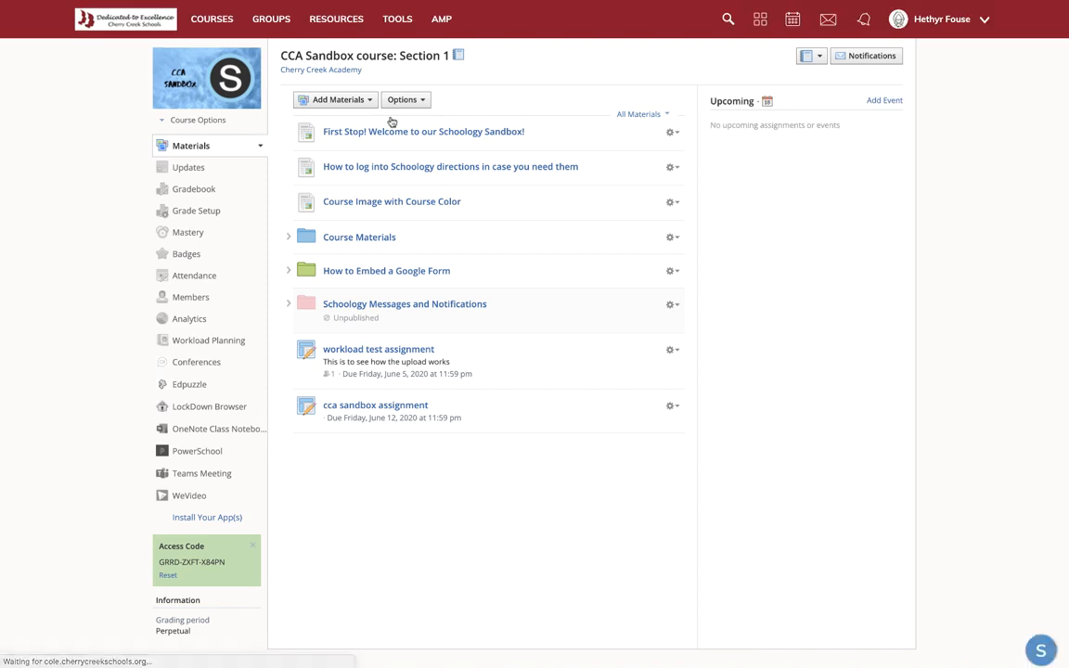
pyautogui.click(384, 203)
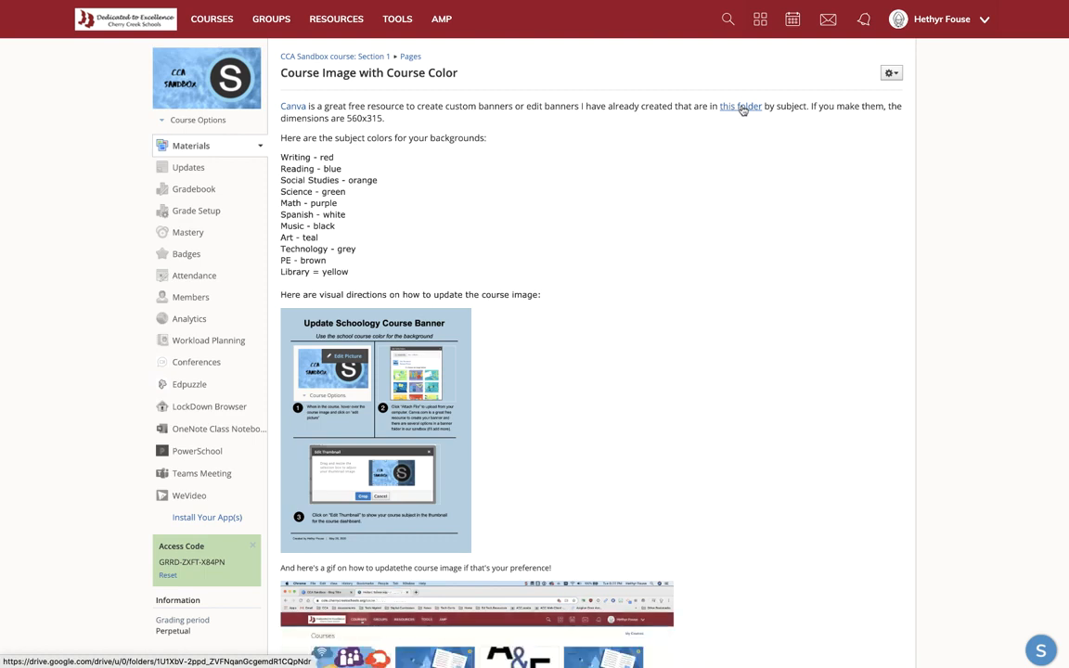
pyautogui.moveTo(347, 118); pyautogui.dragTo(386, 119)
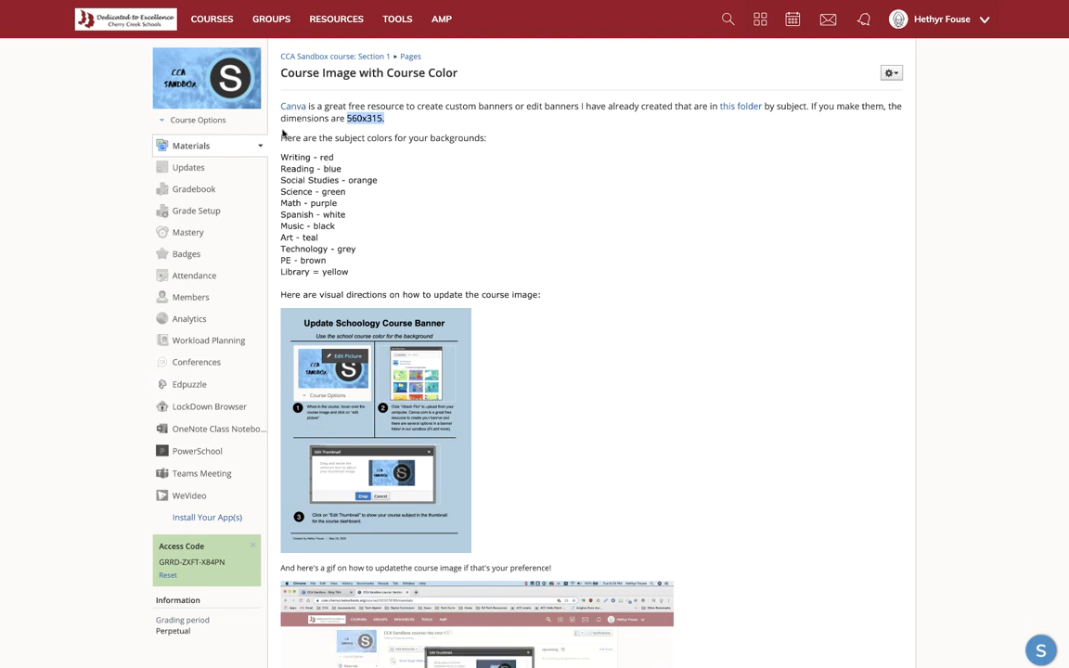
# - View the picture editing options for the CCA Sandbox course image and close them without changing anything
pyautogui.moveTo(240, 80)
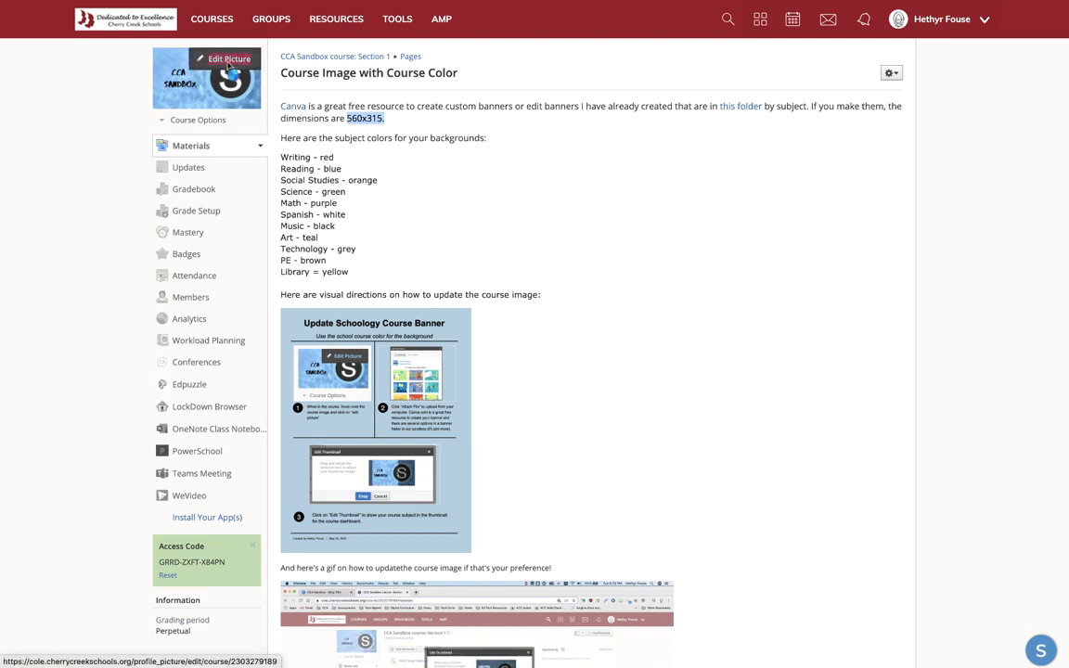
pyautogui.click(229, 63)
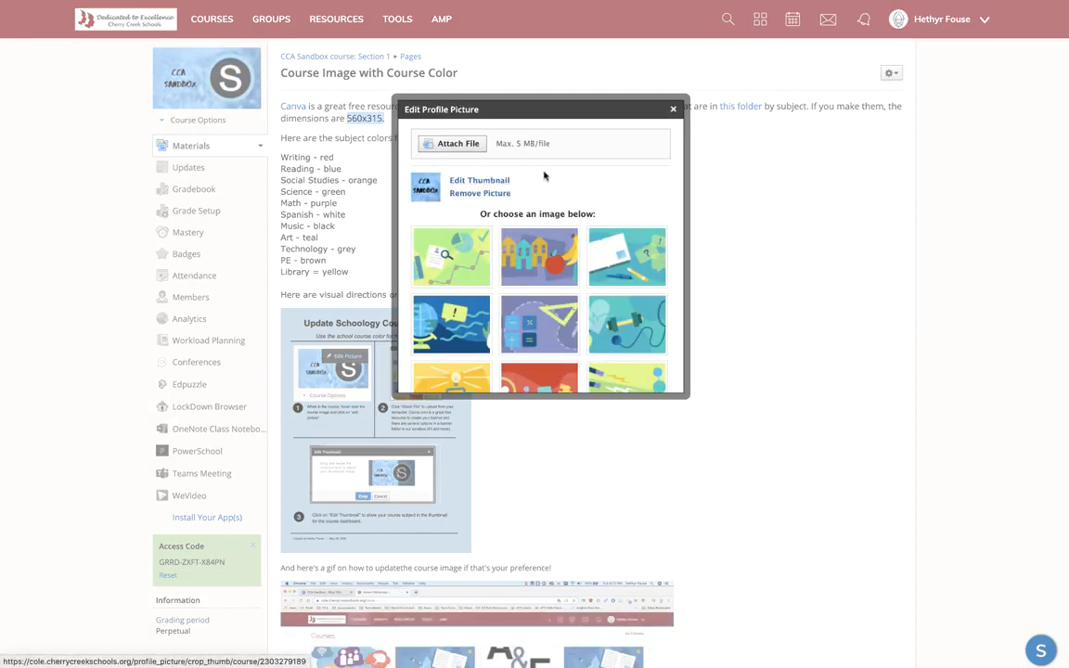
pyautogui.click(673, 109)
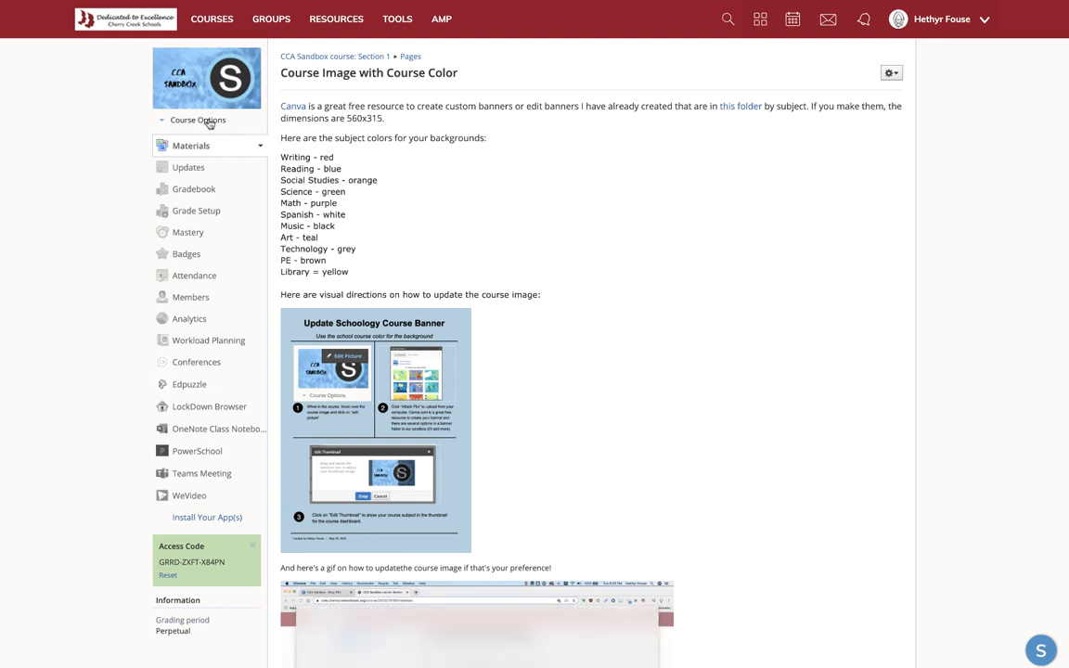
# - View the course's Send Message form and its recipient group choices, then cancel without sending
pyautogui.click(208, 121)
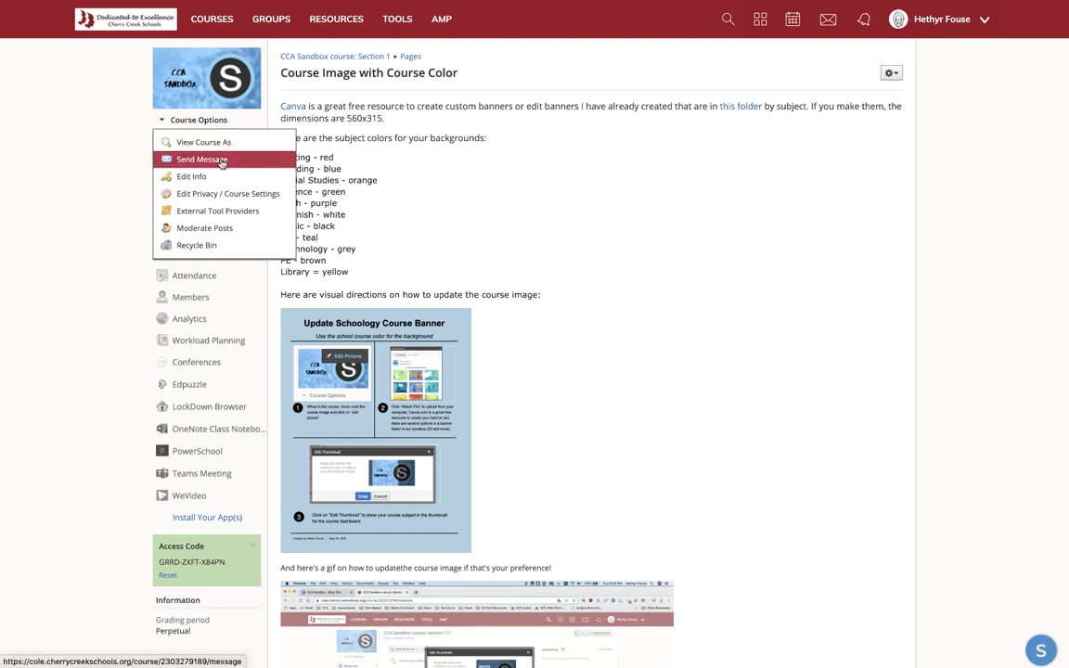
pyautogui.click(217, 160)
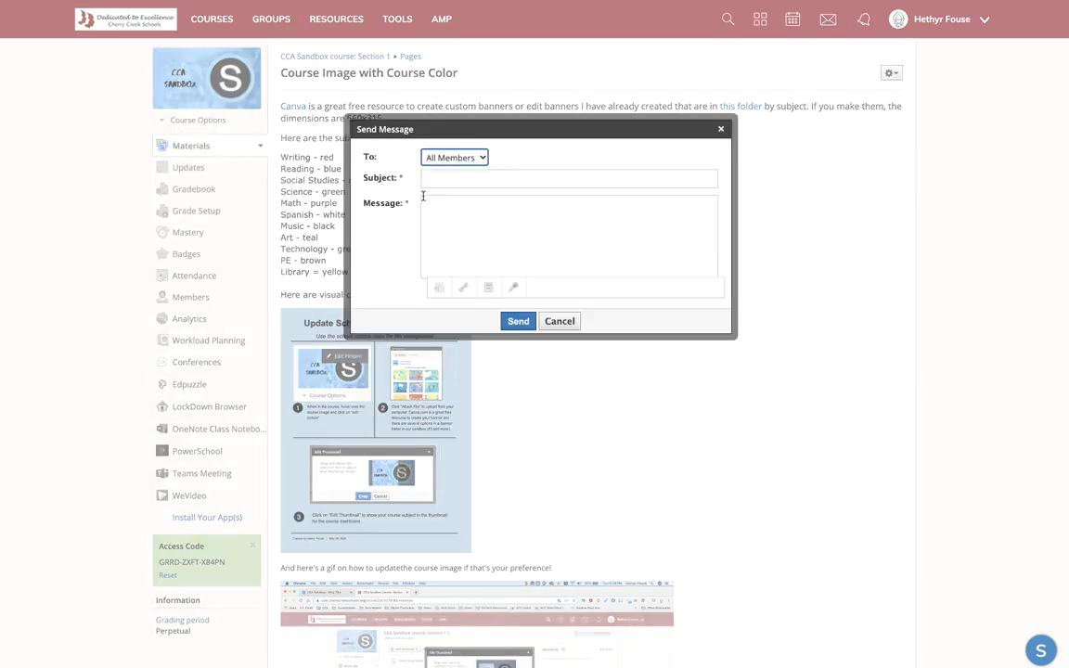
pyautogui.click(459, 164)
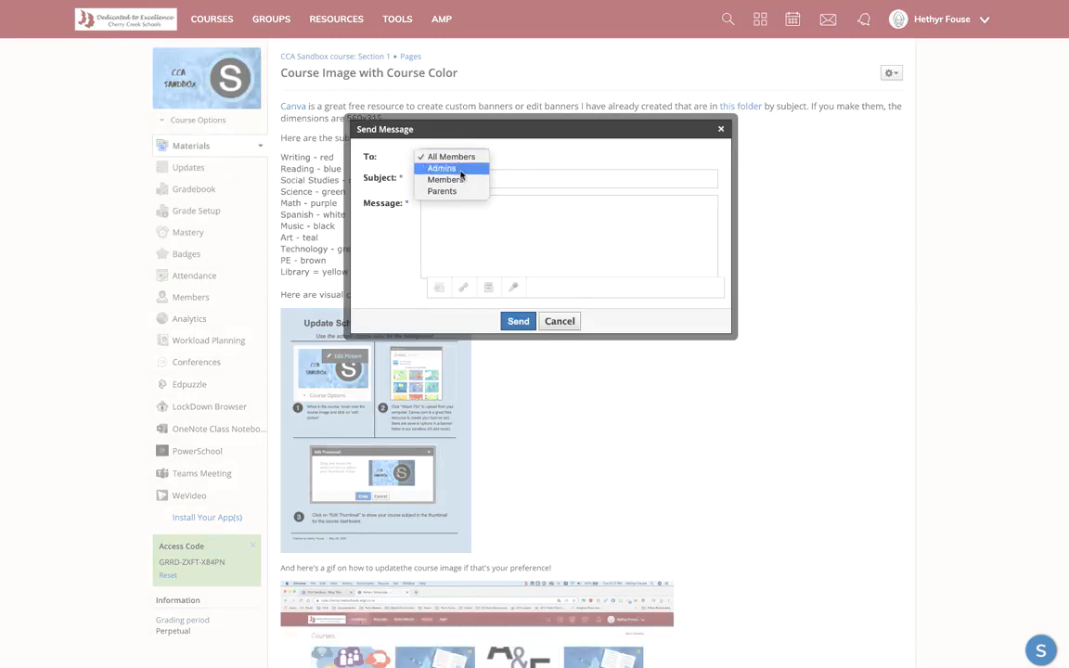
pyautogui.click(511, 184)
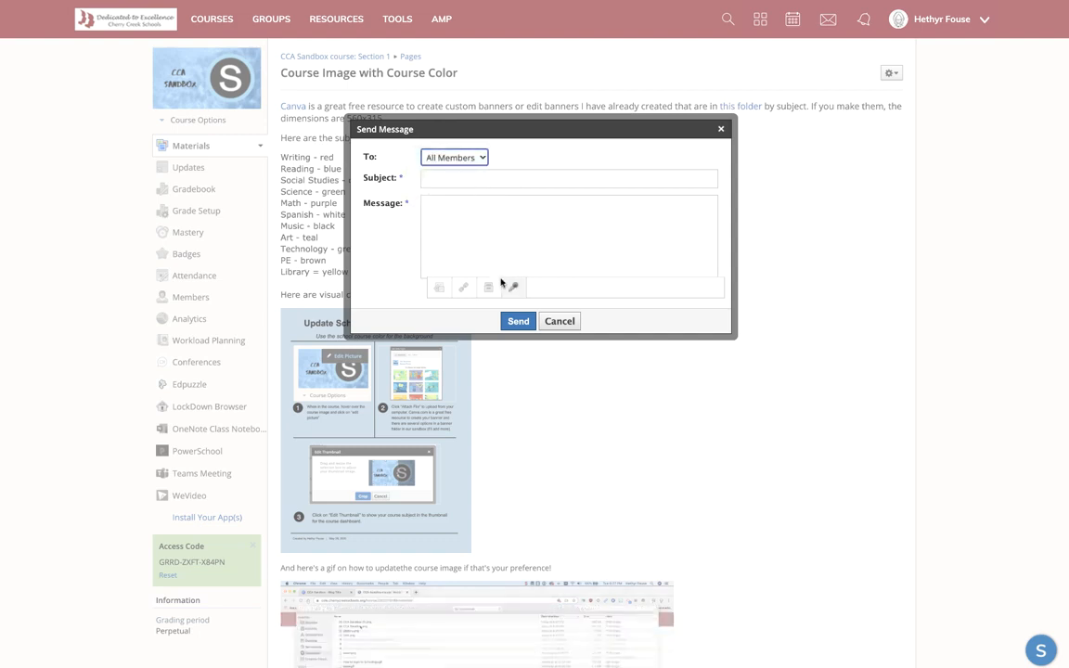
pyautogui.click(559, 321)
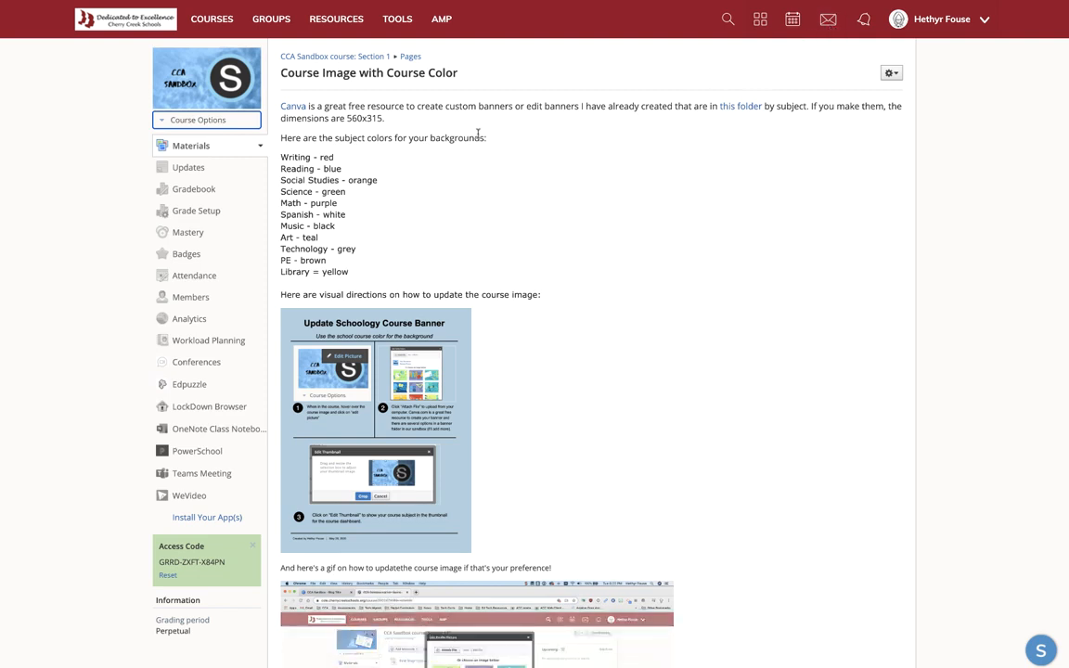
# - Preview the CCA Sandbox course as the first non-admin member in the Members list, then return to the course
pyautogui.click(230, 123)
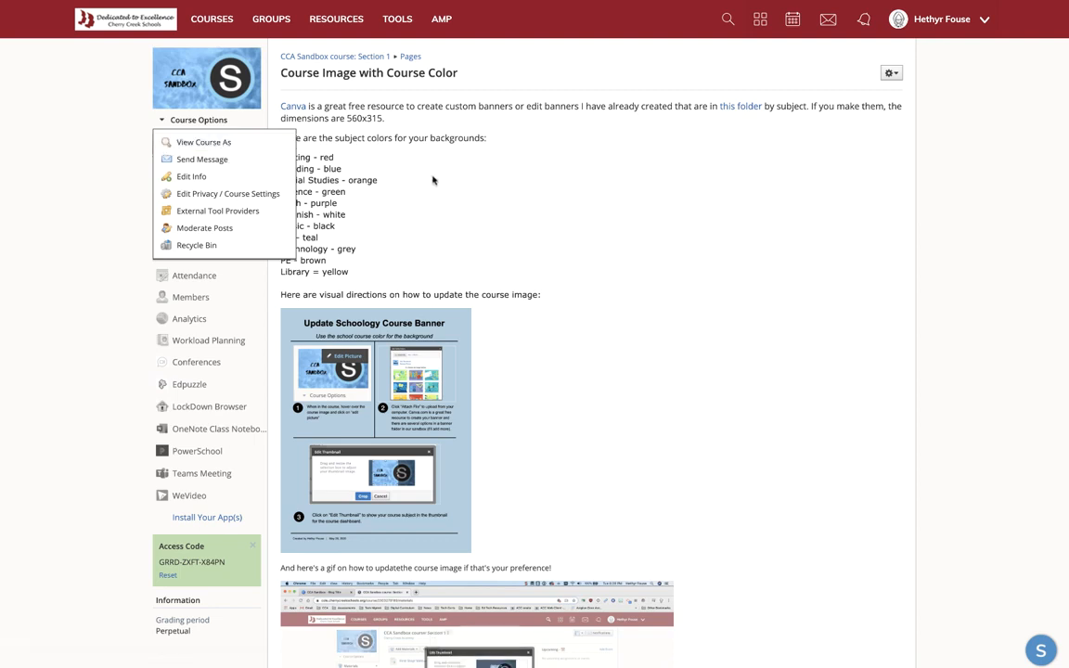
pyautogui.click(180, 302)
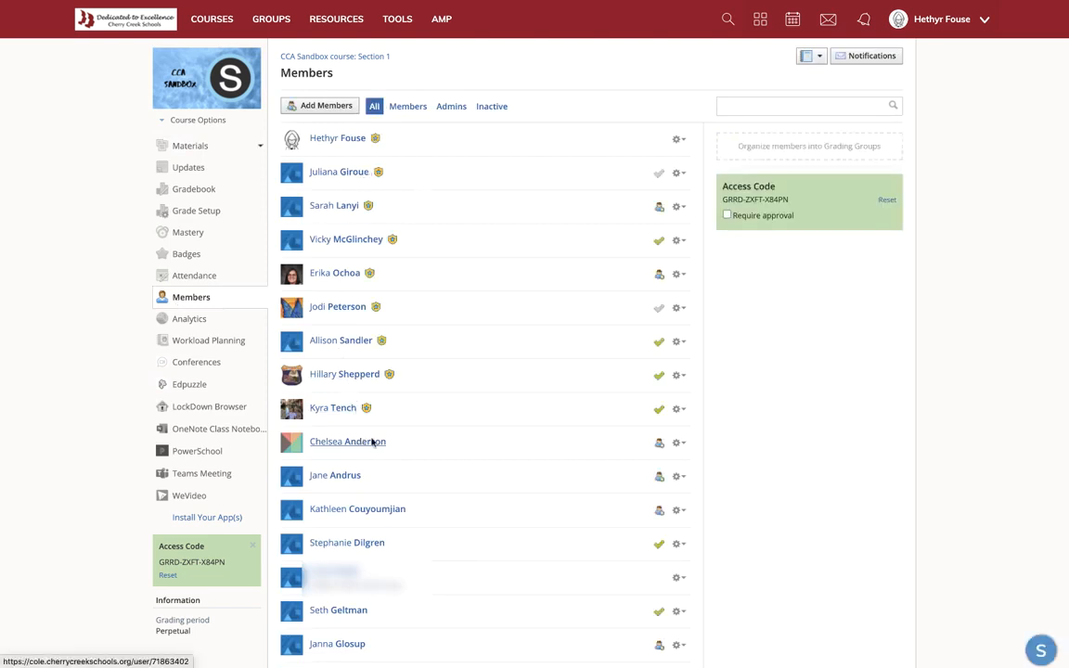
pyautogui.click(680, 444)
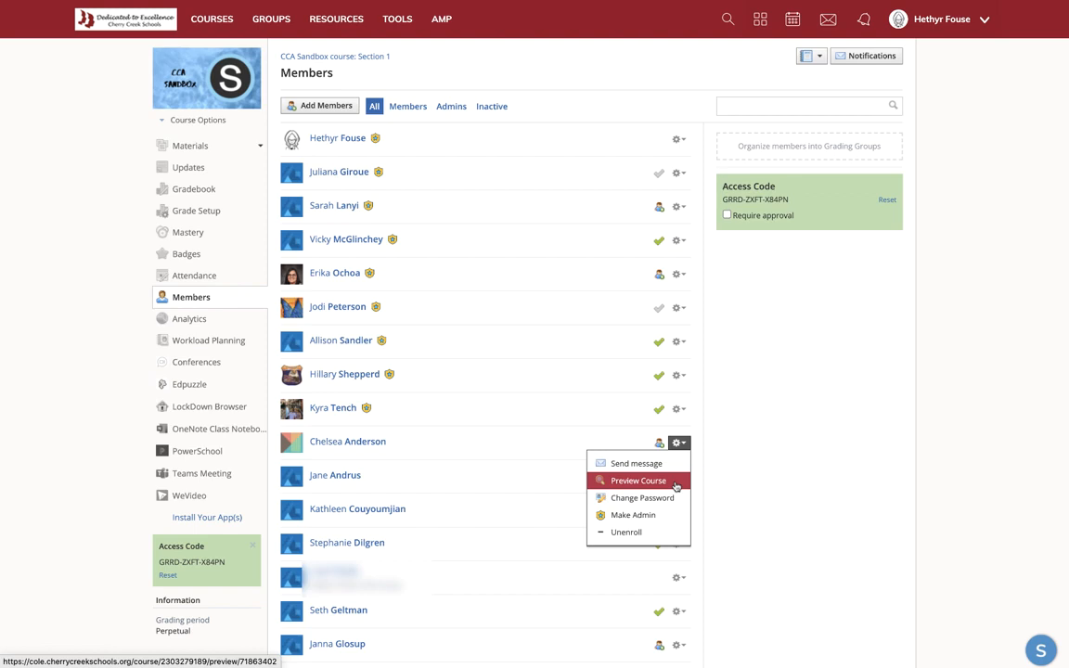
pyautogui.click(676, 483)
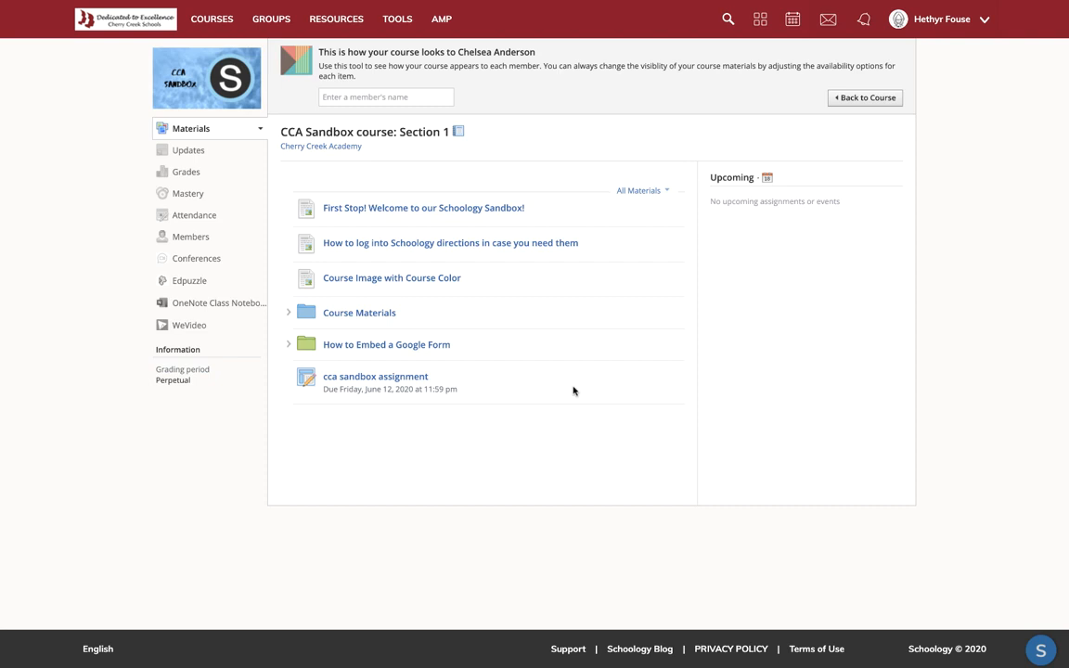
pyautogui.click(863, 101)
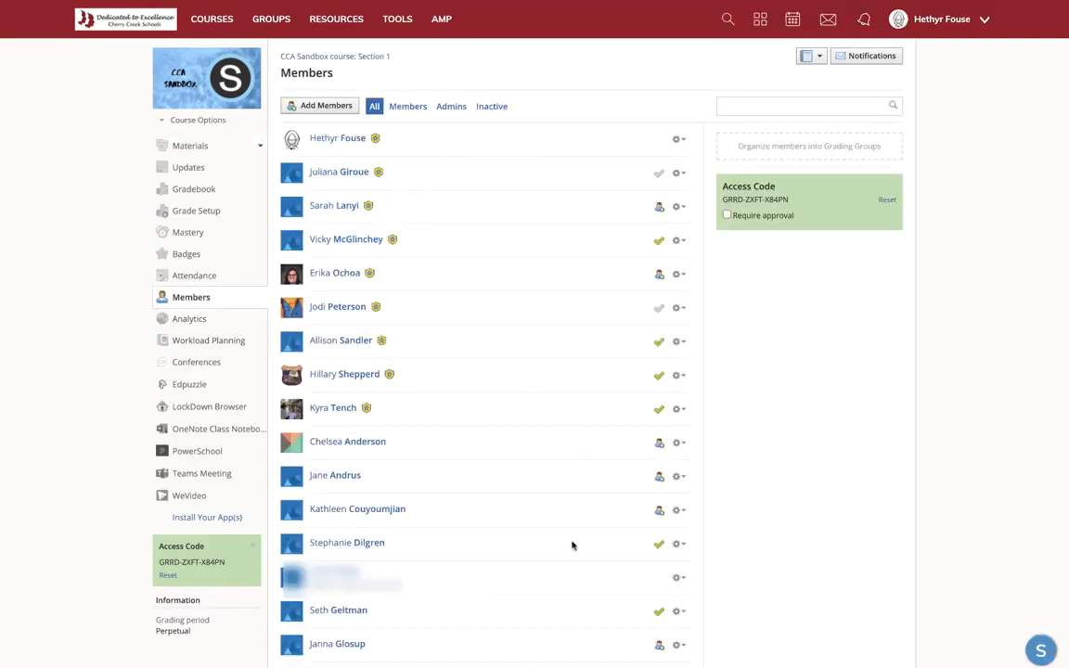
# - Review the actions available for individual course members, including messaging parents and making a member an admin, without applying any
pyautogui.click(680, 579)
pyautogui.scroll(-2, 650, 571)
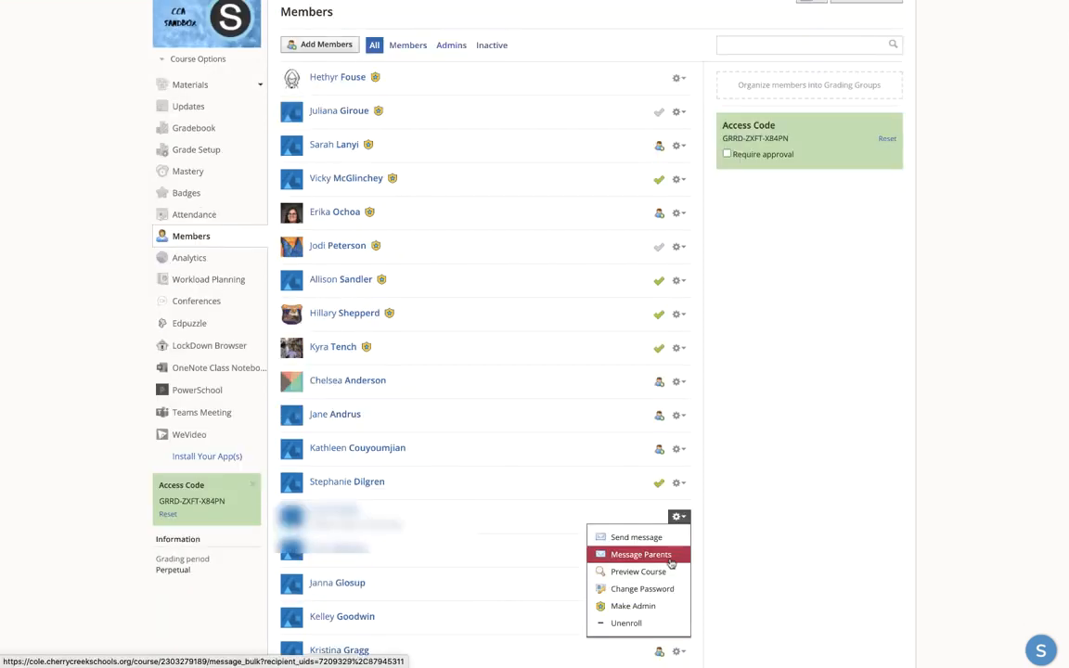
pyautogui.click(776, 544)
pyautogui.scroll(1, 777, 546)
pyautogui.scroll(1, 777, 546)
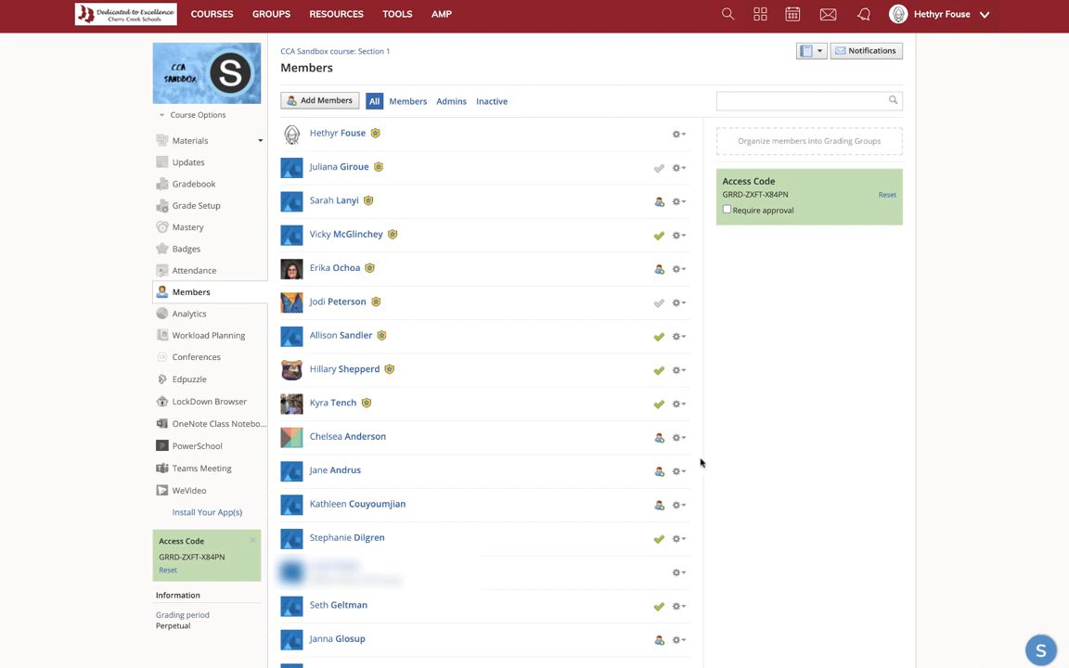
pyautogui.click(679, 439)
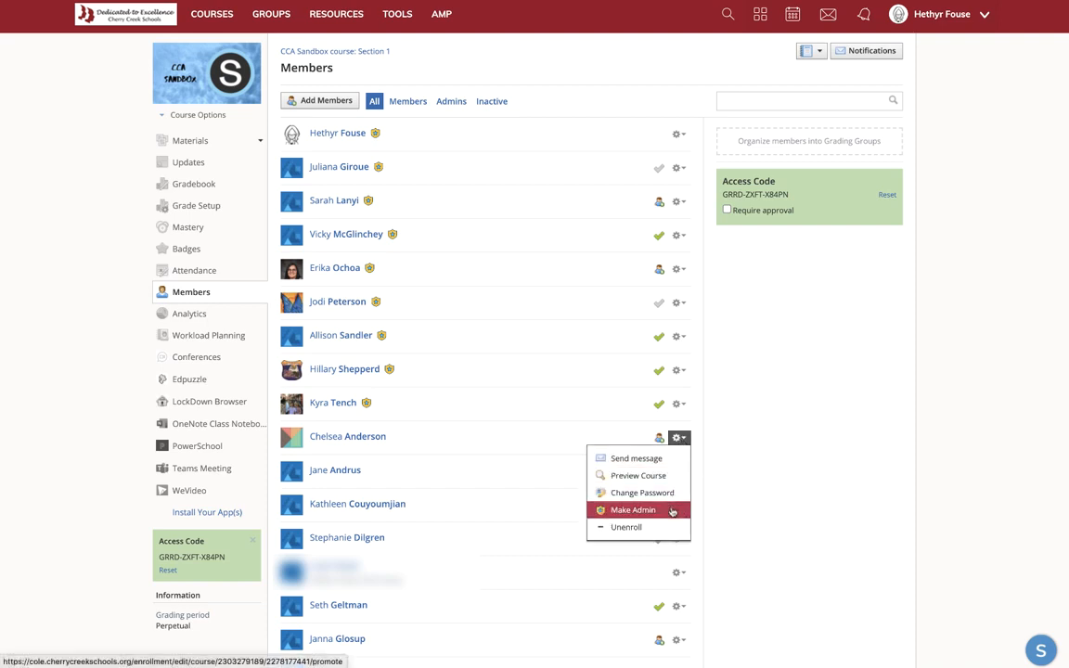
pyautogui.click(752, 430)
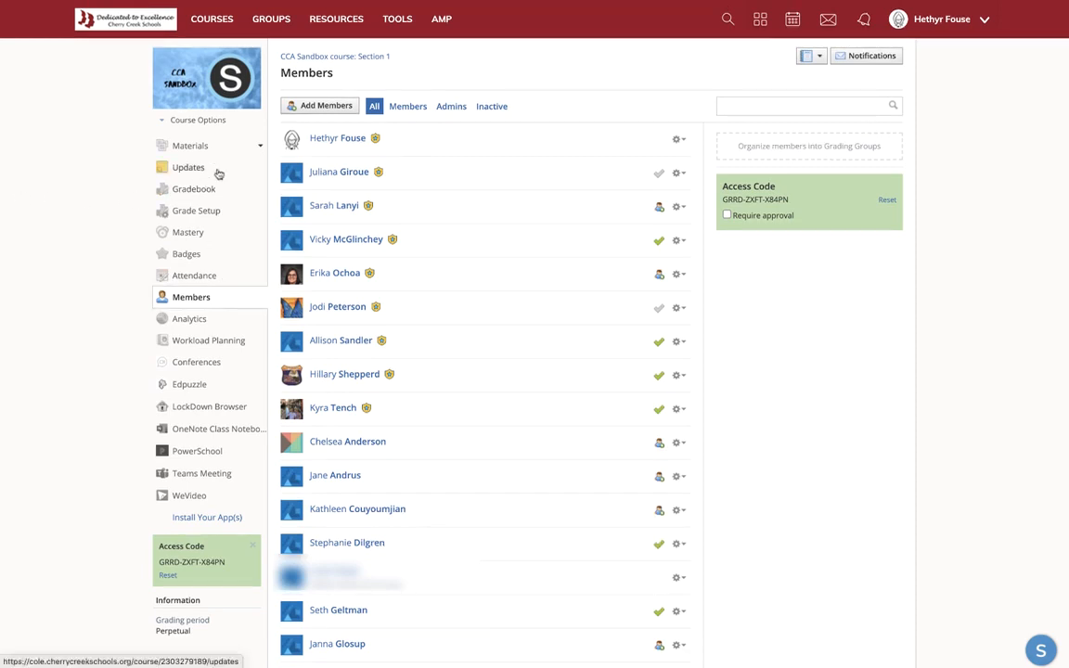
# - View the course's Updates page, then locate the "This is an update message" post in the home Recent Activity feed
pyautogui.click(203, 171)
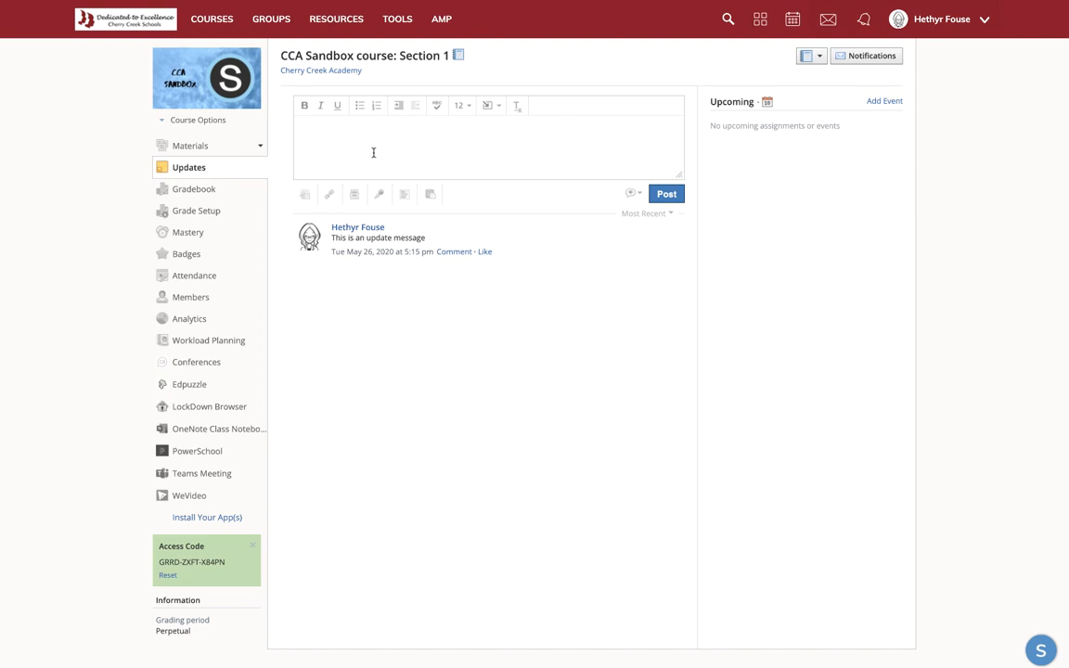
pyautogui.click(106, 19)
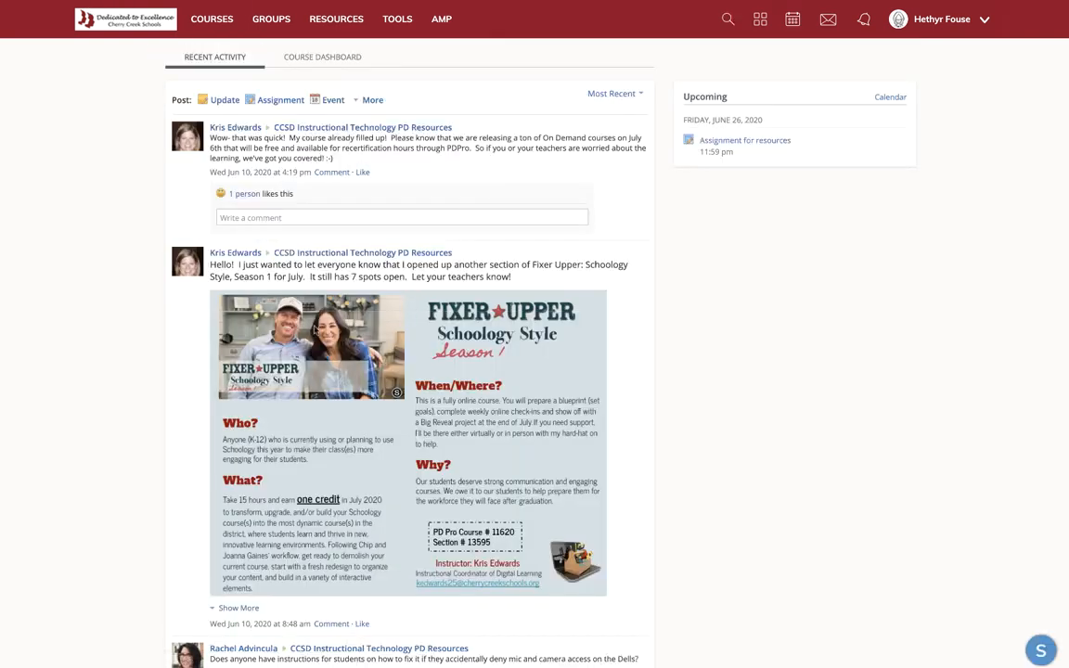
pyautogui.scroll(-3, 273, 333)
pyautogui.scroll(-2, 273, 334)
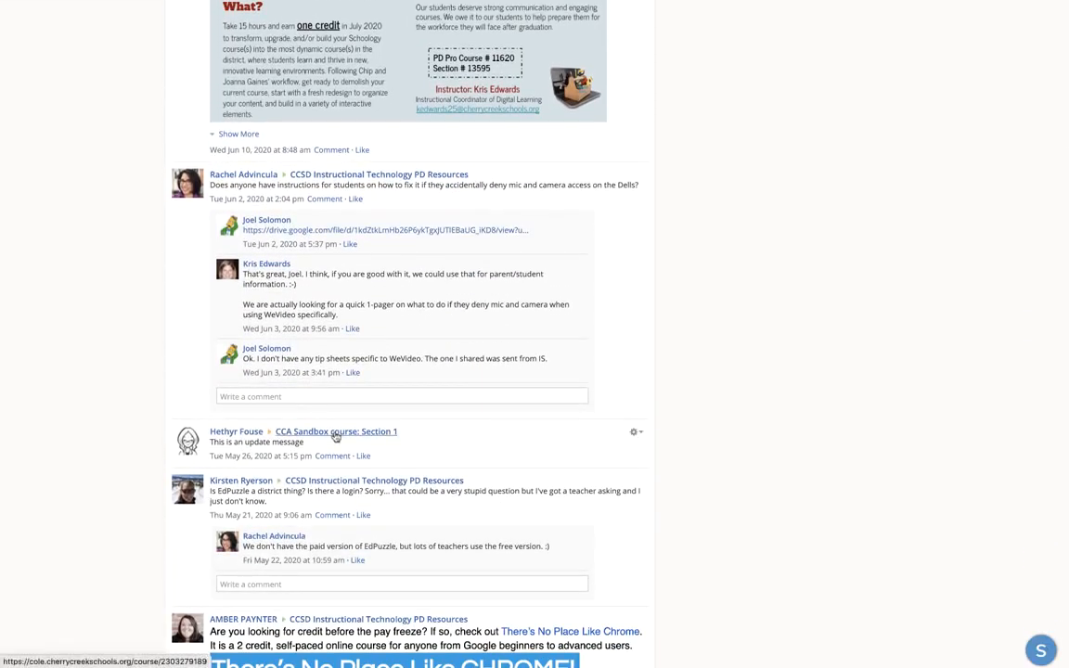
pyautogui.scroll(5, 336, 437)
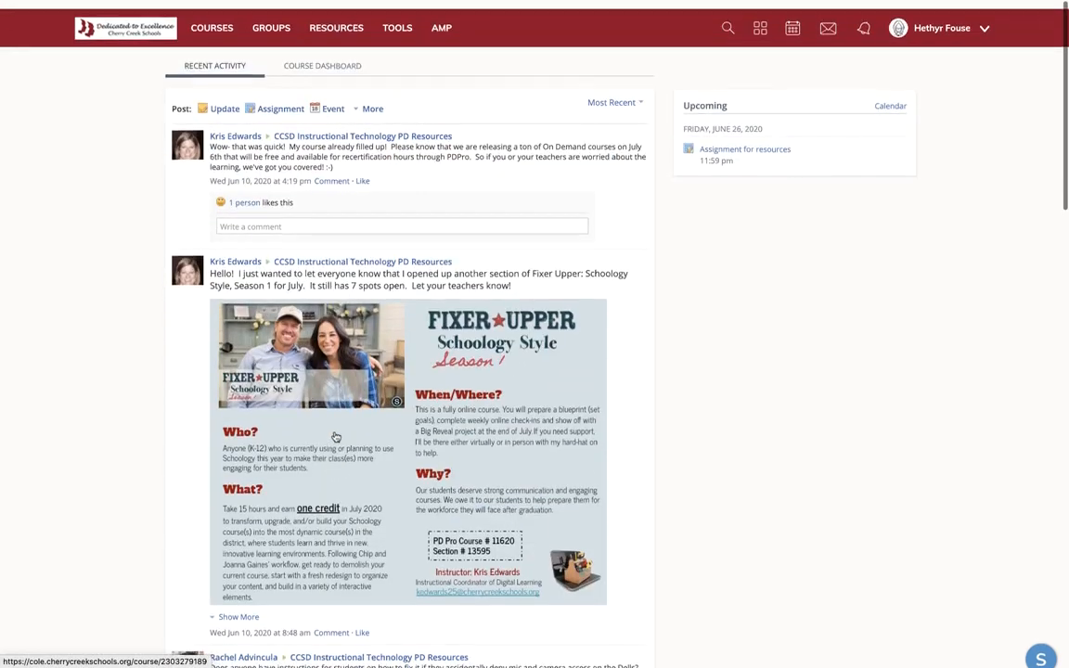
# - Start a home-page update addressed to CCA Sandbox course: Section 1 and the teacher's own Test Course: Section 1
pyautogui.click(220, 102)
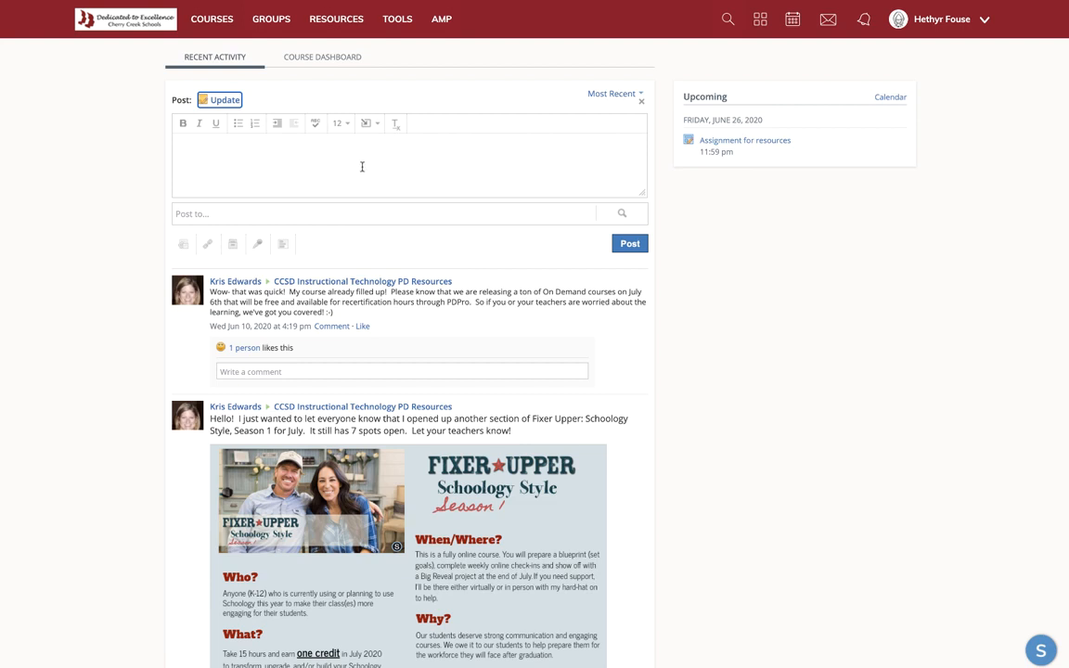
pyautogui.click(267, 215)
pyautogui.write('c')
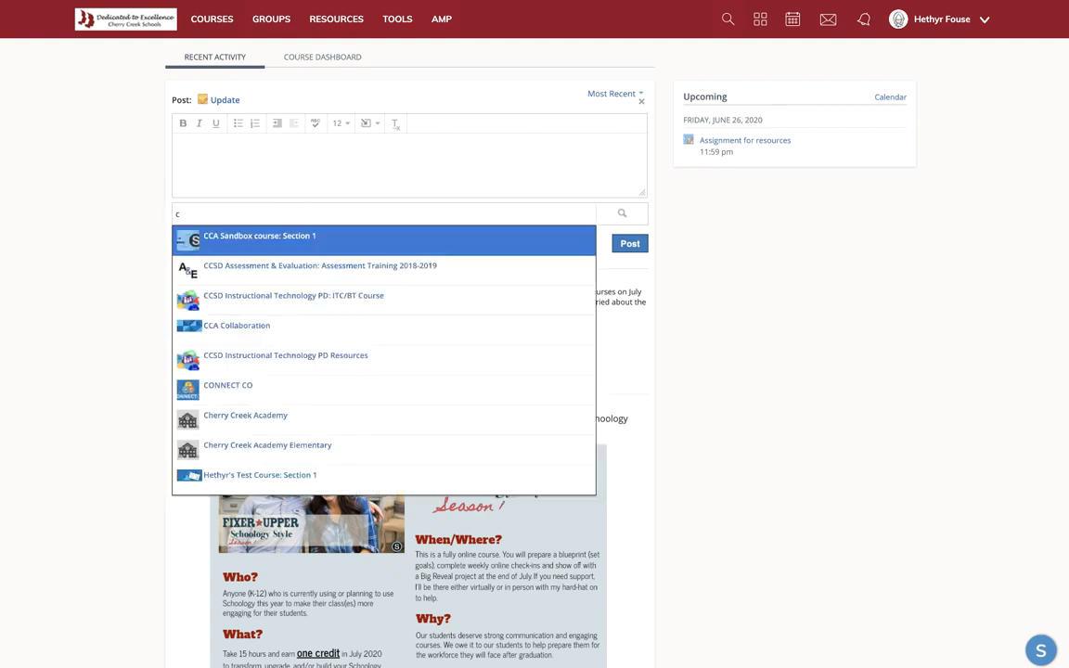
pyautogui.click(304, 240)
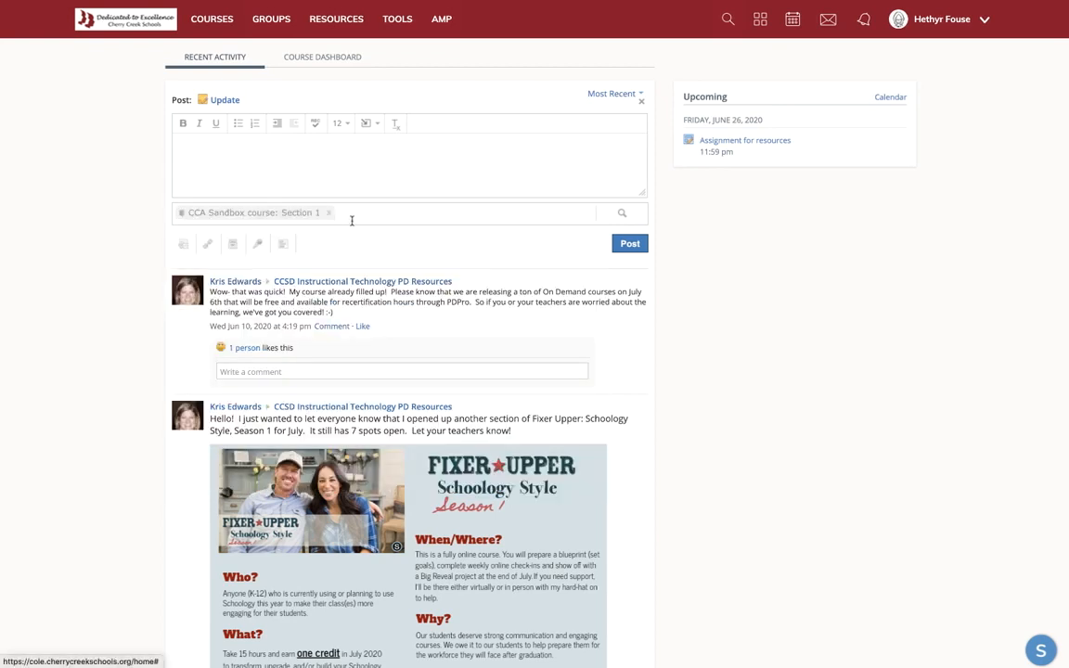
pyautogui.write('c')
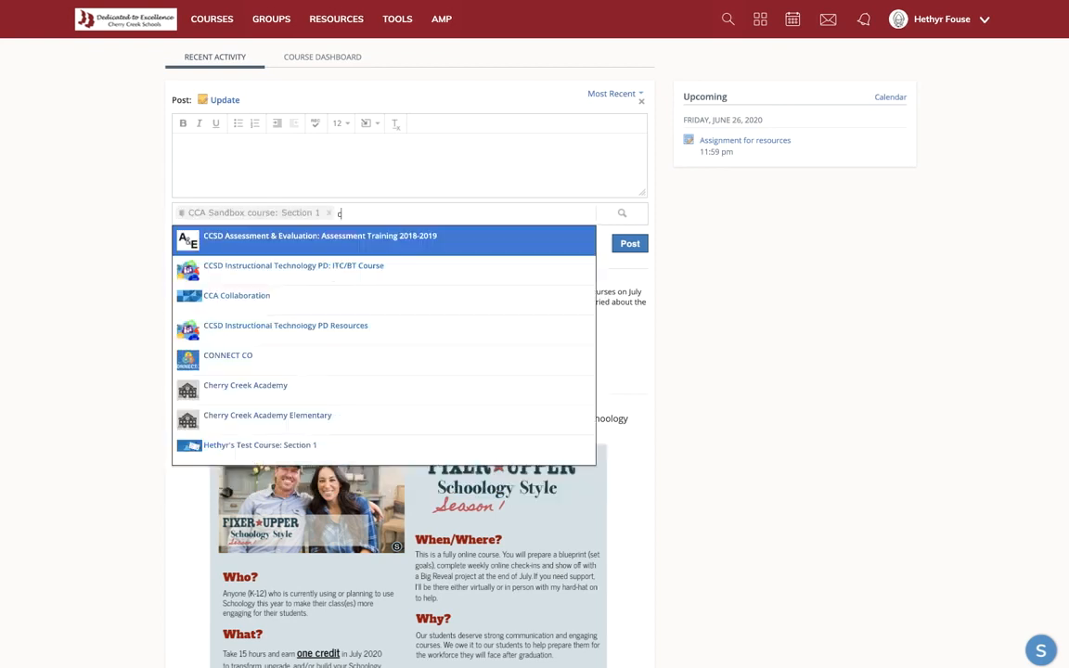
pyautogui.click(338, 453)
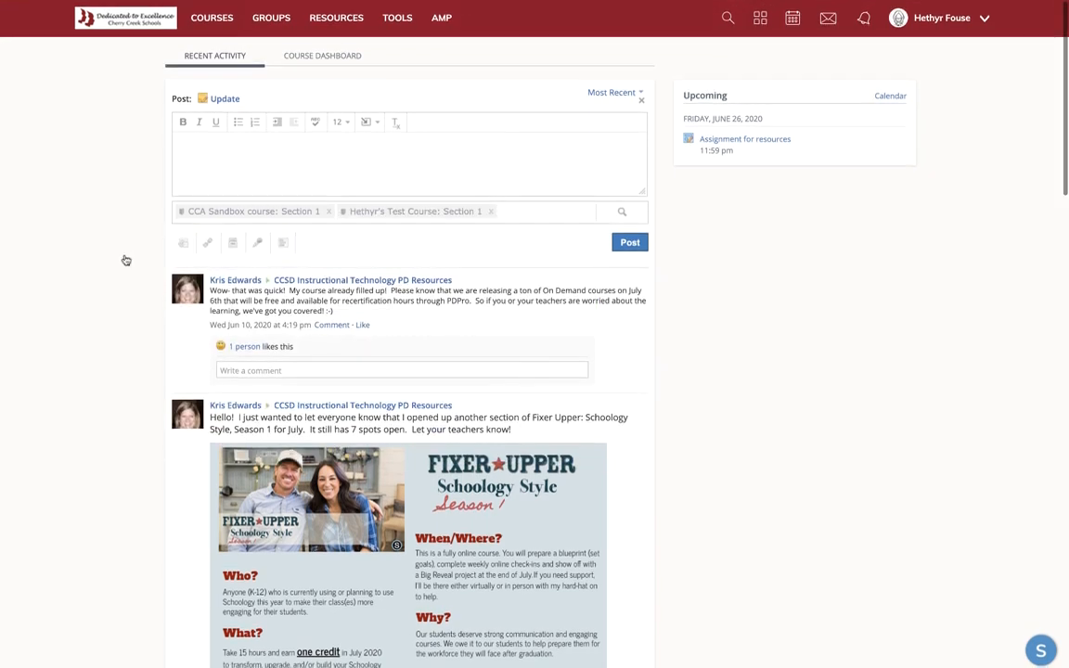
# - Remove both recipient courses and discard the unposted update
pyautogui.click(332, 213)
pyautogui.click(330, 212)
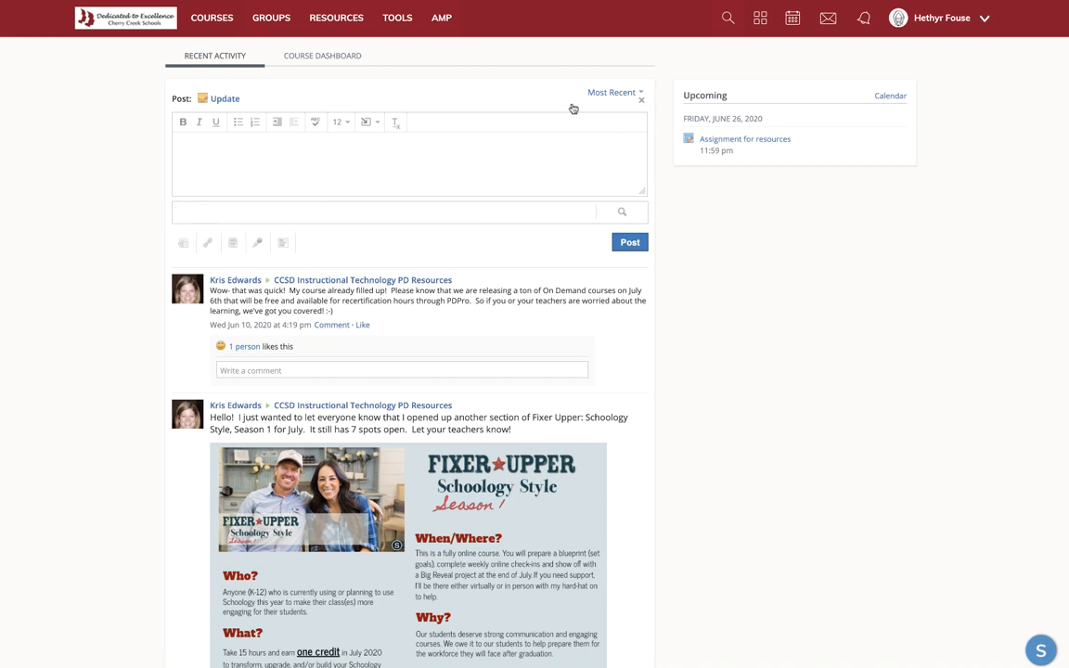
pyautogui.click(640, 100)
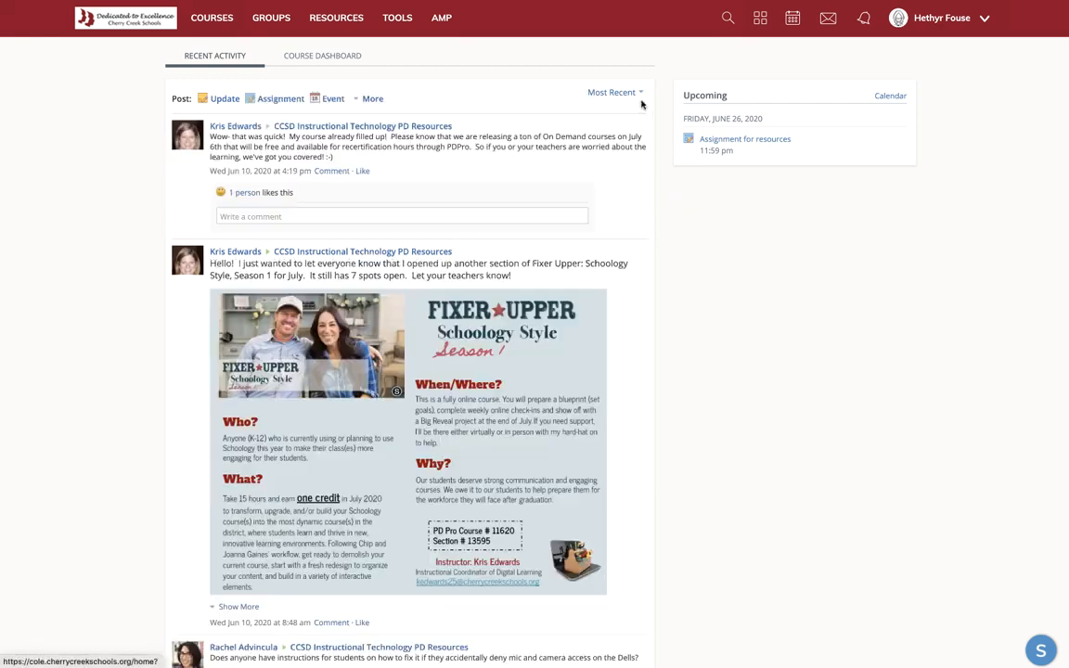
# - Open the CCA Sandbox course's Recycle Bin, view the restore option for "Sign in - Google Accounts", and return to the course
pyautogui.click(184, 25)
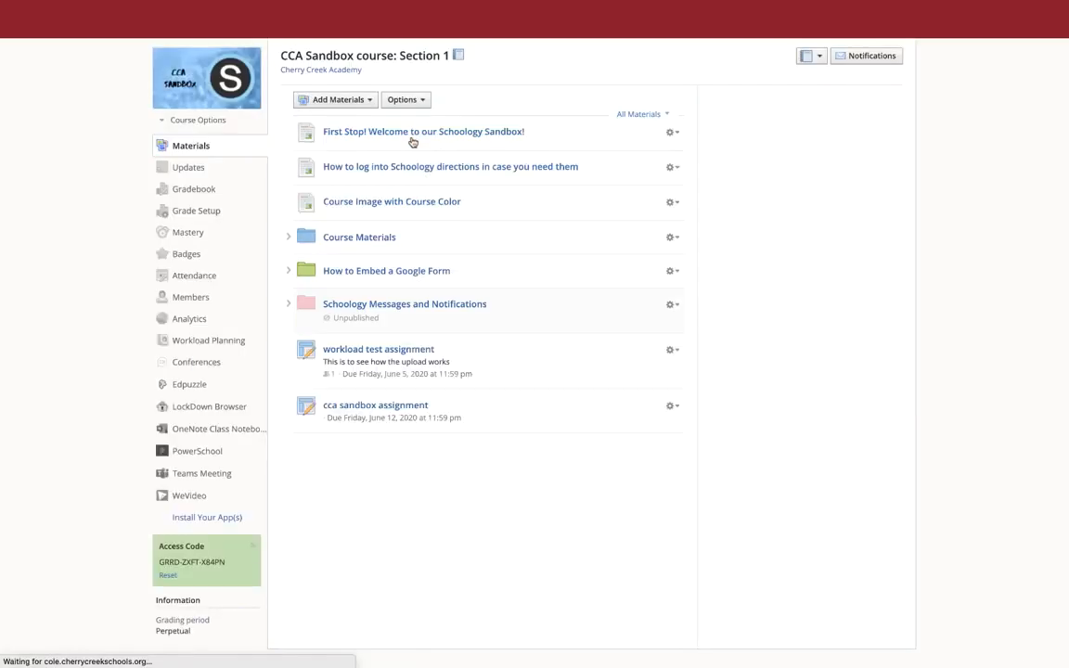
pyautogui.click(200, 115)
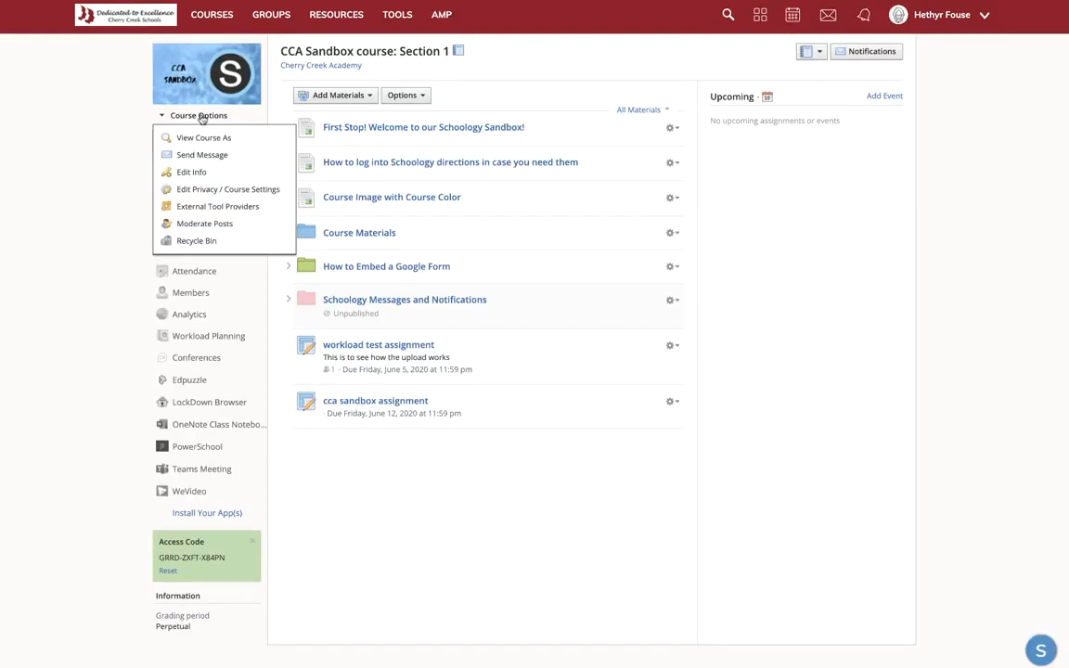
pyautogui.click(239, 243)
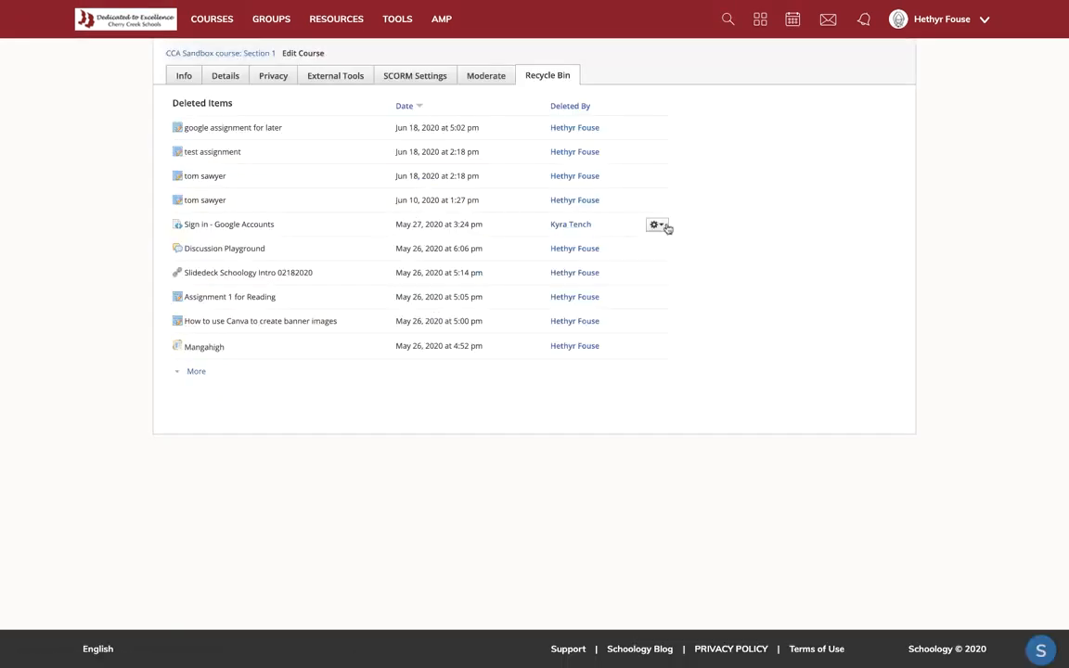
pyautogui.click(654, 225)
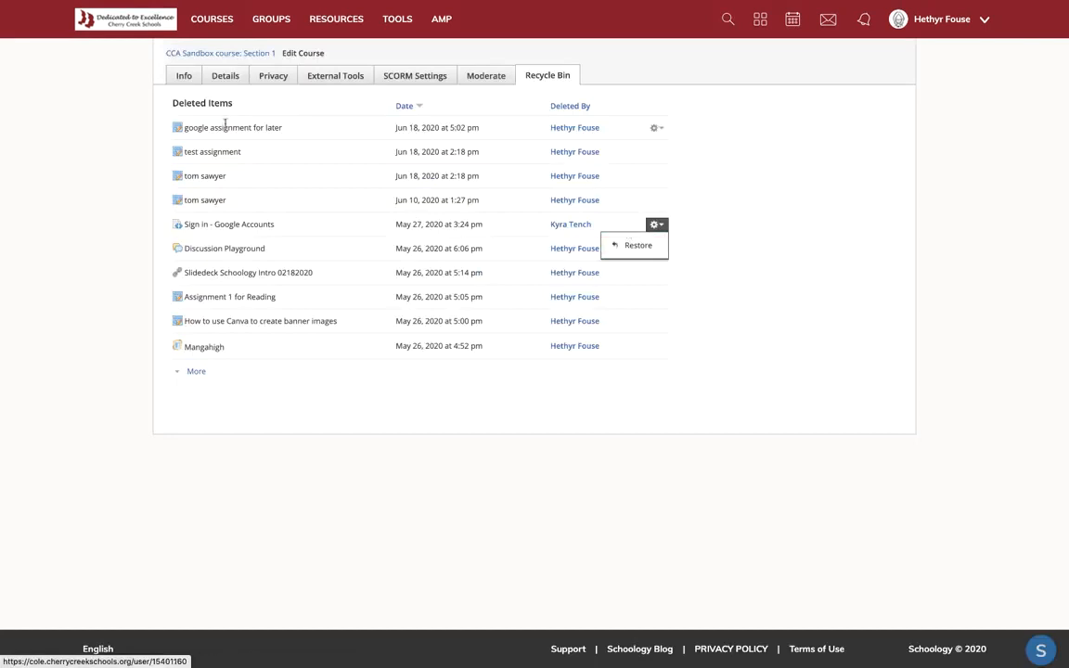
pyautogui.click(251, 53)
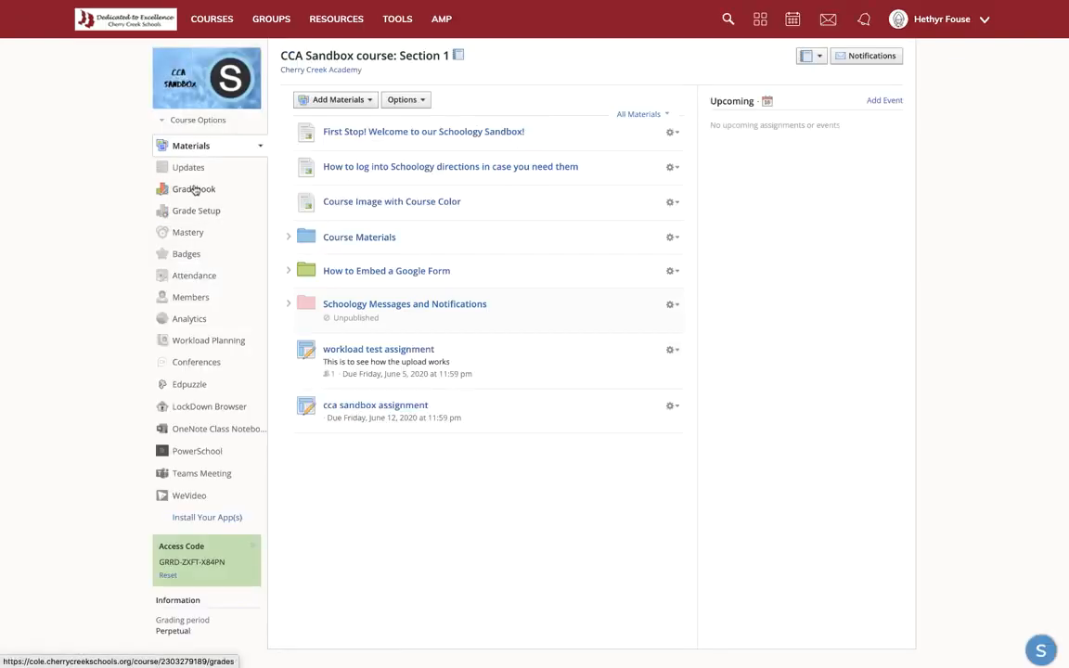
# - Enter a grade of 80 for the second listed student on the cca sandbox assignment in the Gradebook
pyautogui.click(197, 189)
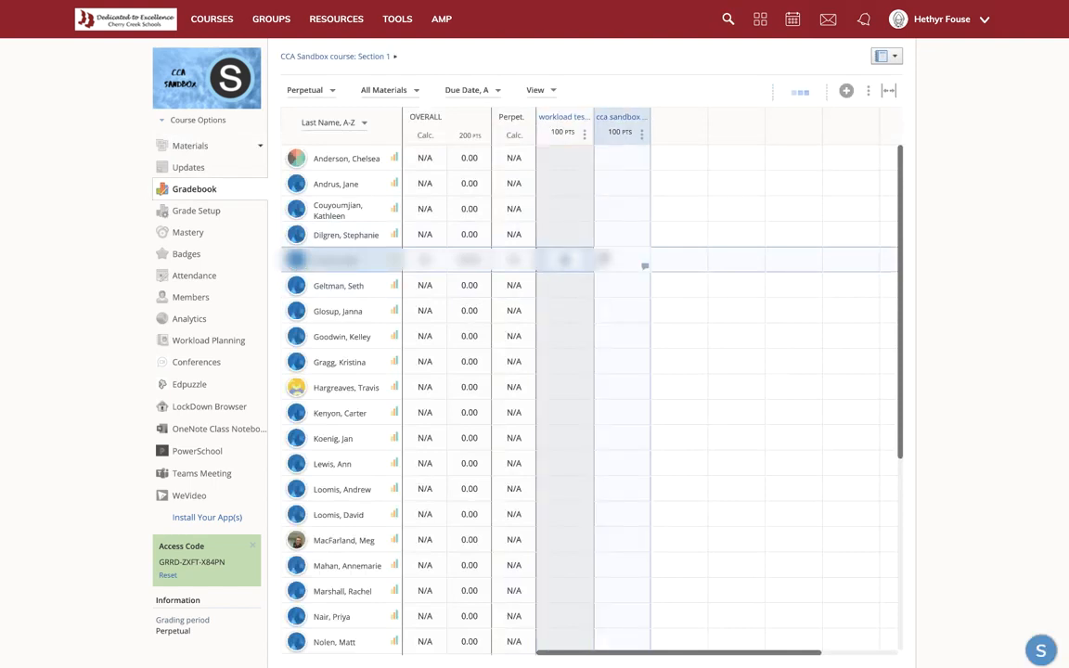
pyautogui.click(625, 180)
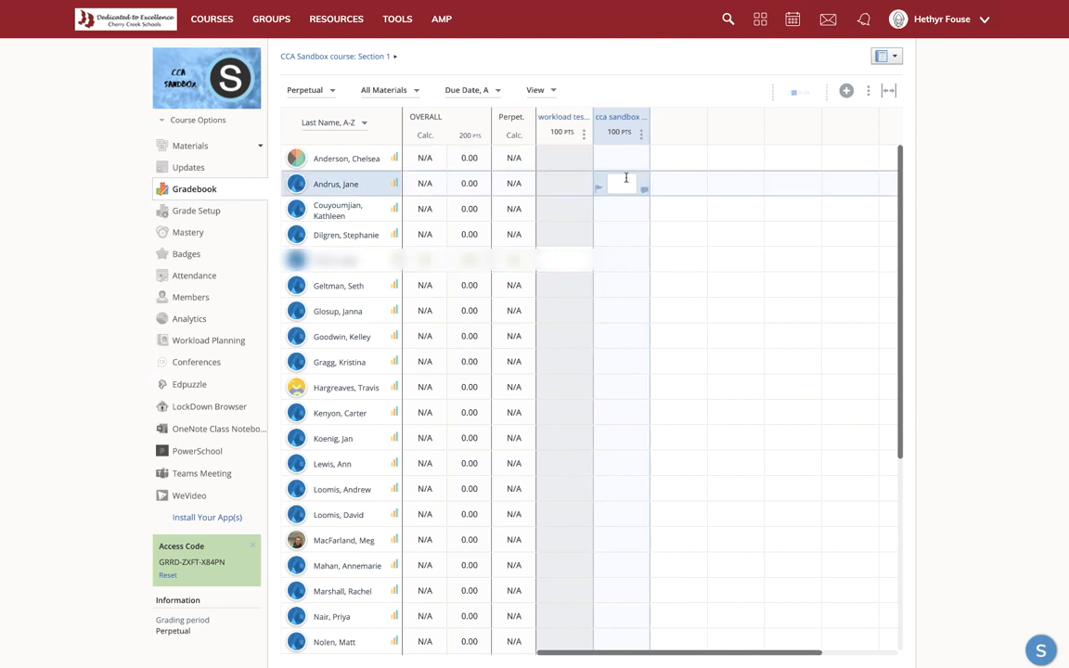
pyautogui.write('80')
pyautogui.press('Return')
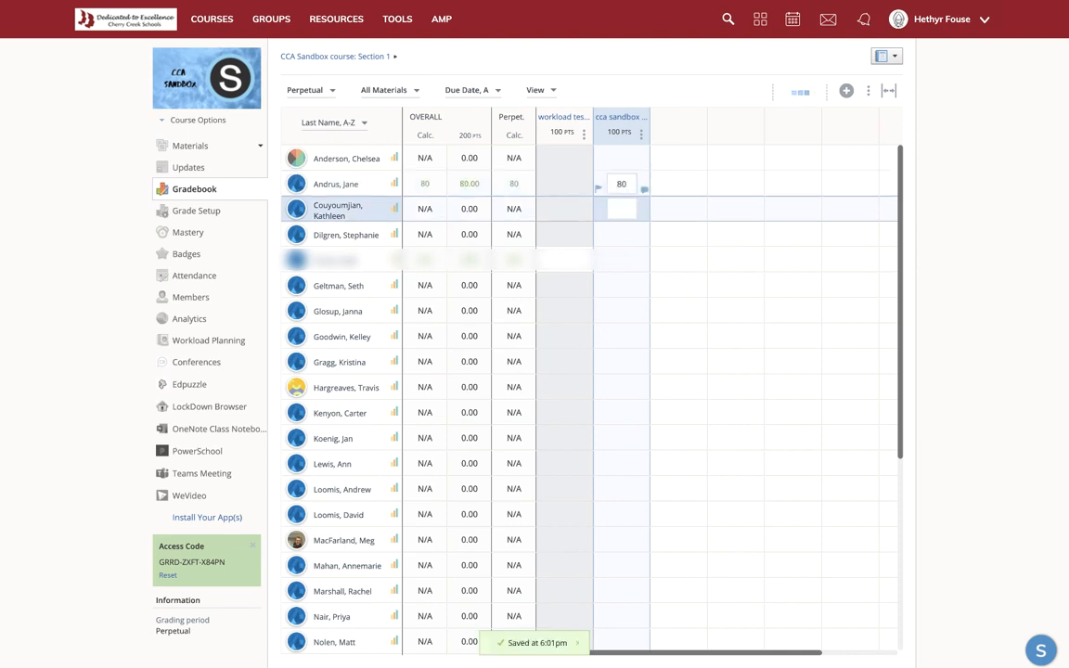
pyautogui.click(625, 184)
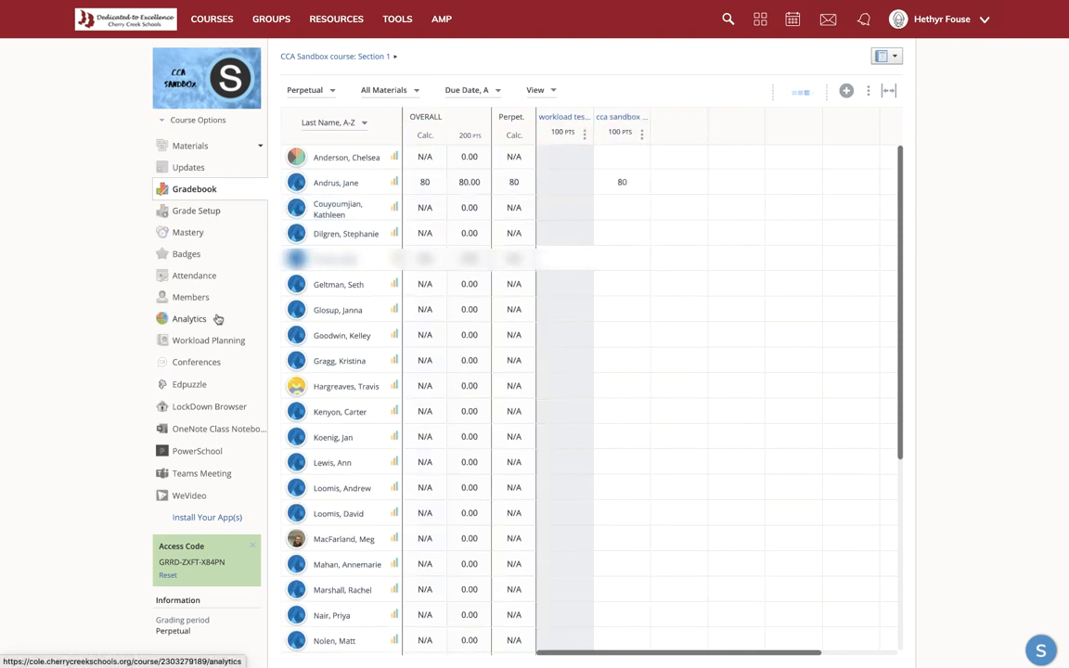
# - View the course as the second listed student from Members, check that student's Grades page, and return to the course
pyautogui.click(182, 298)
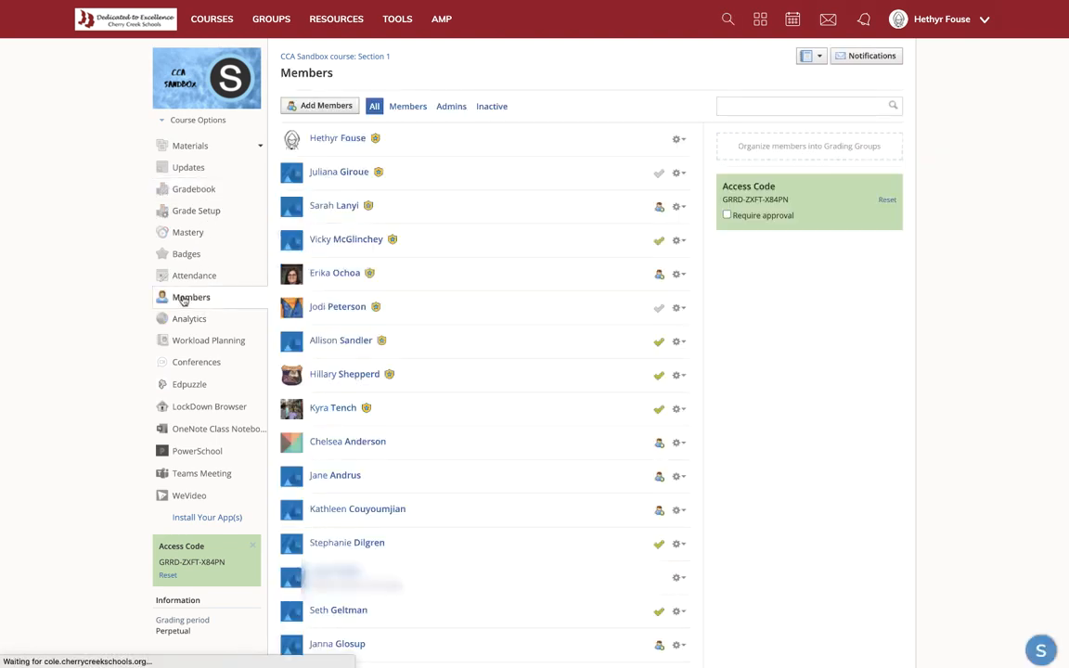
pyautogui.click(678, 476)
pyautogui.click(663, 516)
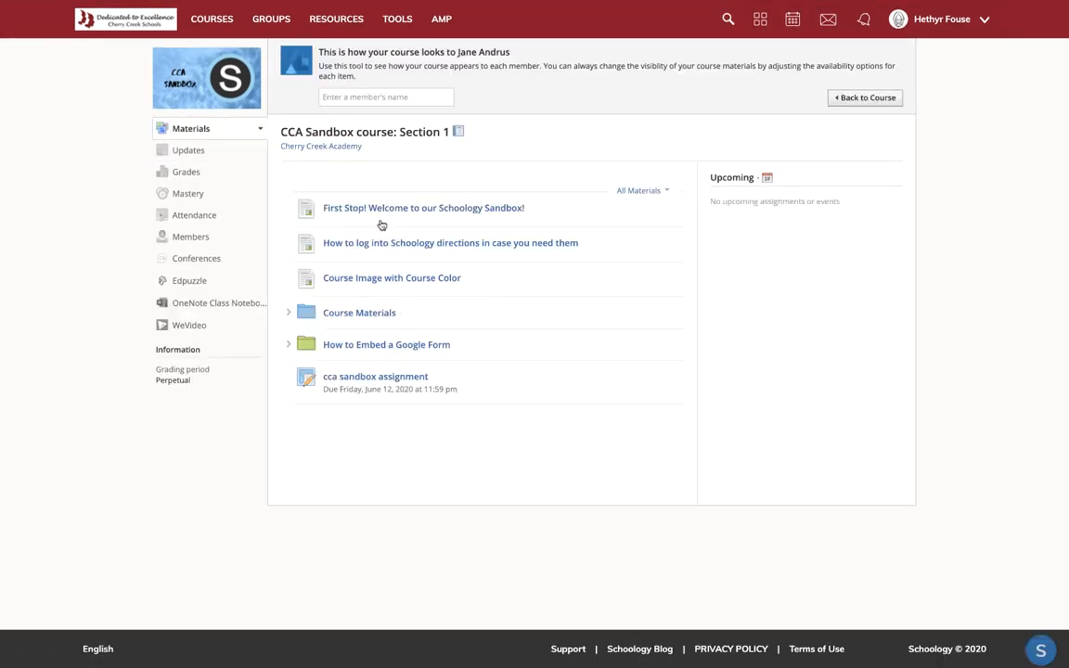
pyautogui.click(175, 172)
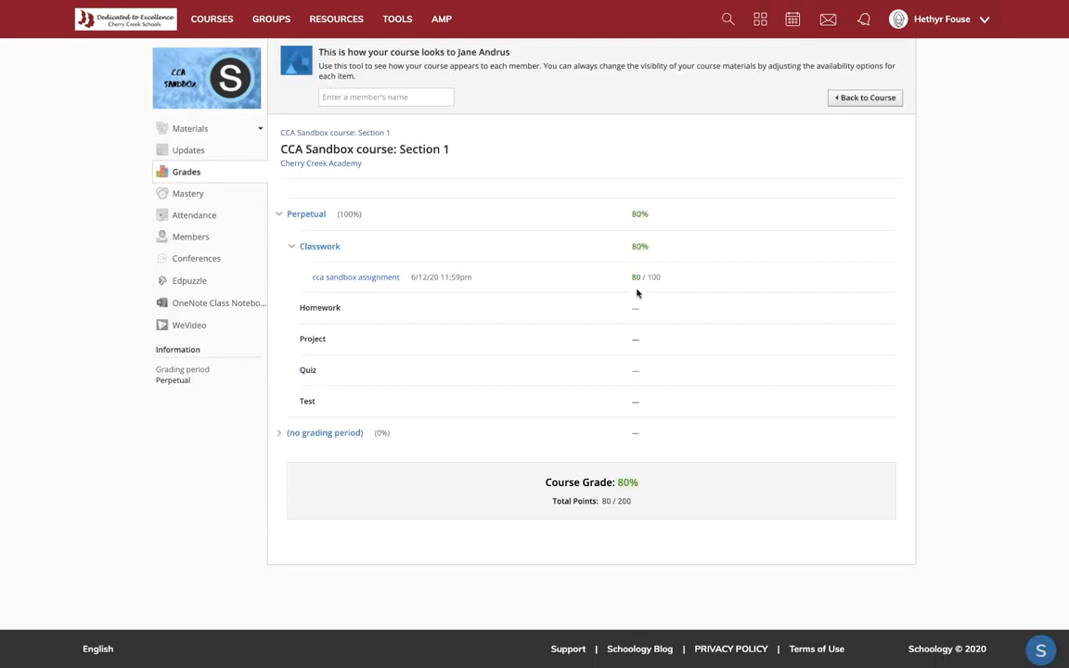
pyautogui.click(864, 100)
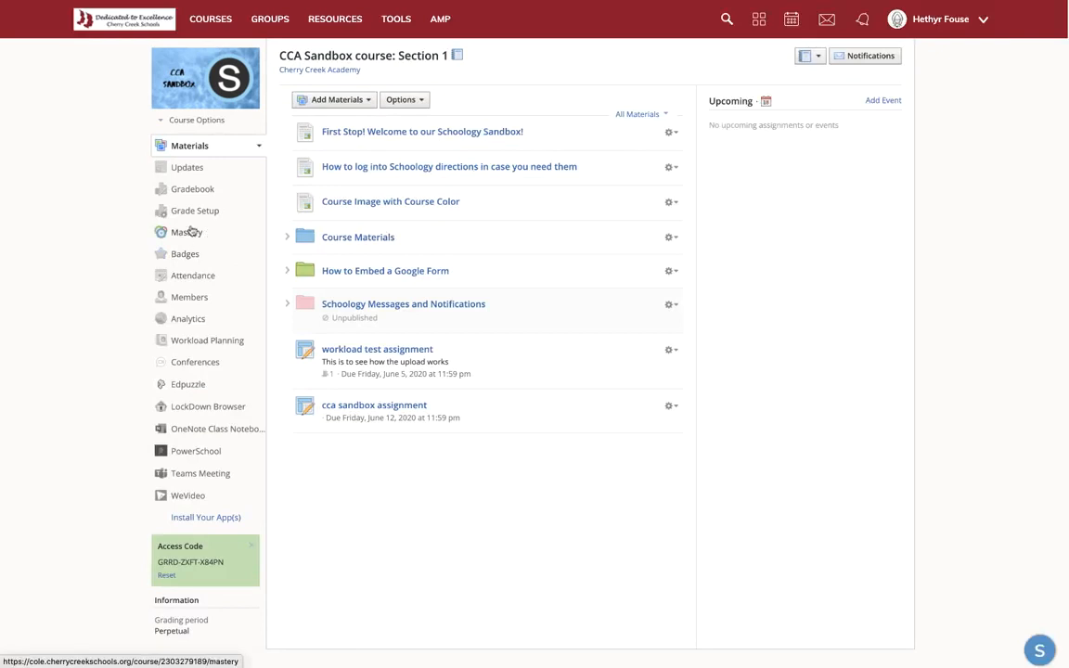
# - Examine the course's Grade Setup: categories, grading period weights, the gradebook scale choices, grading columns and visibility settings
pyautogui.click(203, 213)
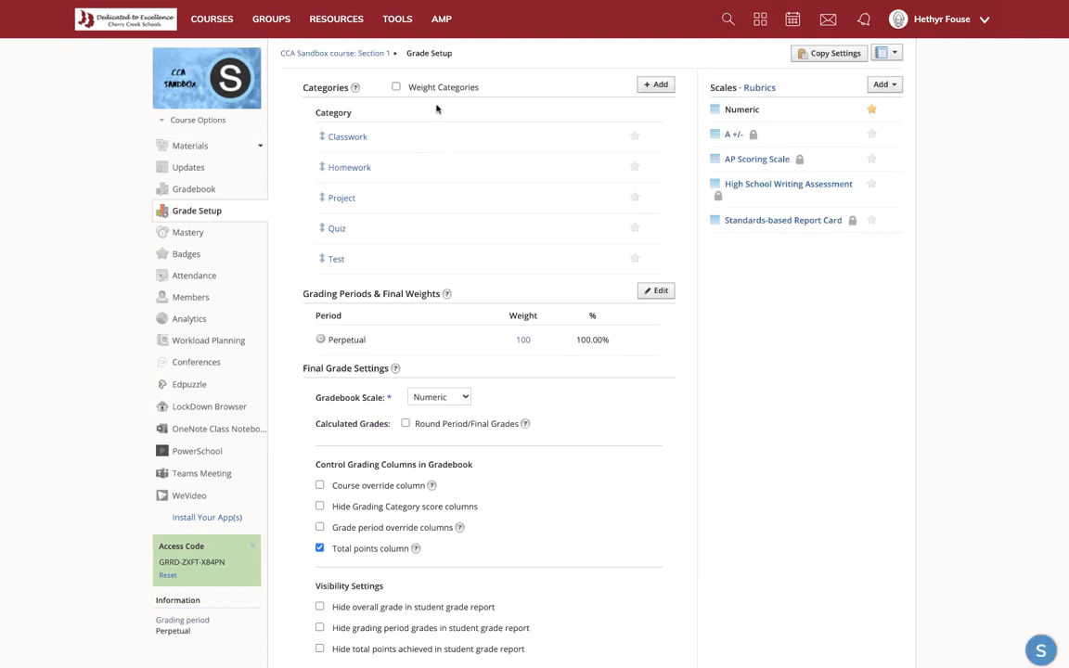
pyautogui.scroll(-1, 432, 104)
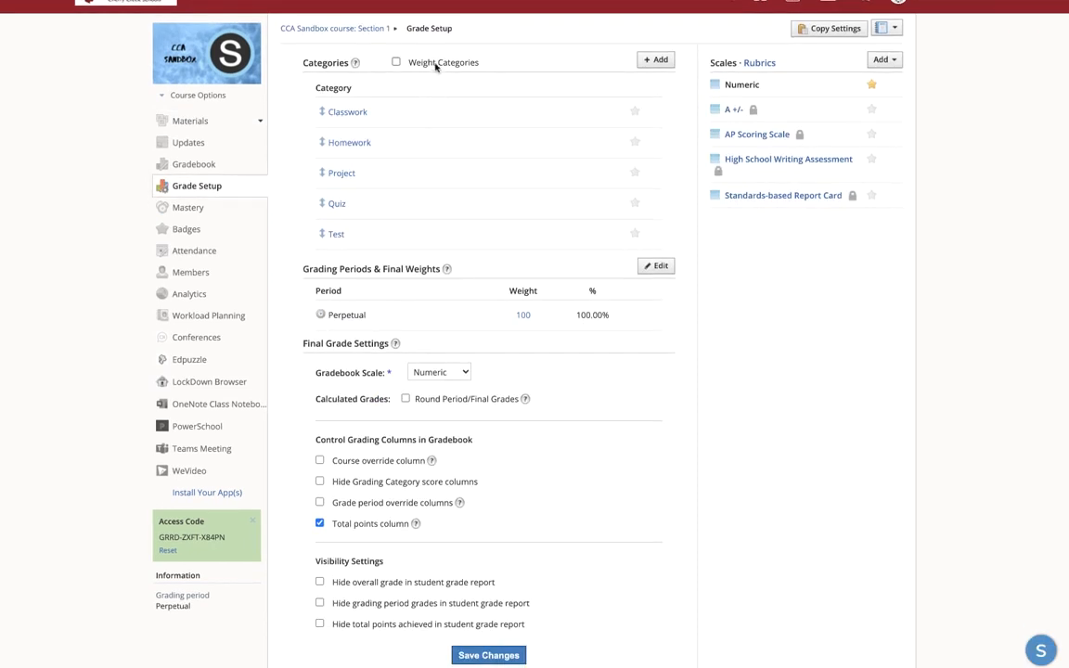
pyautogui.scroll(1, 429, 423)
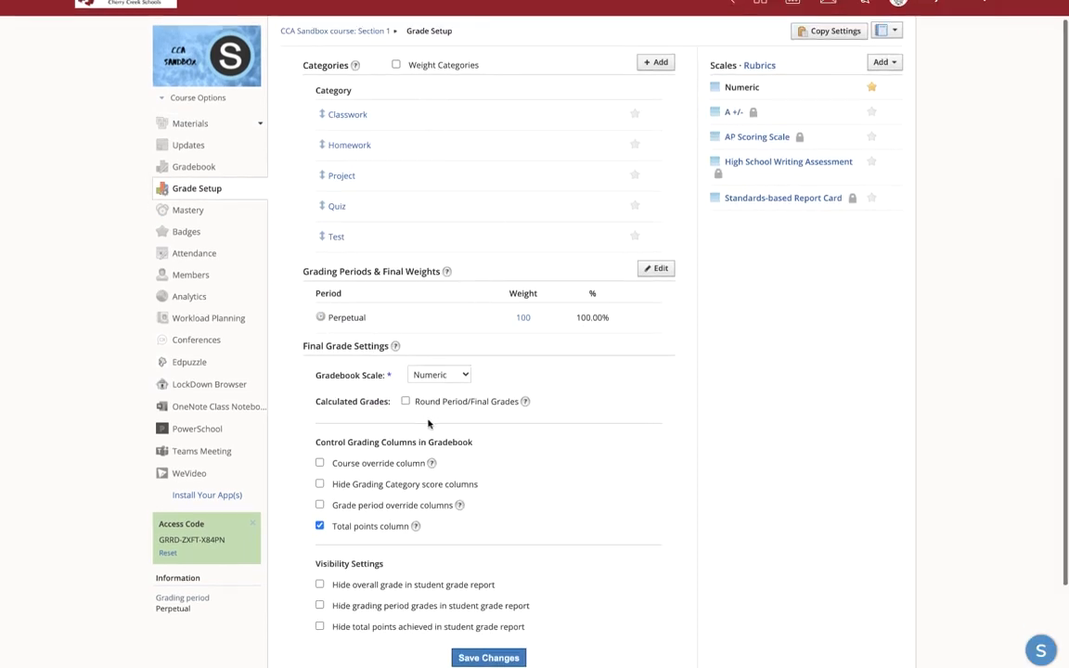
pyautogui.scroll(-1, 443, 377)
pyautogui.click(444, 373)
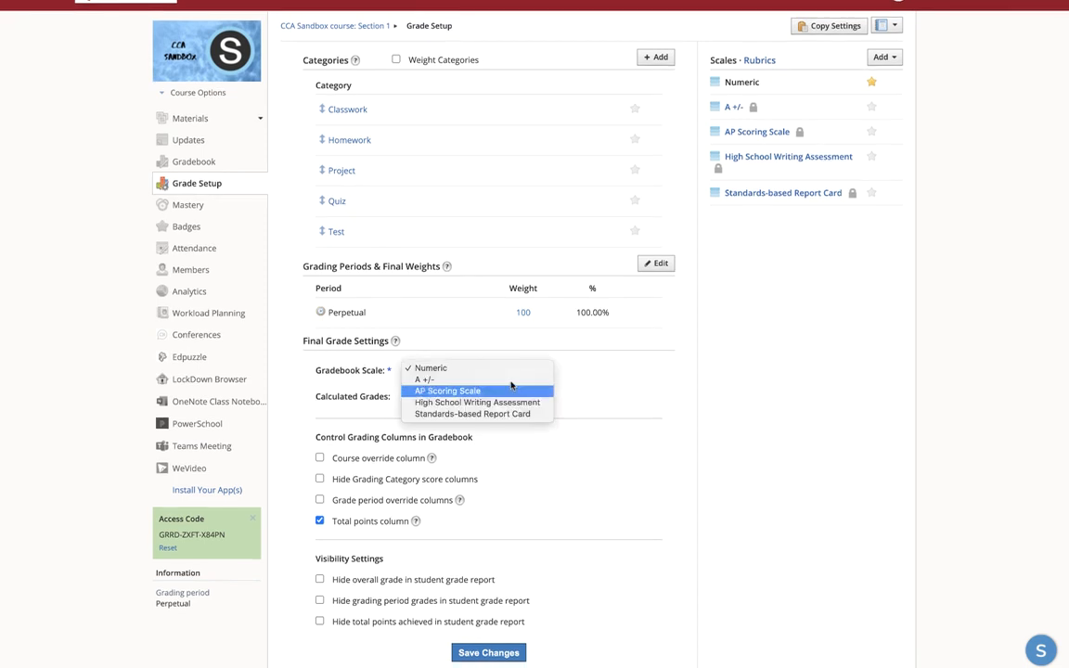
pyautogui.click(633, 389)
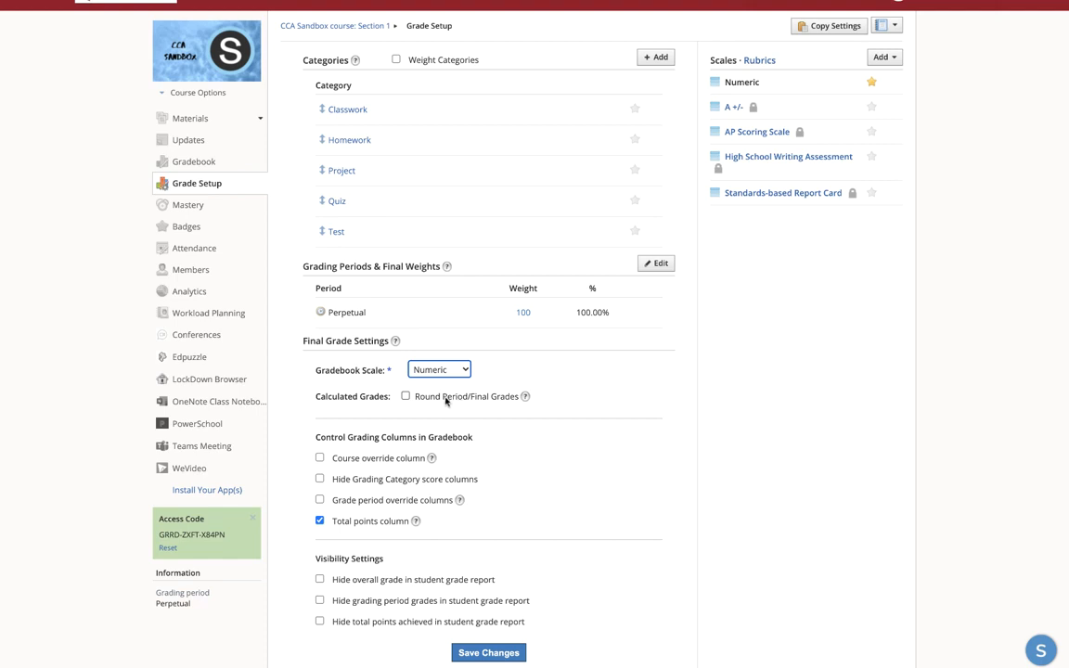
pyautogui.scroll(-1, 502, 457)
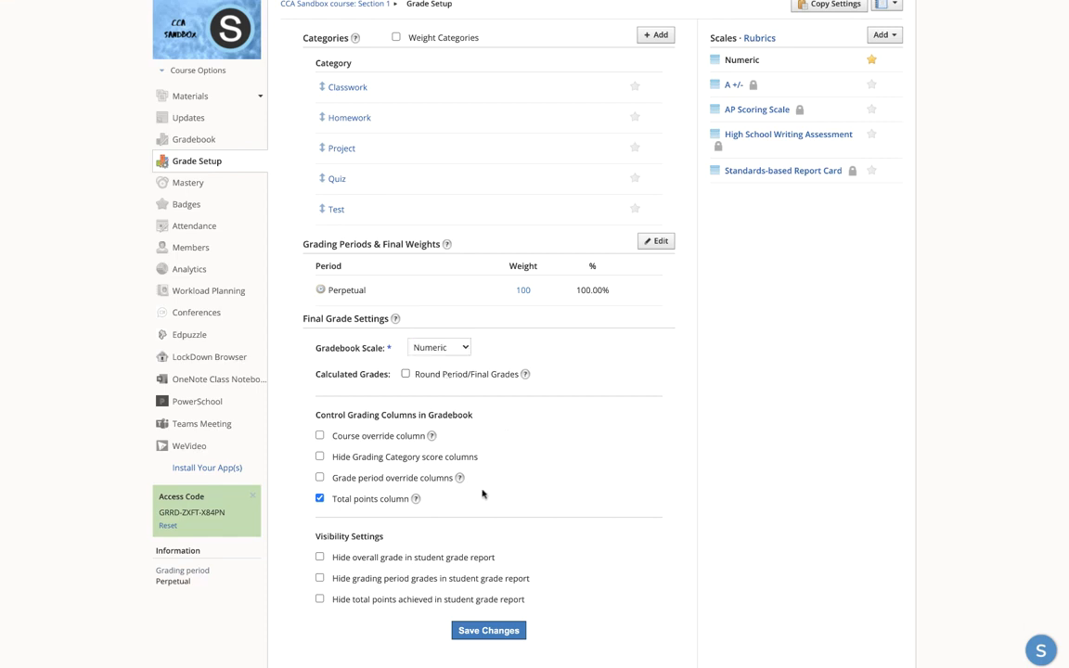
pyautogui.scroll(-2, 483, 495)
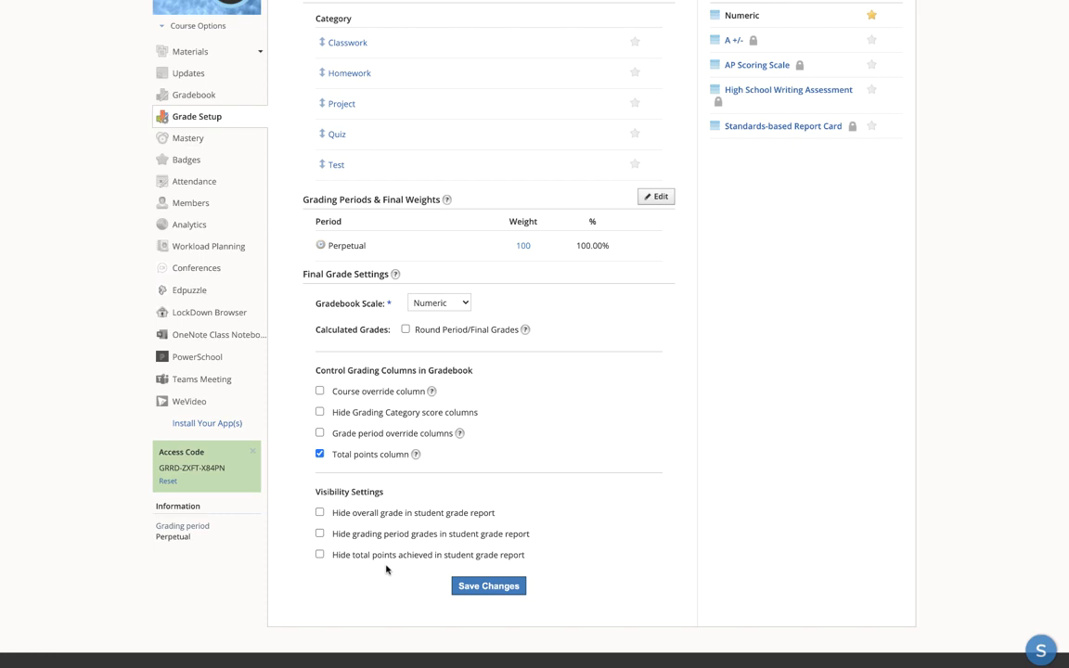
pyautogui.scroll(2, 386, 570)
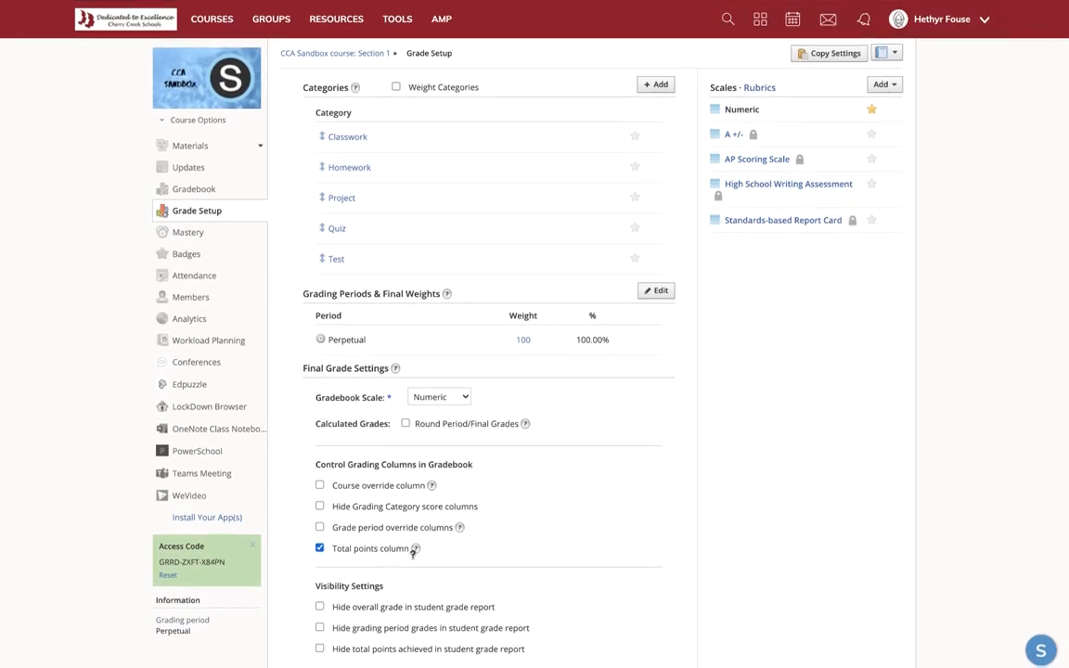
# - Start a new badge with a star shape and yellow color on the course's Badges page, and cancel it without submitting
pyautogui.click(193, 253)
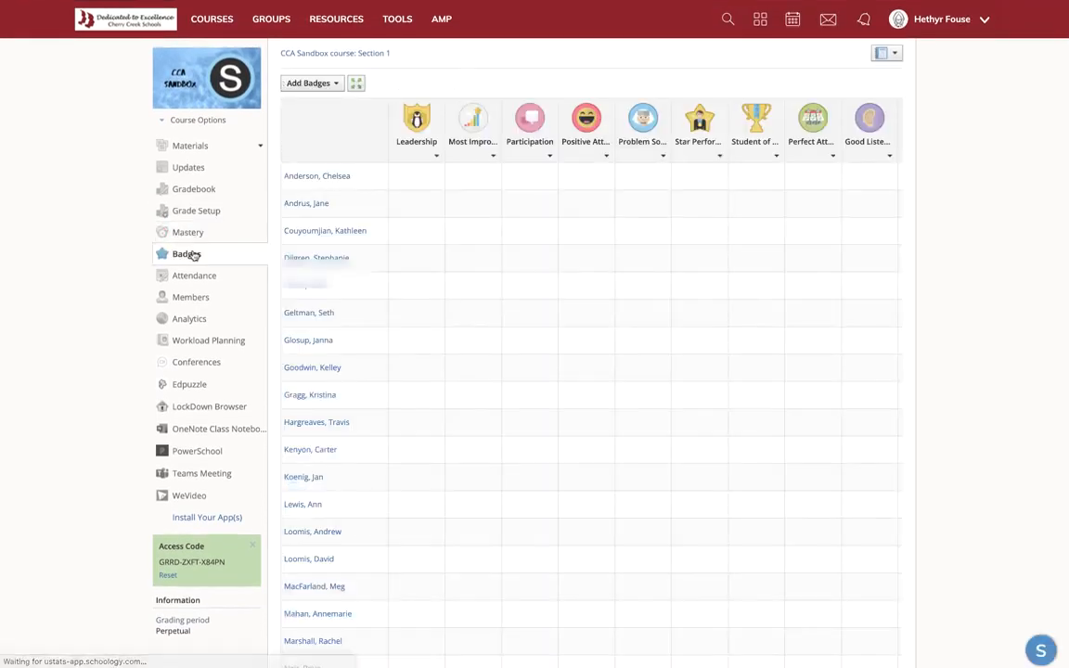
pyautogui.scroll(-1, 470, 154)
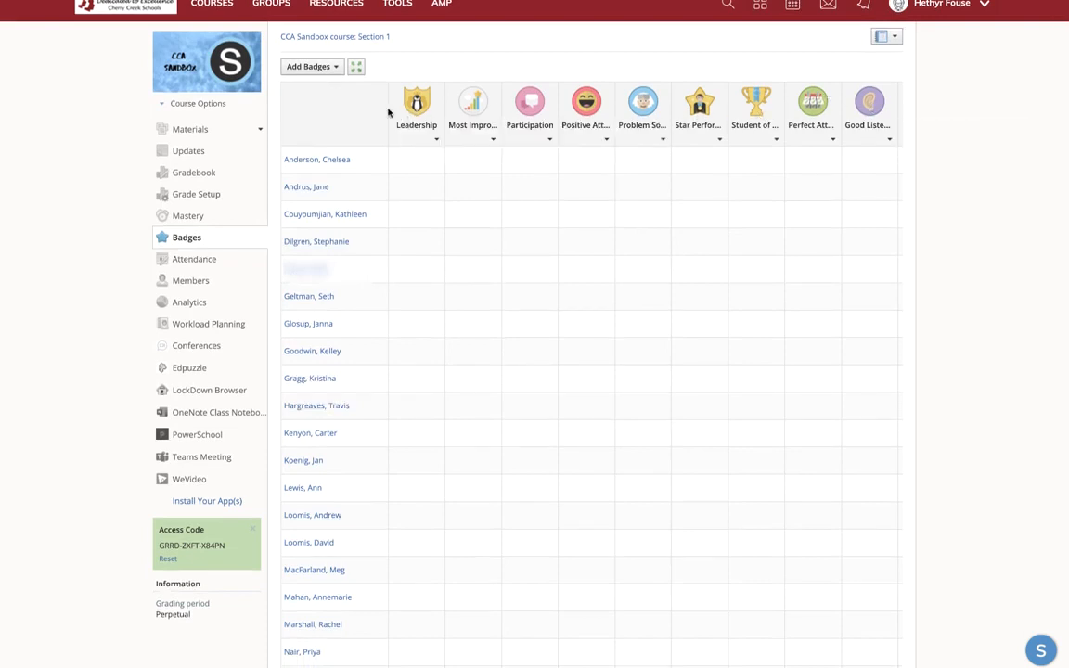
pyautogui.click(338, 69)
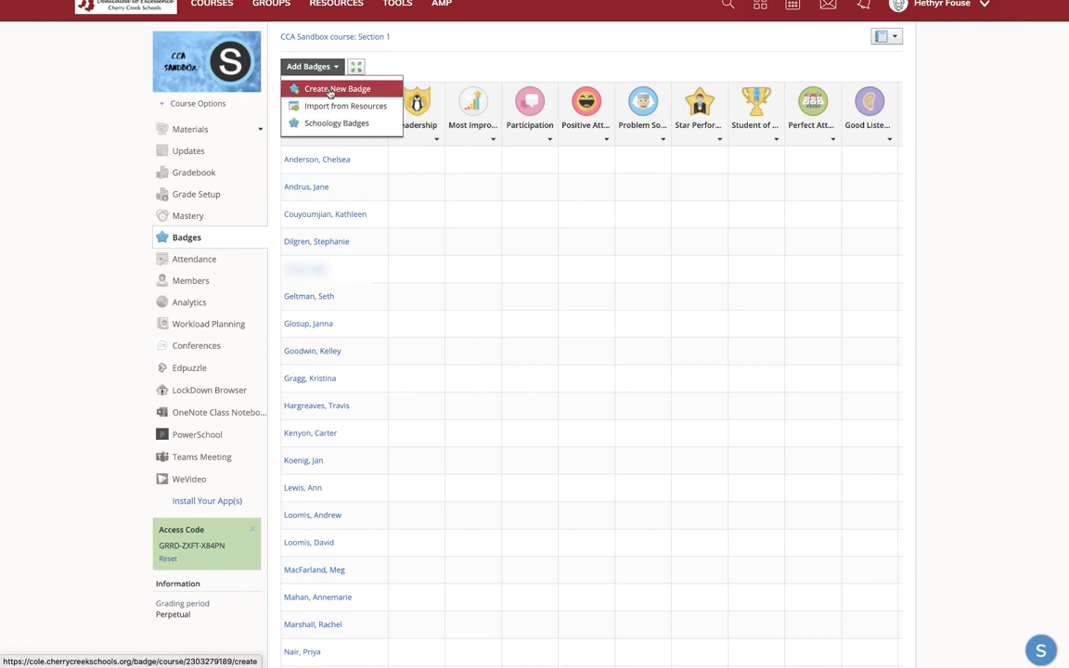
pyautogui.click(329, 93)
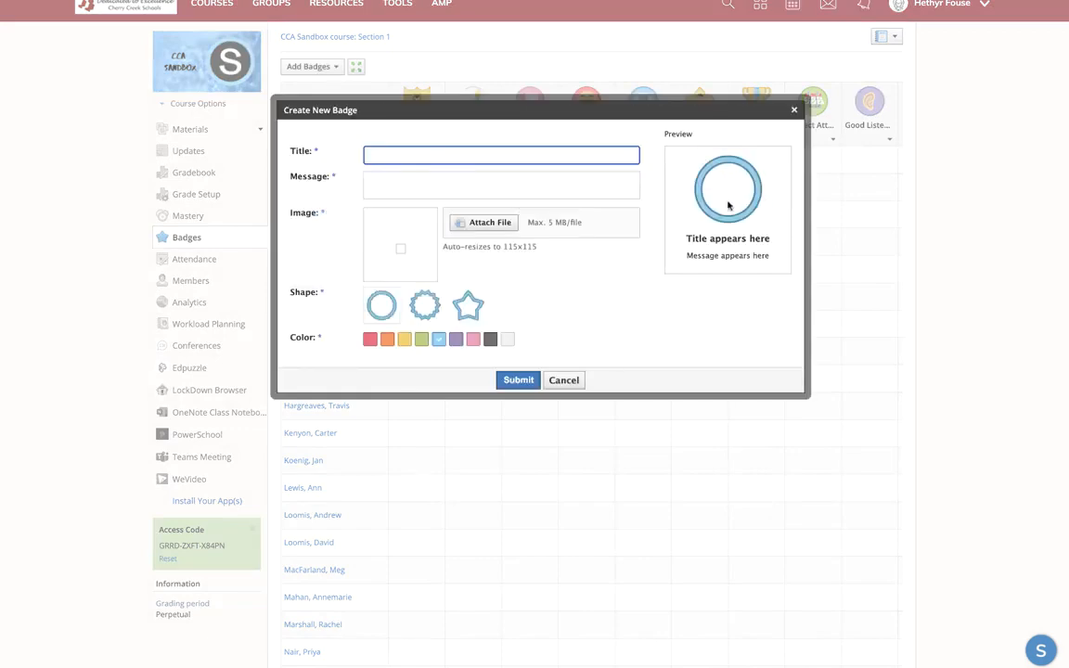
pyautogui.click(476, 313)
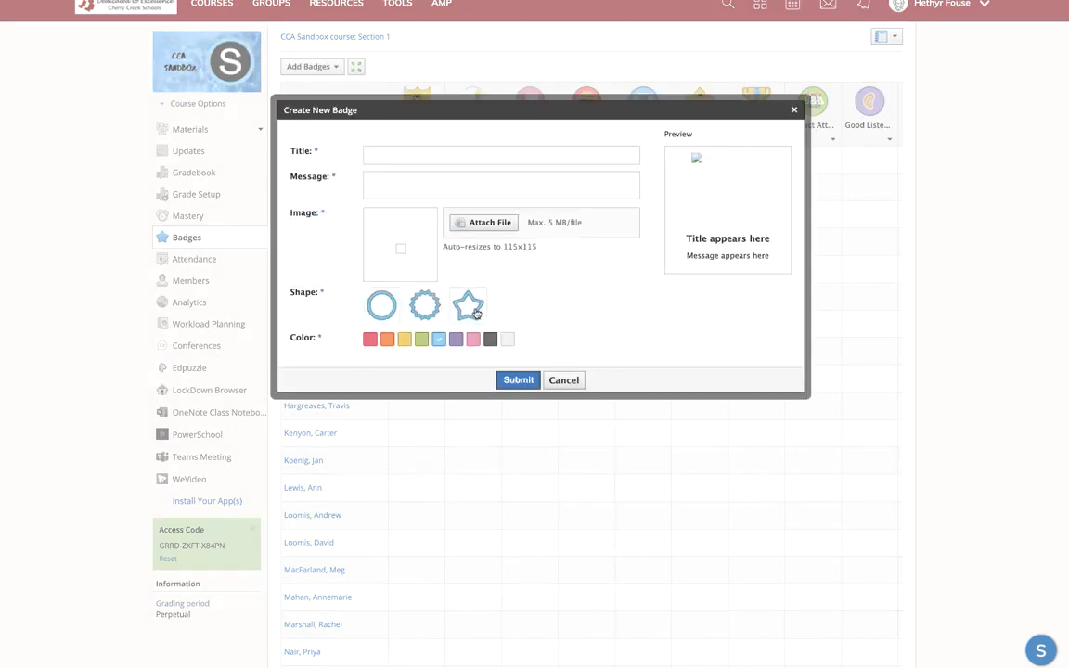
pyautogui.click(405, 340)
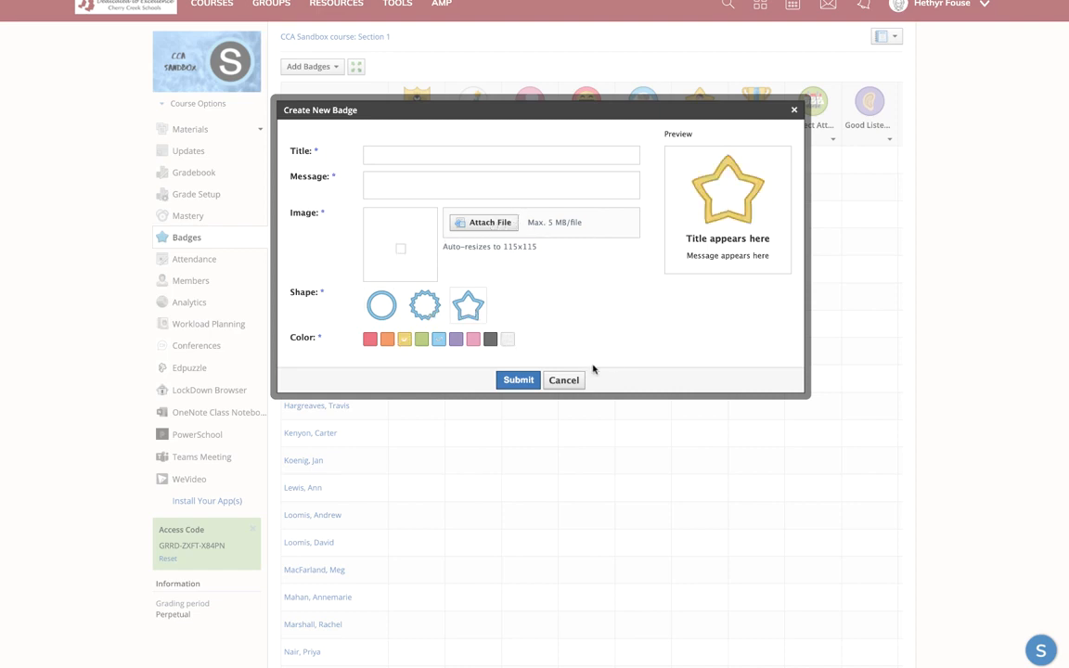
pyautogui.click(565, 380)
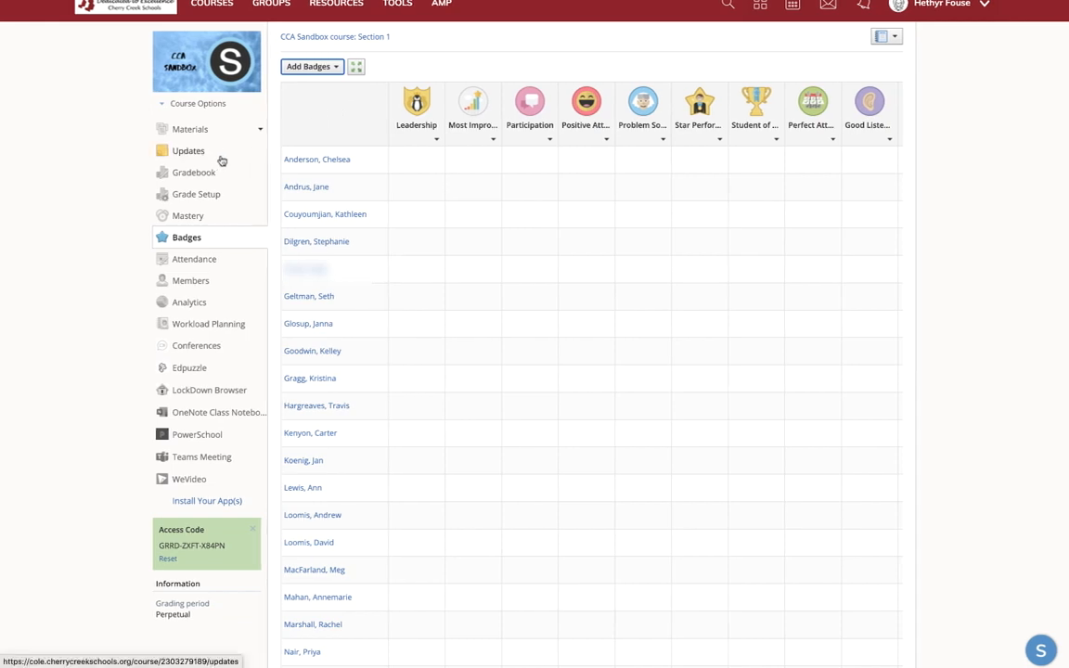
# - Open the cca sandbox assignment from the course materials and bring up its settings for editing
pyautogui.scroll(1, 222, 161)
pyautogui.click(160, 144)
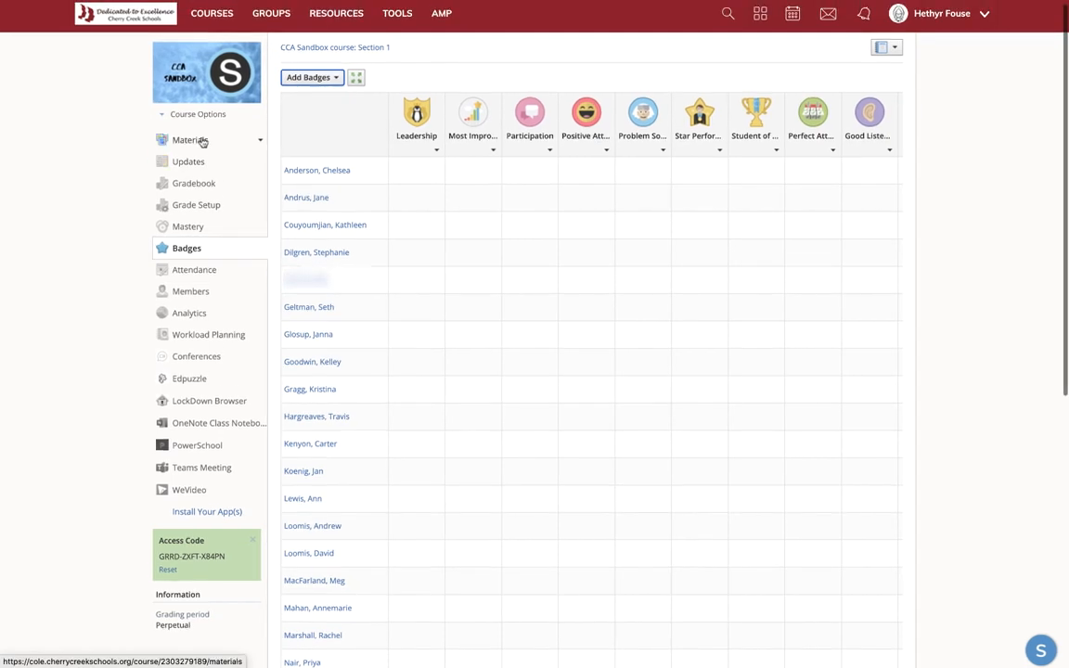
pyautogui.click(192, 238)
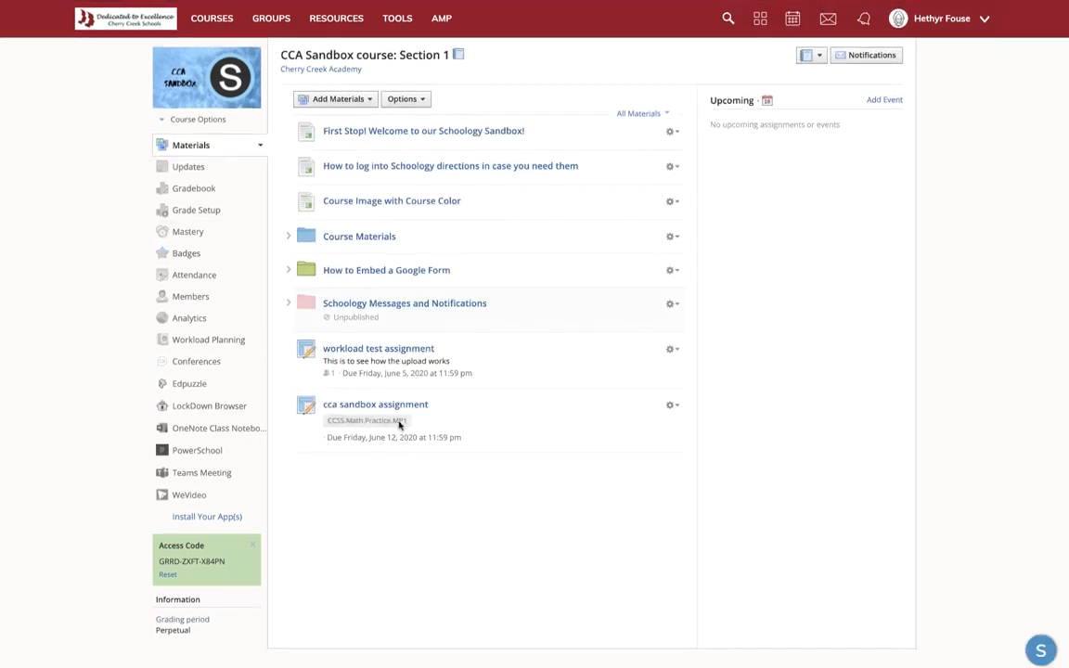
pyautogui.scroll(-1, 409, 427)
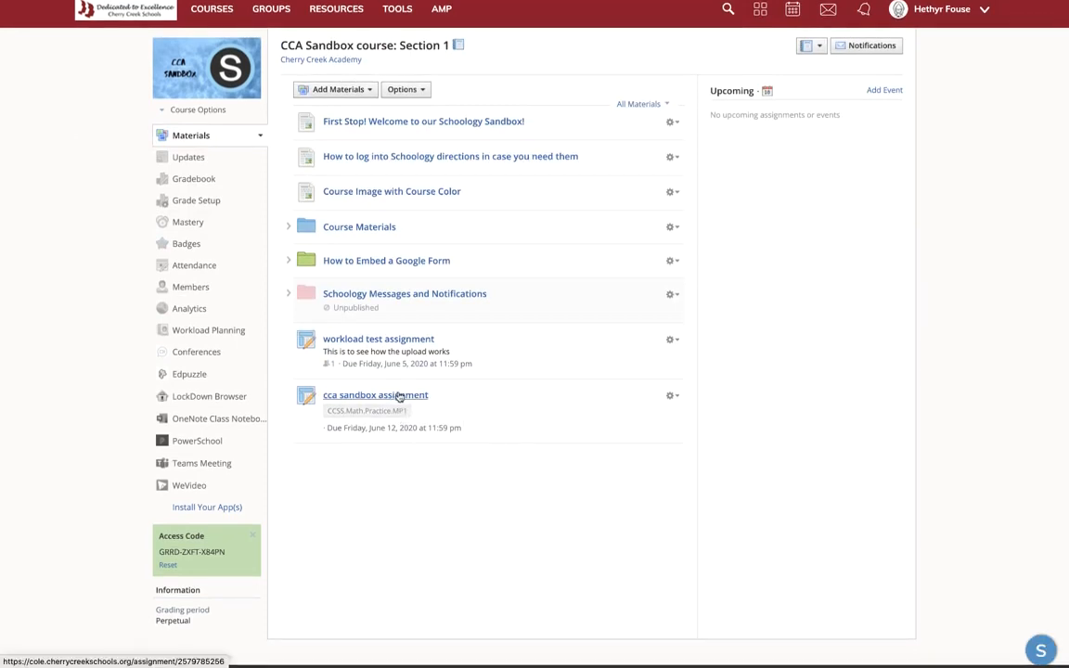
pyautogui.click(399, 395)
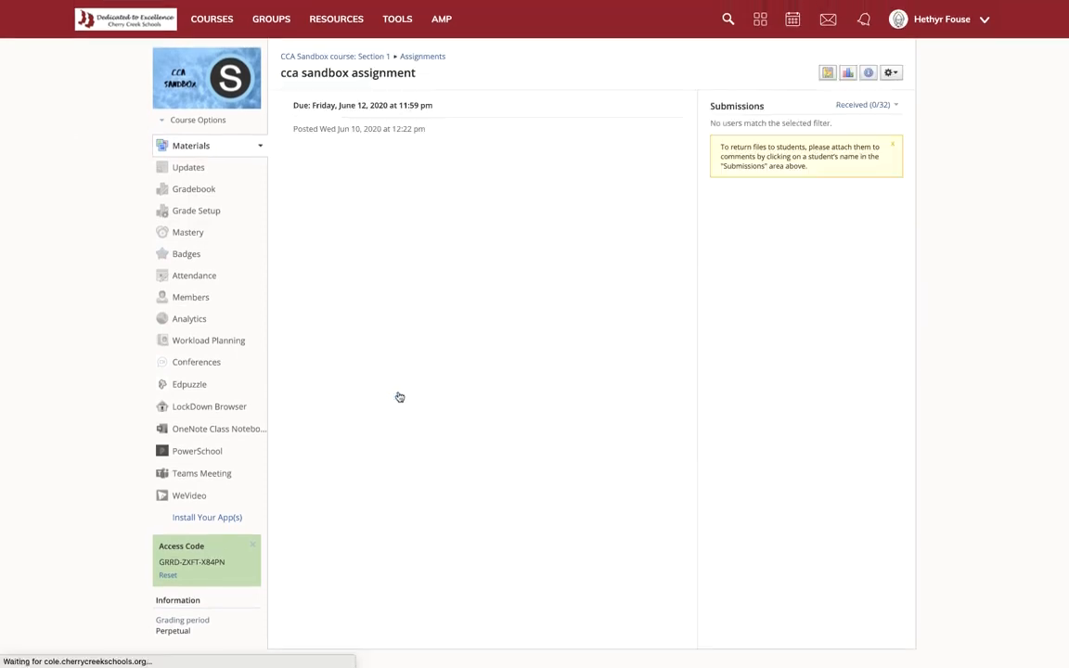
pyautogui.click(893, 74)
pyautogui.click(847, 95)
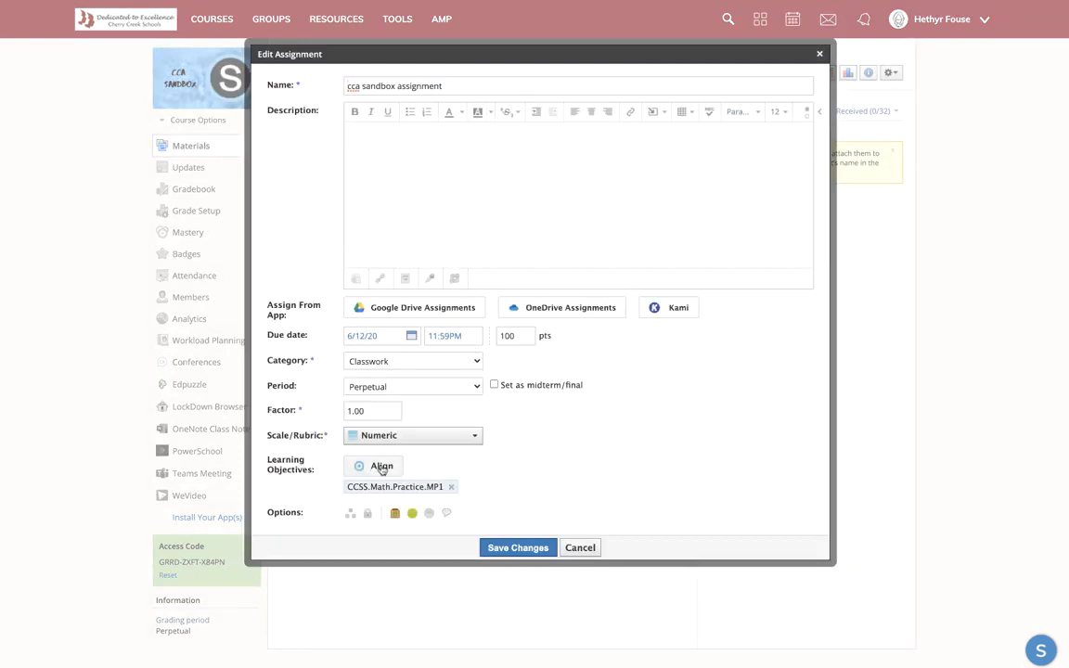
# - Browse the learning objectives available for alignment, including Custom Learning Objectives and Common Core, and close the assignment's edit form without adding any
pyautogui.click(382, 467)
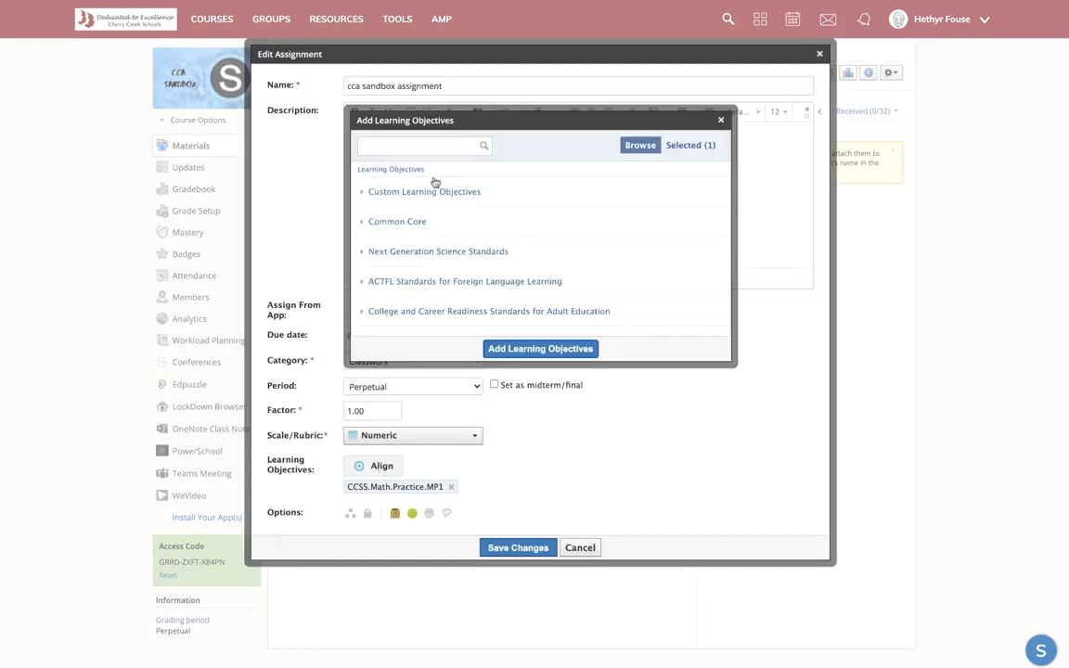
pyautogui.scroll(-2, 387, 229)
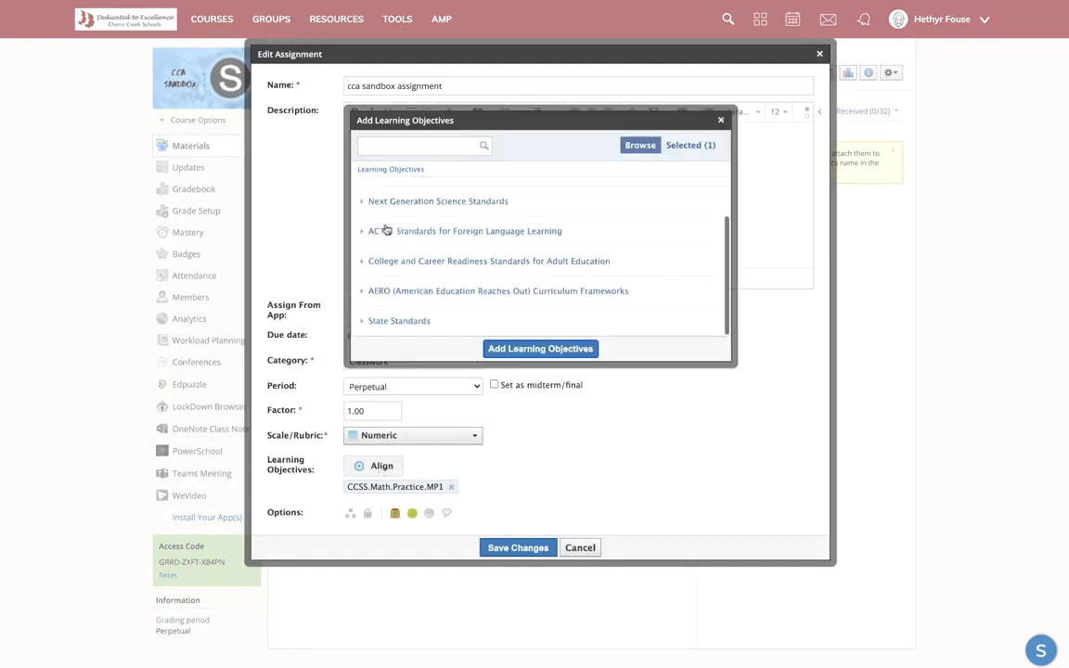
pyautogui.scroll(2, 384, 231)
pyautogui.click(391, 195)
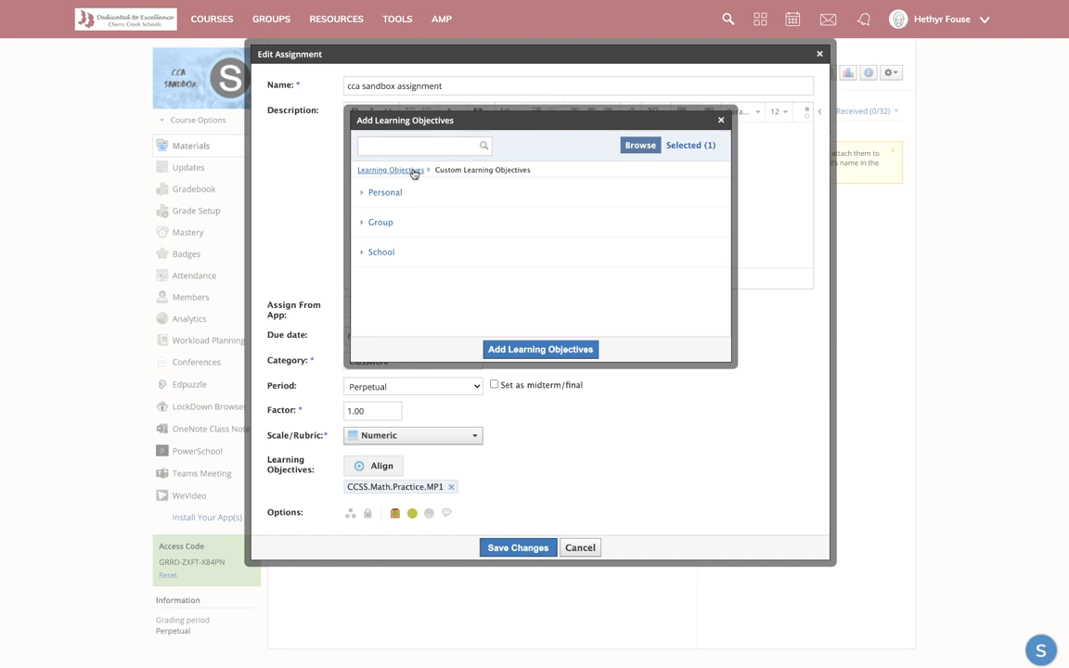
pyautogui.click(414, 173)
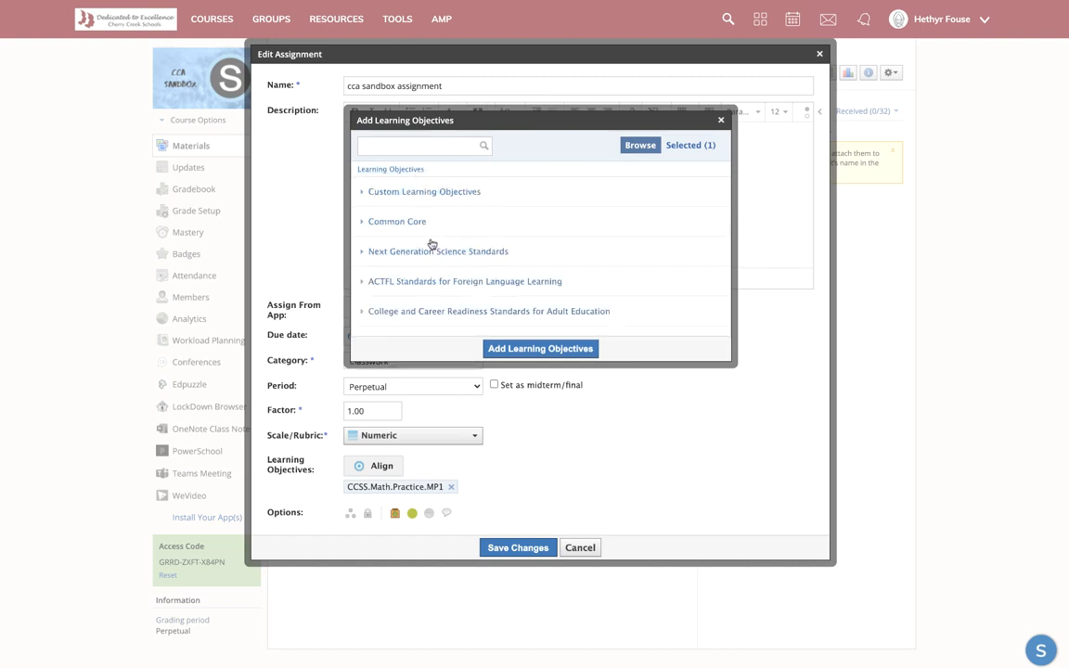
pyautogui.click(388, 221)
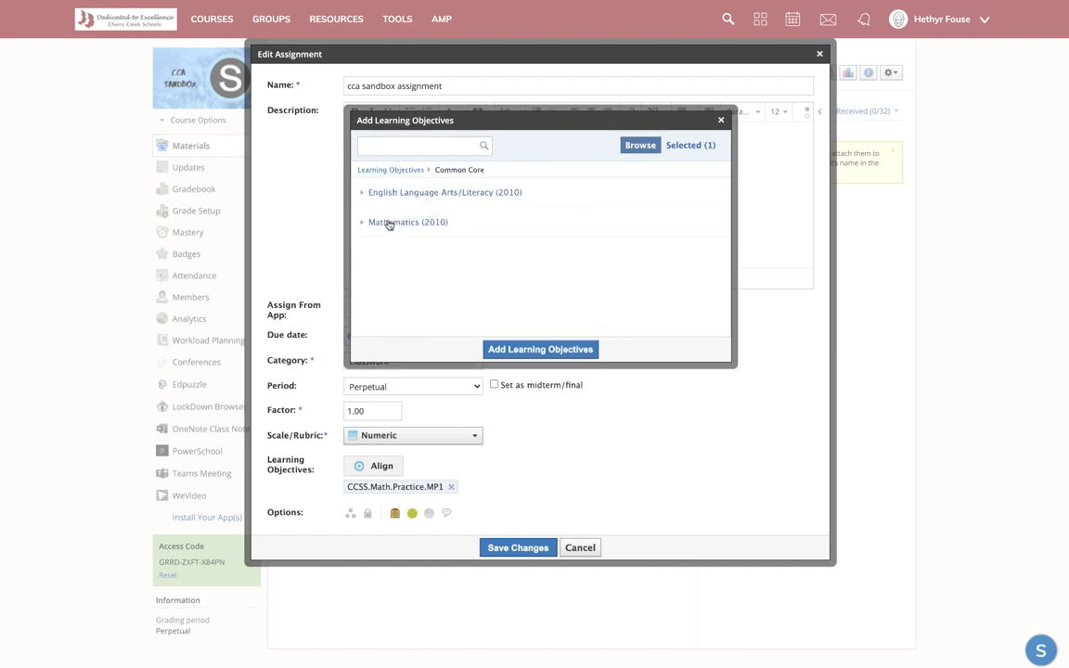
pyautogui.click(407, 171)
pyautogui.scroll(-1, 459, 250)
pyautogui.scroll(-2, 459, 261)
pyautogui.scroll(1, 482, 280)
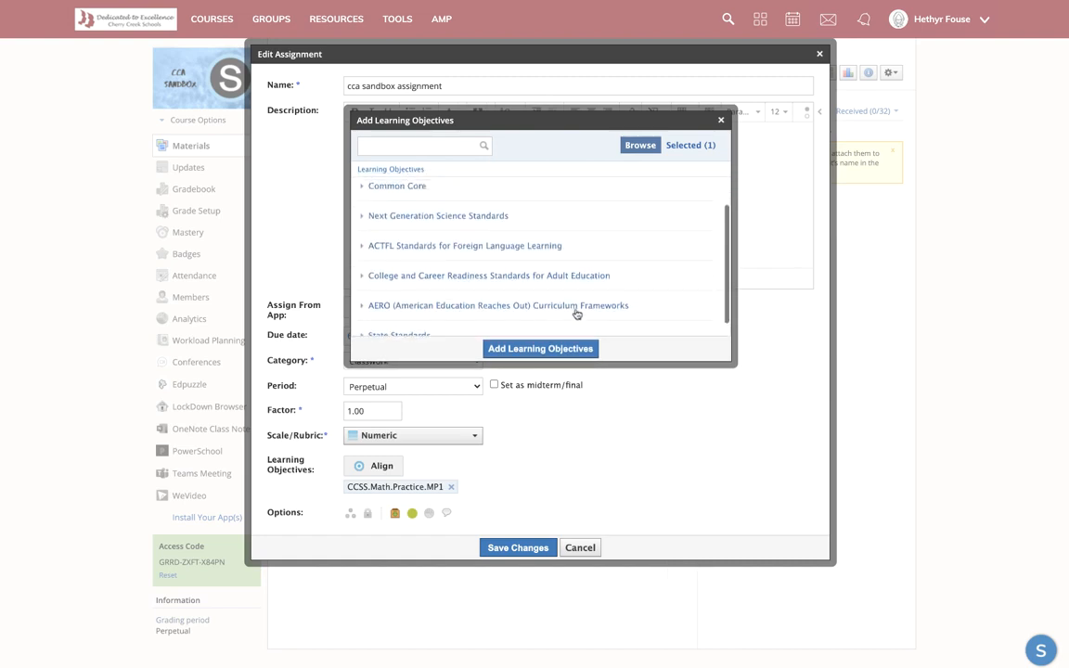
pyautogui.click(722, 121)
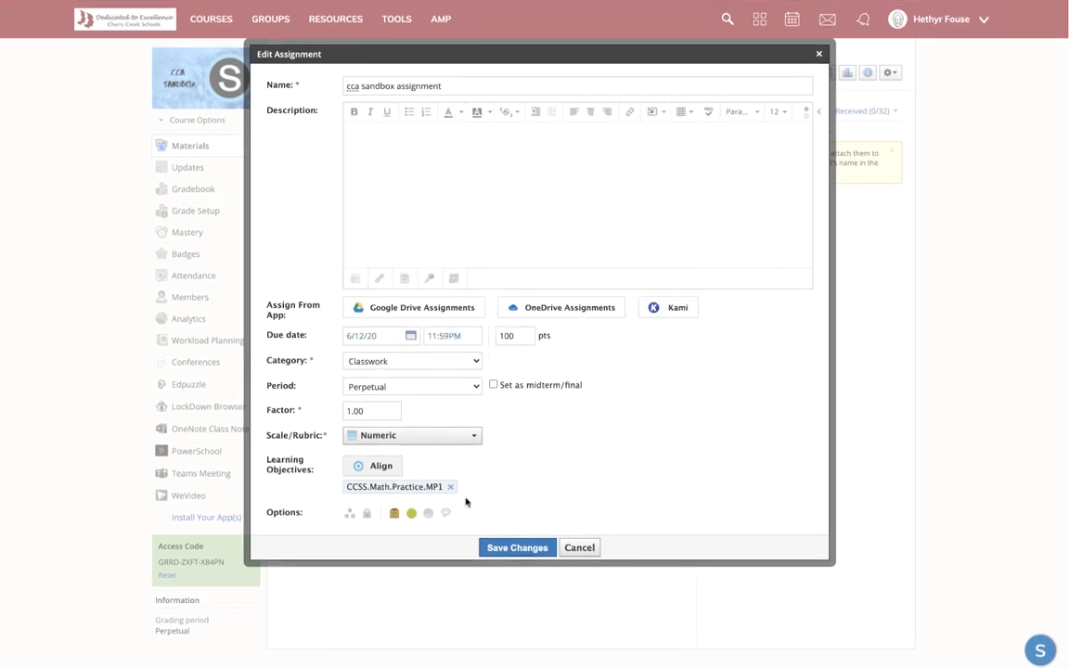
pyautogui.click(555, 549)
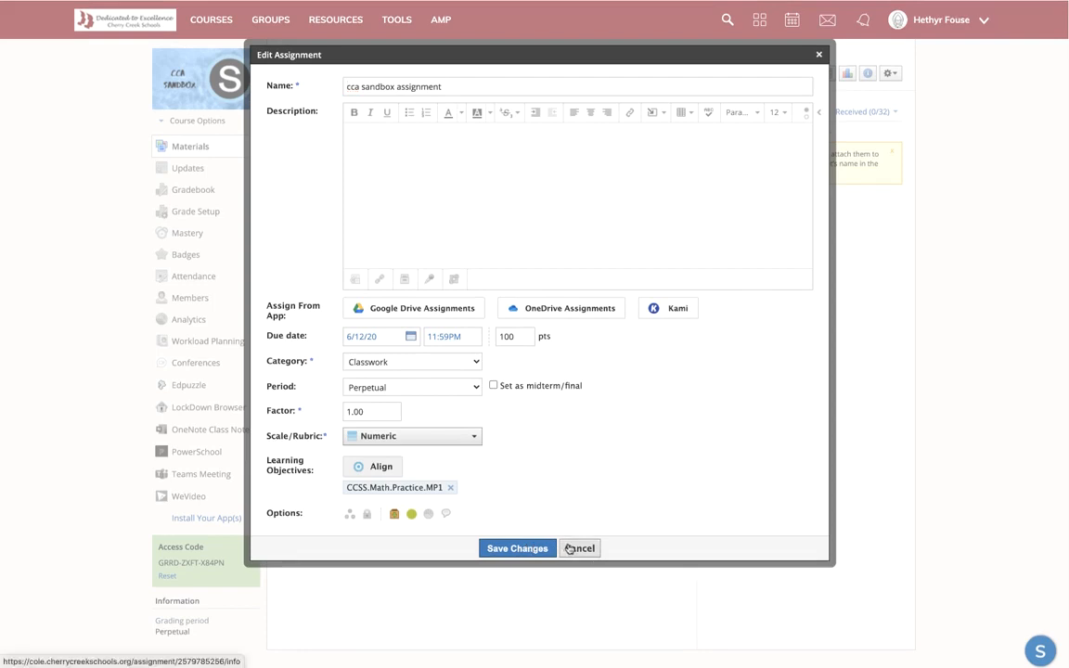
# - Open the course's Mastery page and bring up the Mastery Settings for its learning objectives
pyautogui.click(177, 234)
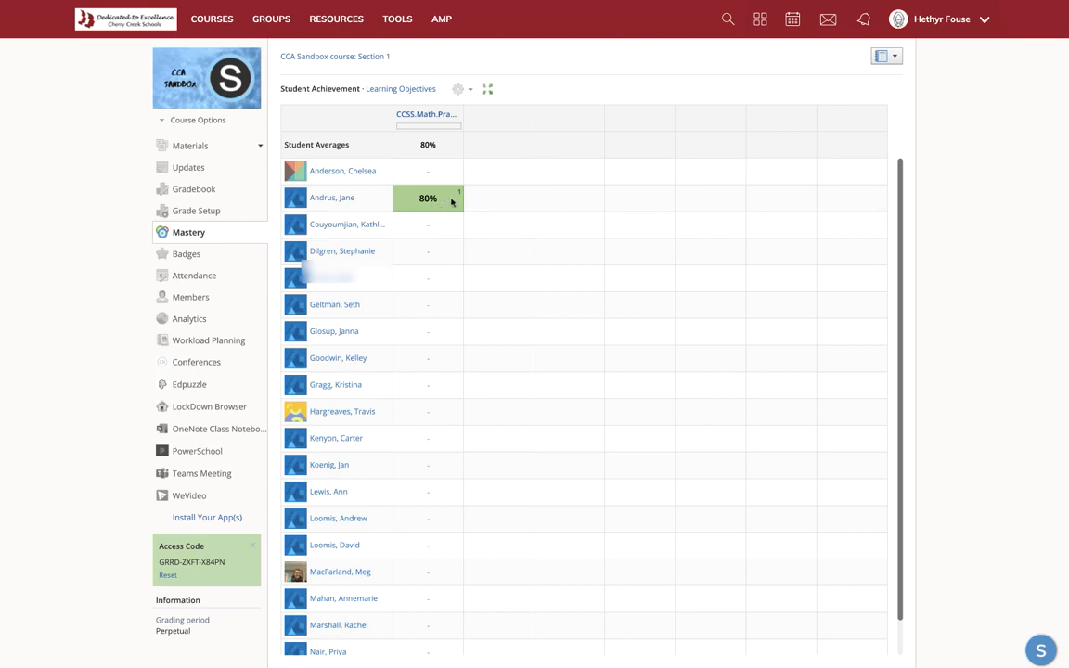
pyautogui.moveTo(461, 195)
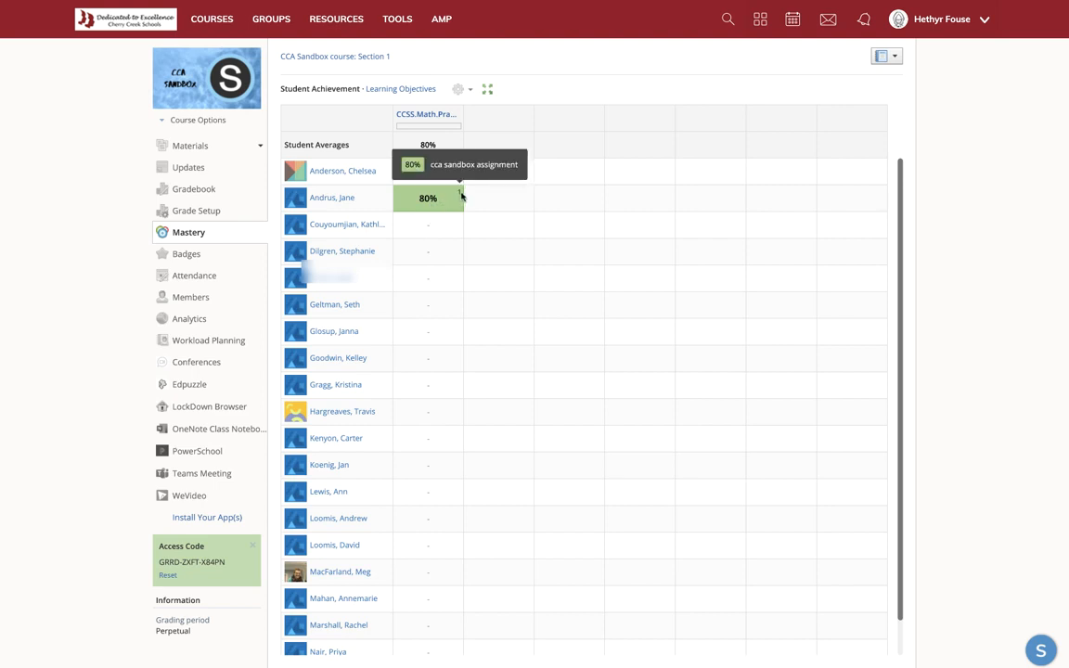
pyautogui.click(461, 90)
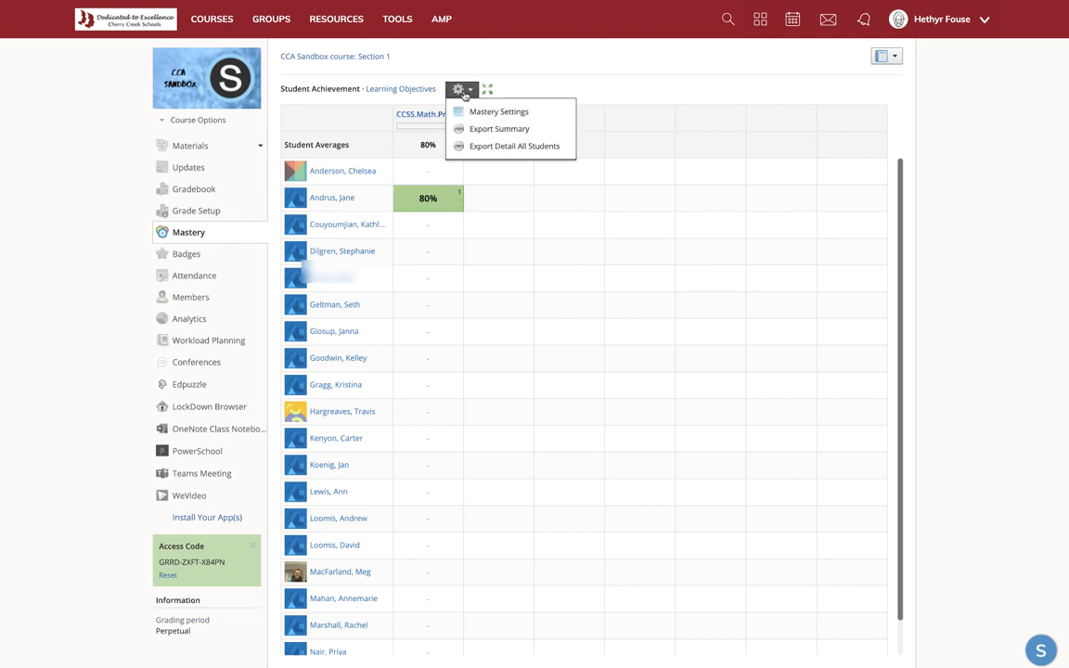
pyautogui.click(478, 111)
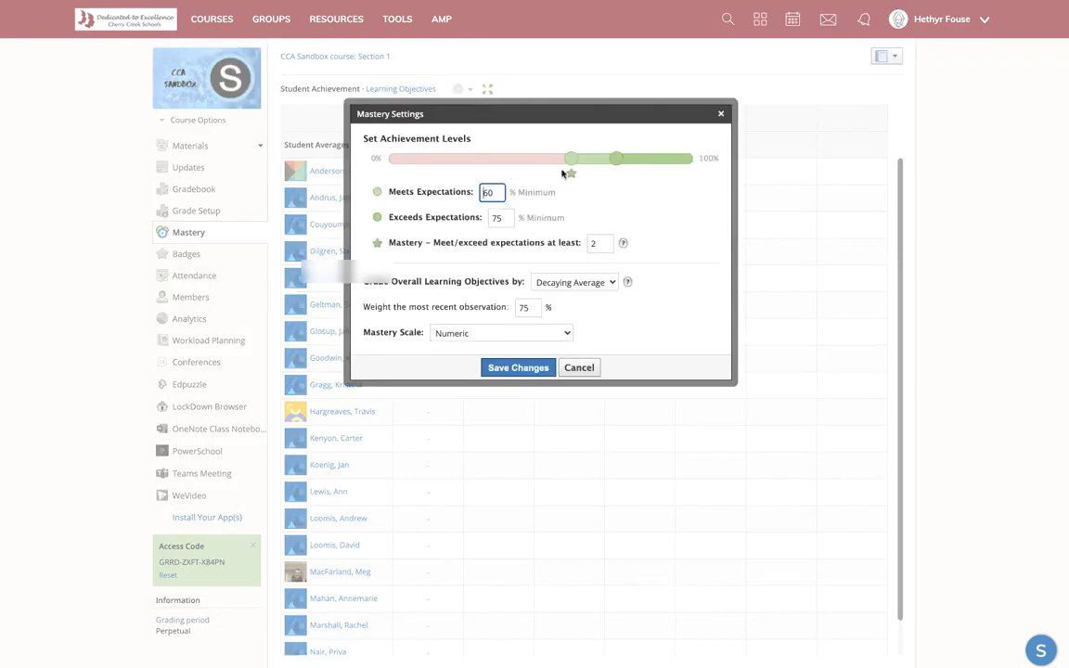
# - Lower the Meets Expectations minimum to 57%, set Mastery to require meeting or exceeding expectations at least 1 time, and save
pyautogui.moveTo(572, 163)
pyautogui.mouseDown()
pyautogui.moveTo(538, 165)
pyautogui.moveTo(562, 165)
pyautogui.mouseUp()
pyautogui.scroll(-1, 599, 241)
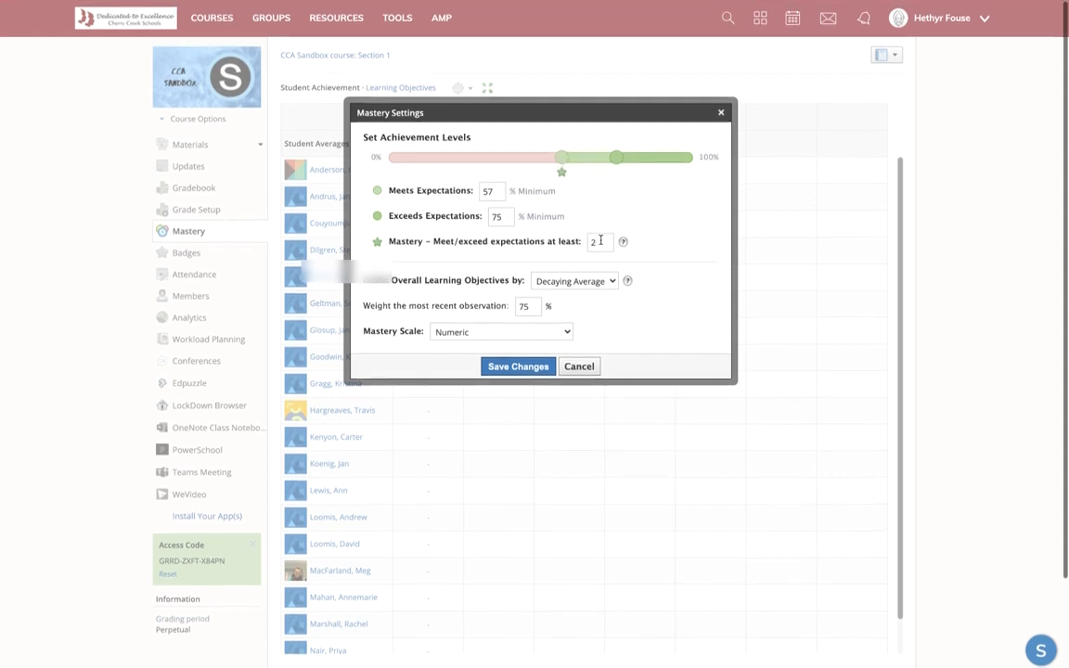
pyautogui.scroll(-1, 600, 239)
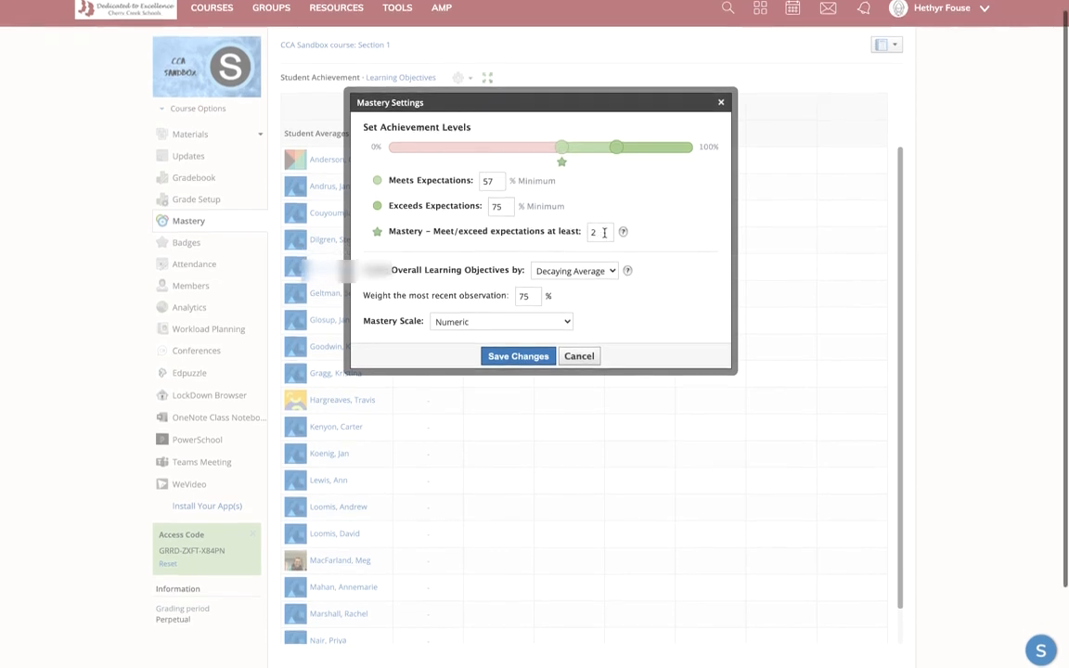
pyautogui.moveTo(604, 233); pyautogui.dragTo(576, 237)
pyautogui.write('1')
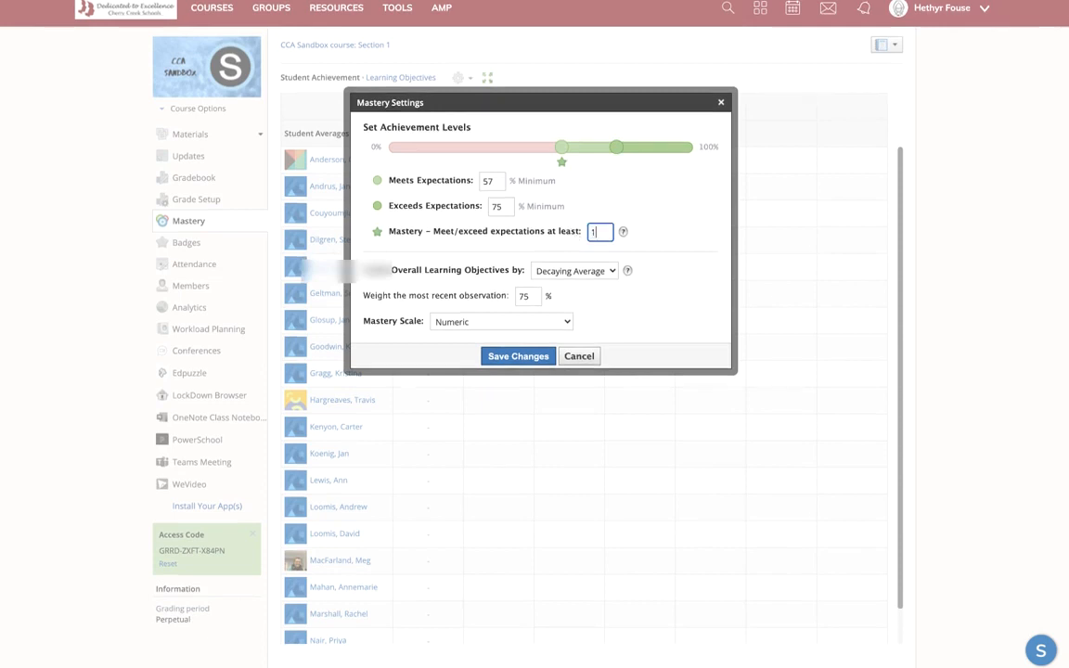
pyautogui.click(545, 353)
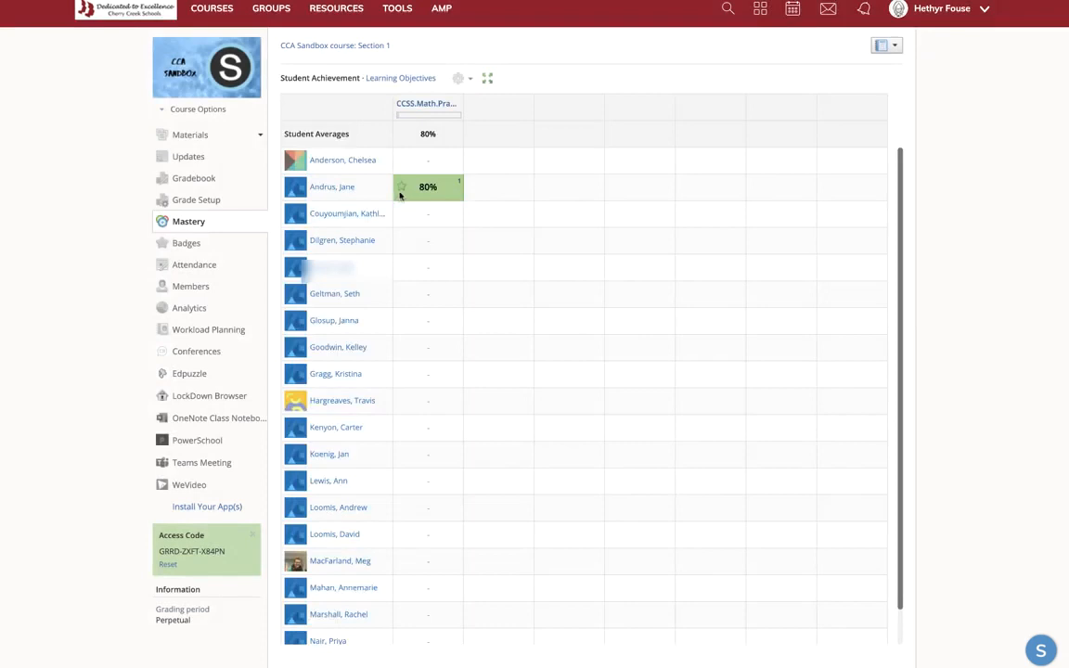
# - Set the mastery achievement levels to 85% minimum for Meets Expectations and 95% for Exceeds Expectations, and save the changes
pyautogui.click(461, 80)
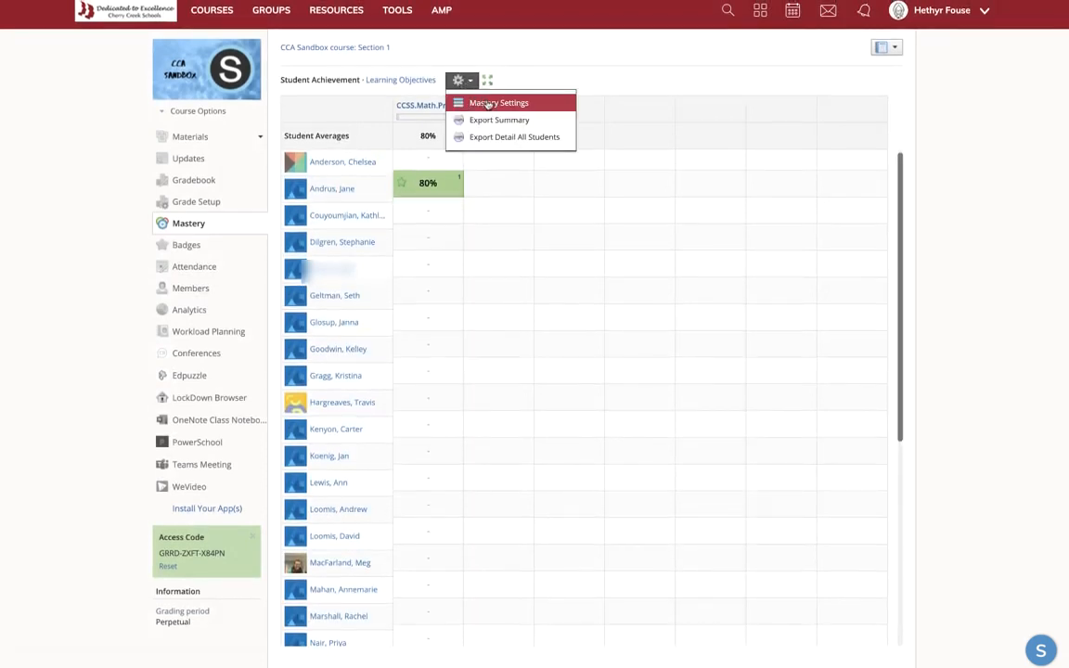
pyautogui.click(489, 103)
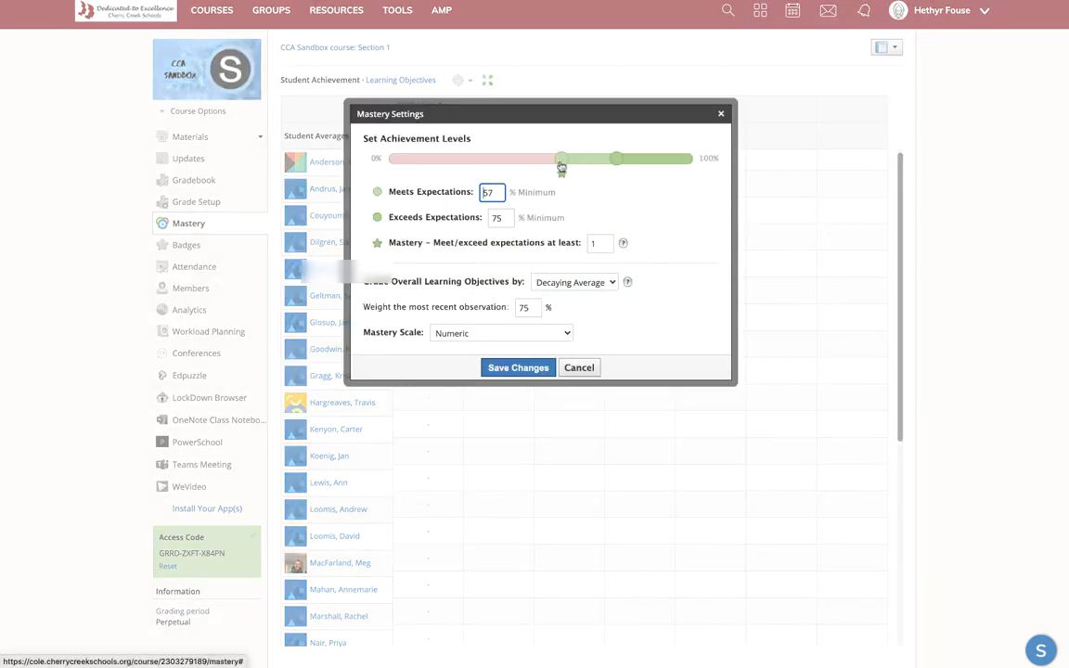
pyautogui.moveTo(563, 159); pyautogui.dragTo(600, 164)
pyautogui.click(456, 193)
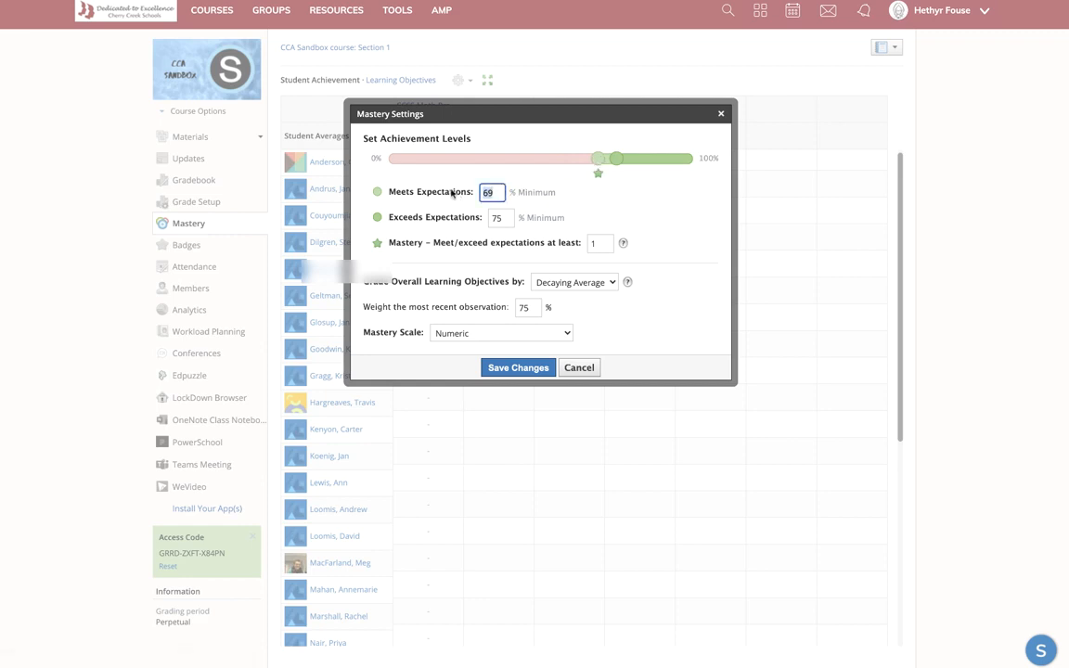
pyautogui.write('85')
pyautogui.press('Tab')
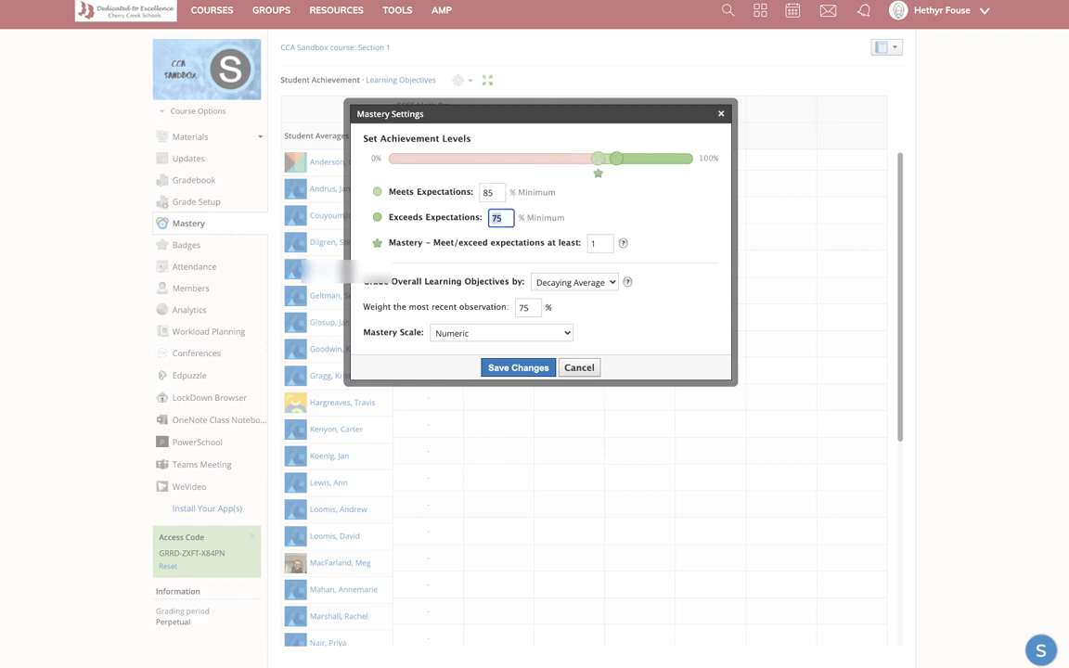
pyautogui.press('Tab')
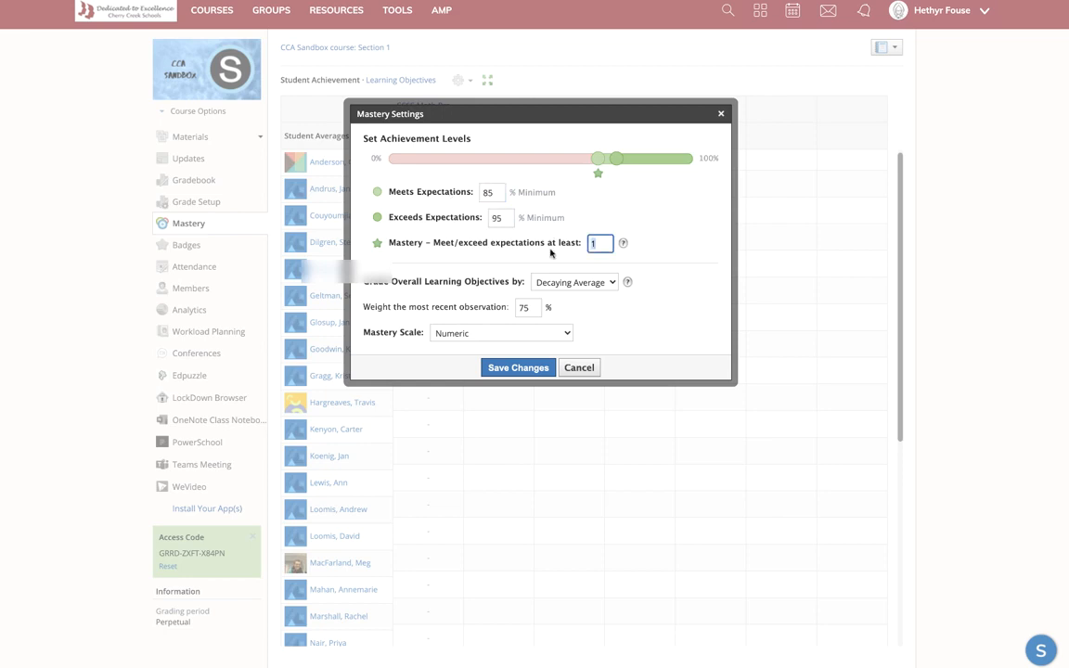
pyautogui.click(530, 369)
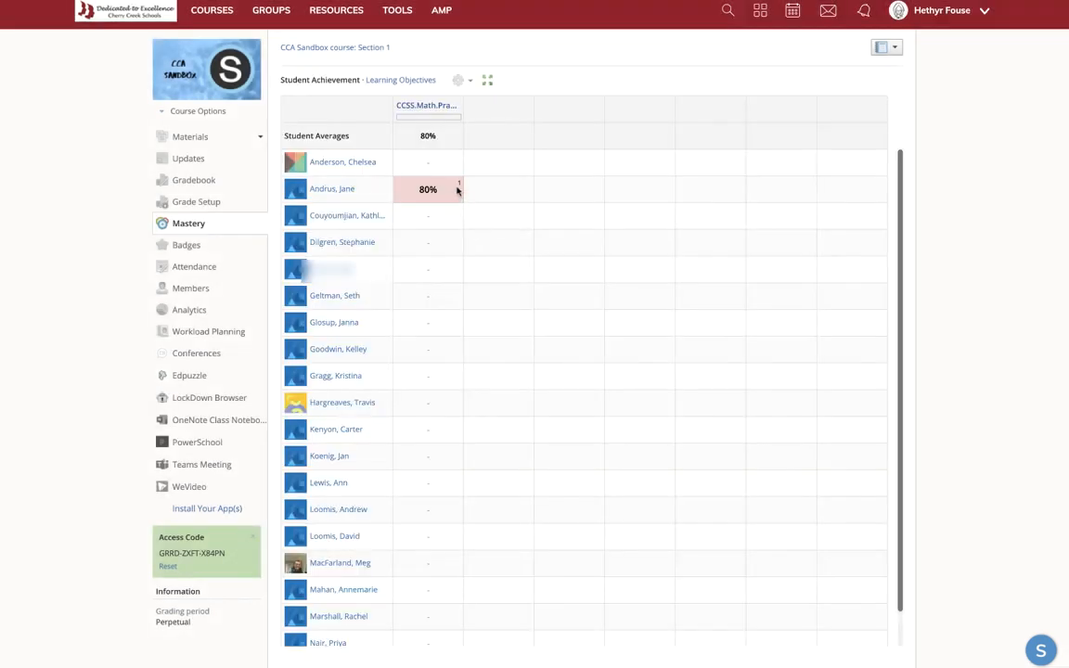
# - Review the saved achievement levels in the Mastery Settings and close them without changing anything
pyautogui.moveTo(459, 188)
pyautogui.click(460, 81)
pyautogui.click(489, 102)
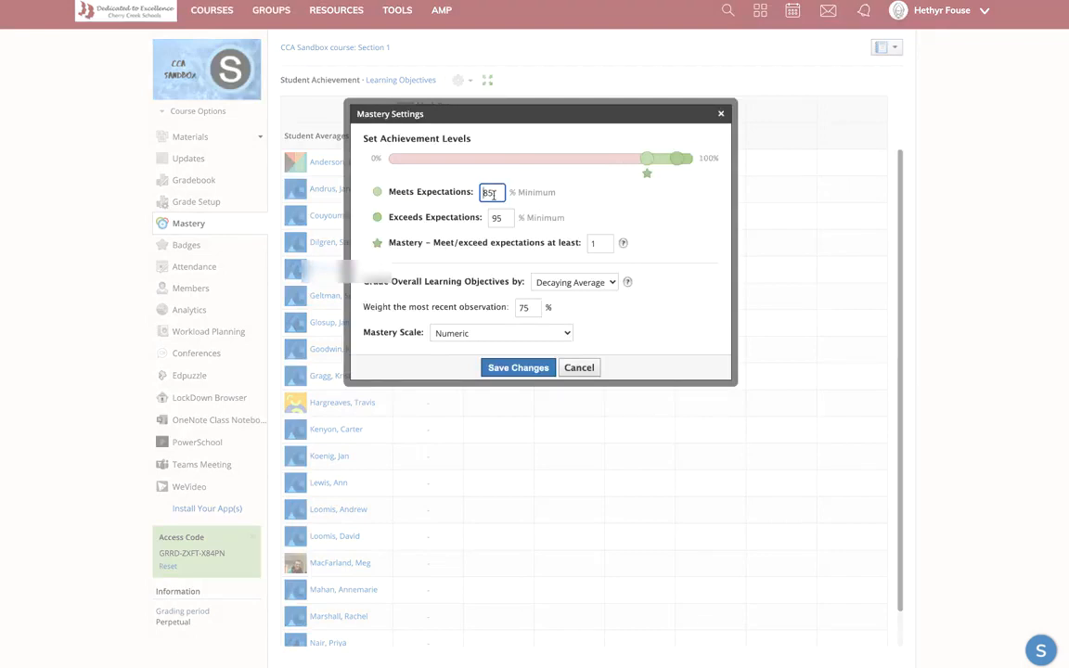
pyautogui.doubleClick(491, 193)
pyautogui.click(577, 369)
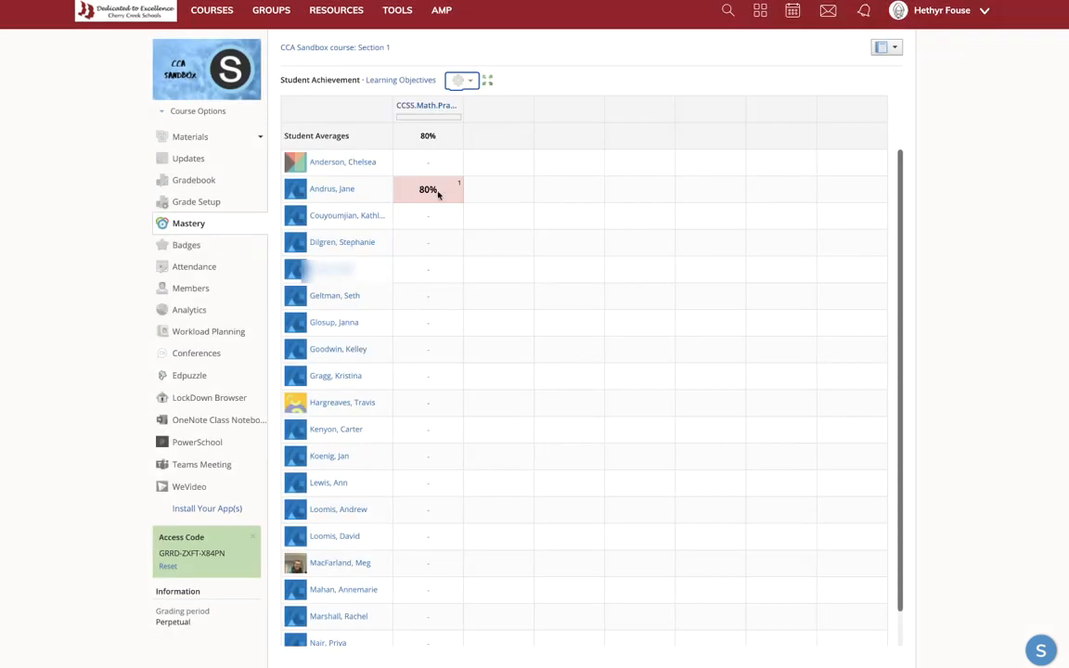